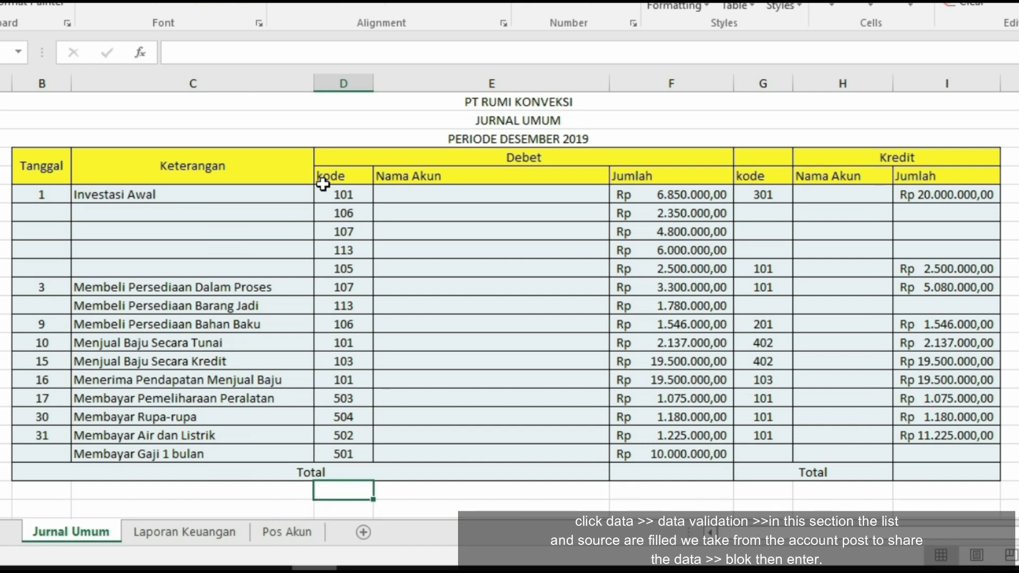
# - Add a list data validation to the debit kode cells D9:D23, using the Pos Akun codes E7:E23 as the source
pyautogui.moveTo(330, 195); pyautogui.dragTo(344, 455)
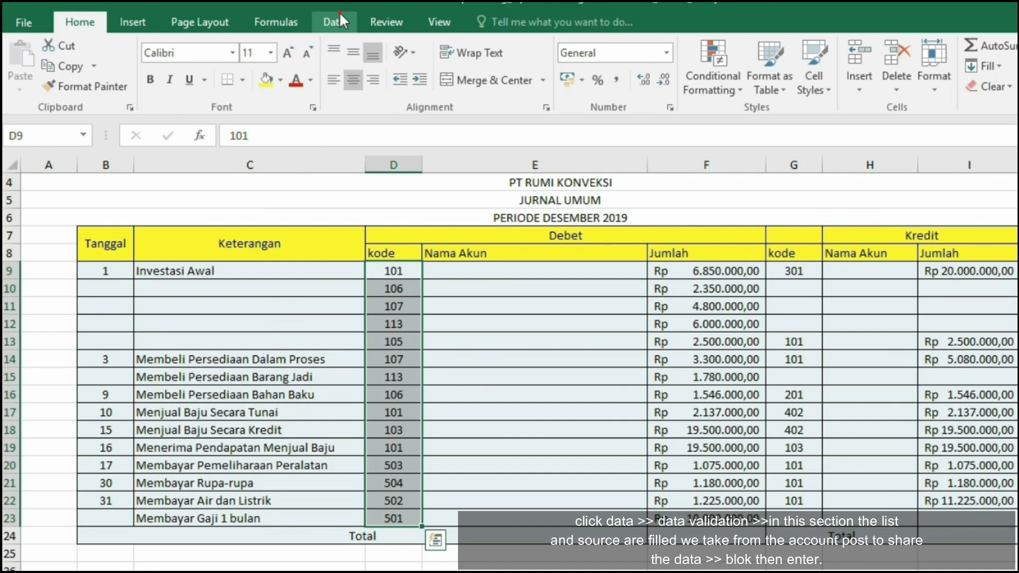
pyautogui.click(339, 22)
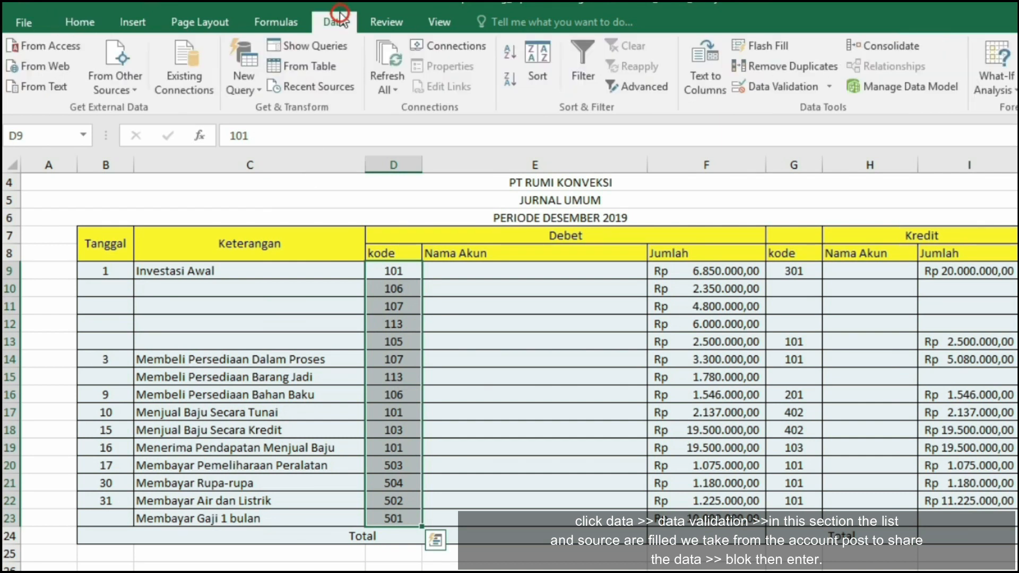
pyautogui.click(743, 86)
pyautogui.click(526, 259)
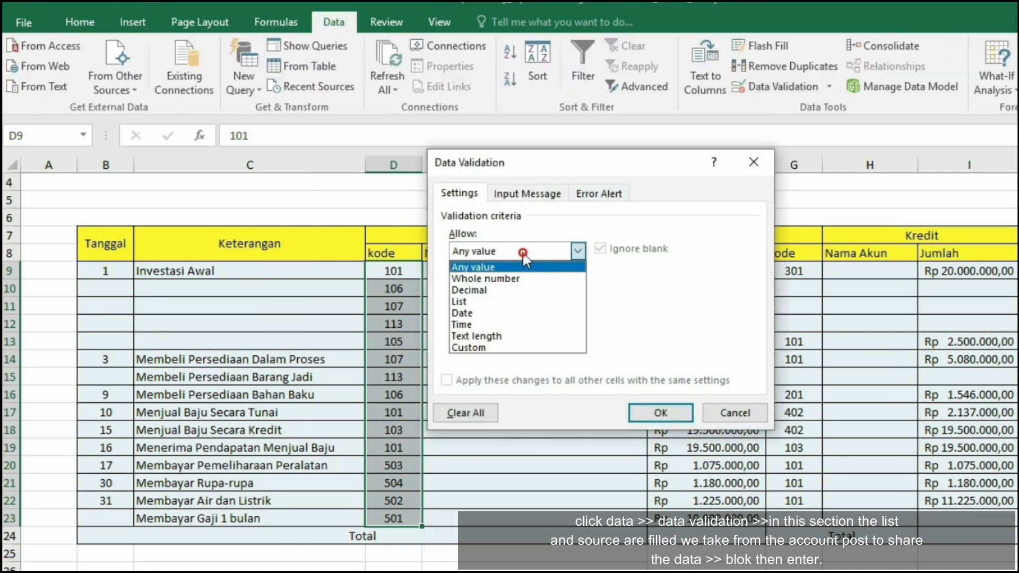
pyautogui.click(505, 295)
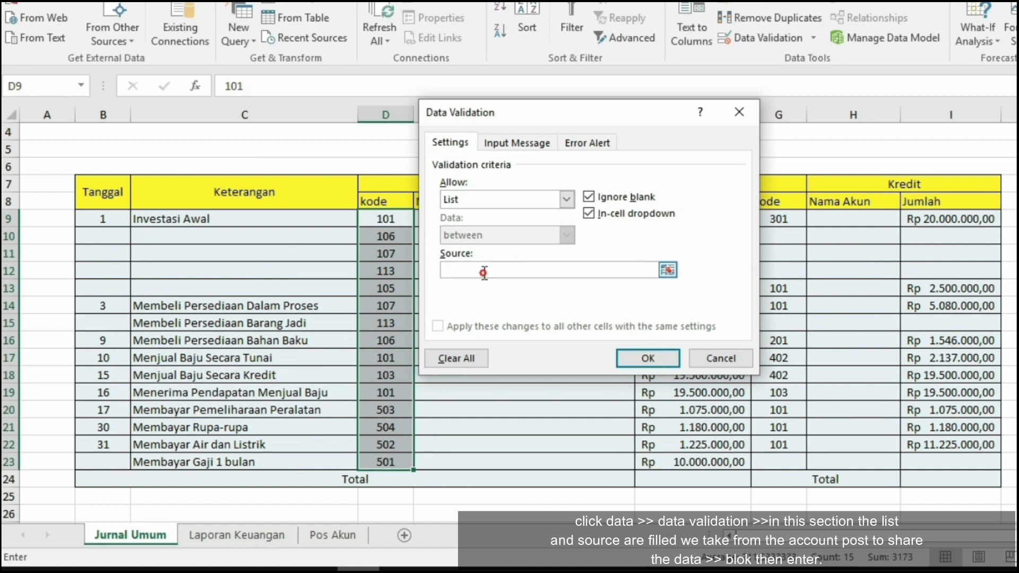
pyautogui.click(333, 535)
pyautogui.moveTo(283, 208); pyautogui.dragTo(280, 479)
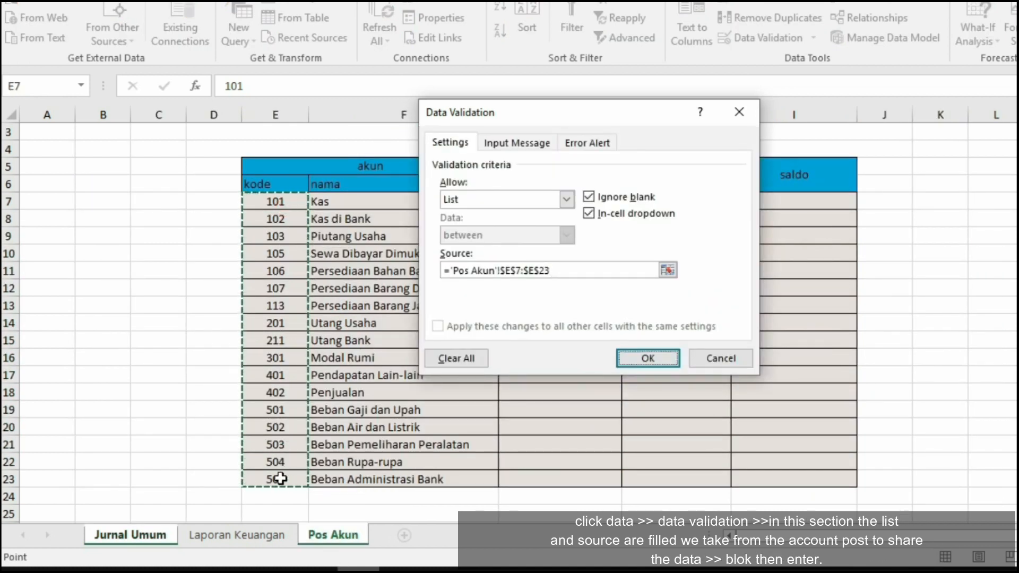
pyautogui.press('Return')
# - Add the same list data validation to the credit kode cells G9:G23, sourced from the Pos Akun codes E7:E23
pyautogui.moveTo(690, 251); pyautogui.dragTo(716, 466)
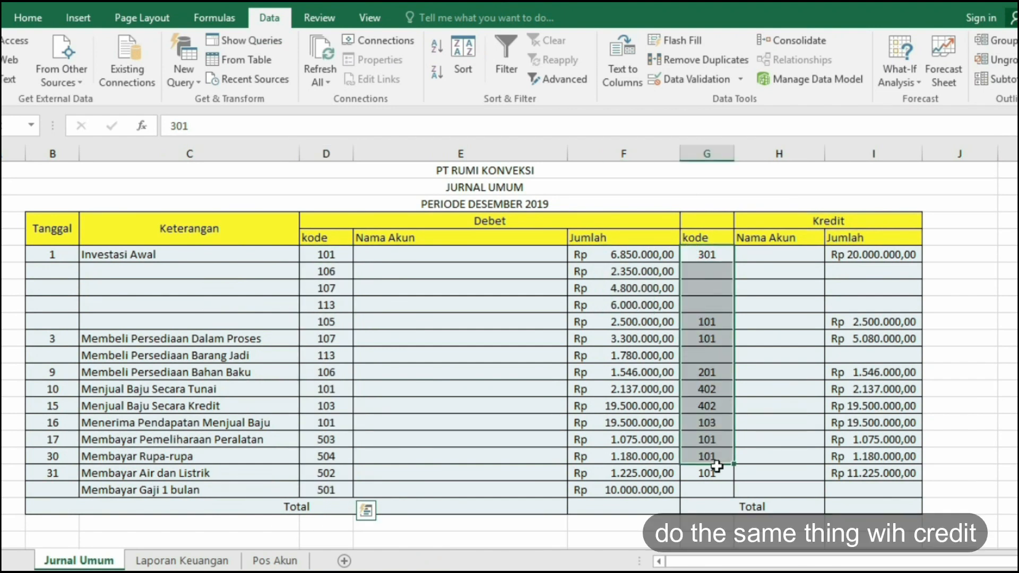
pyautogui.click(684, 78)
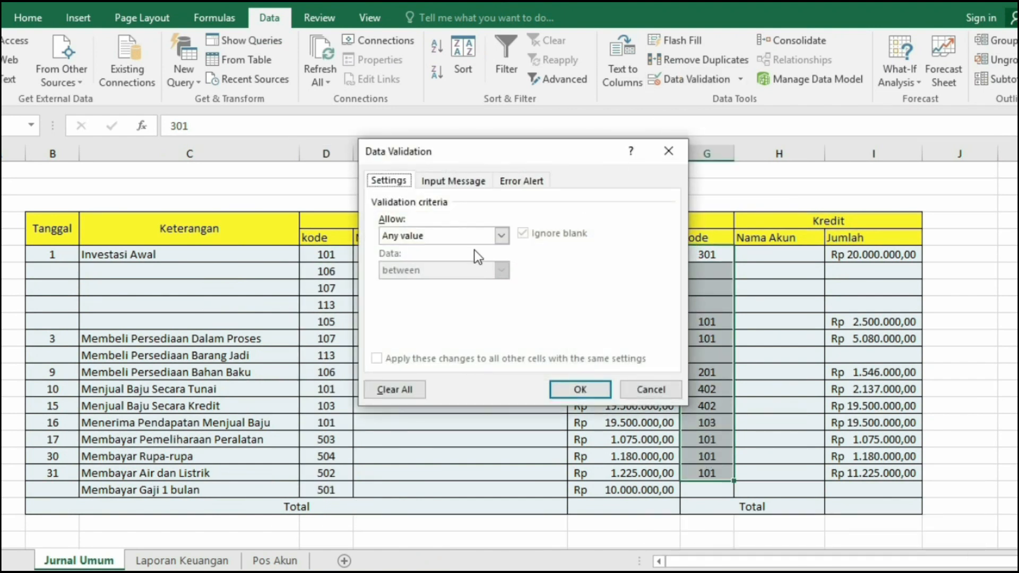
pyautogui.click(474, 232)
pyautogui.click(441, 284)
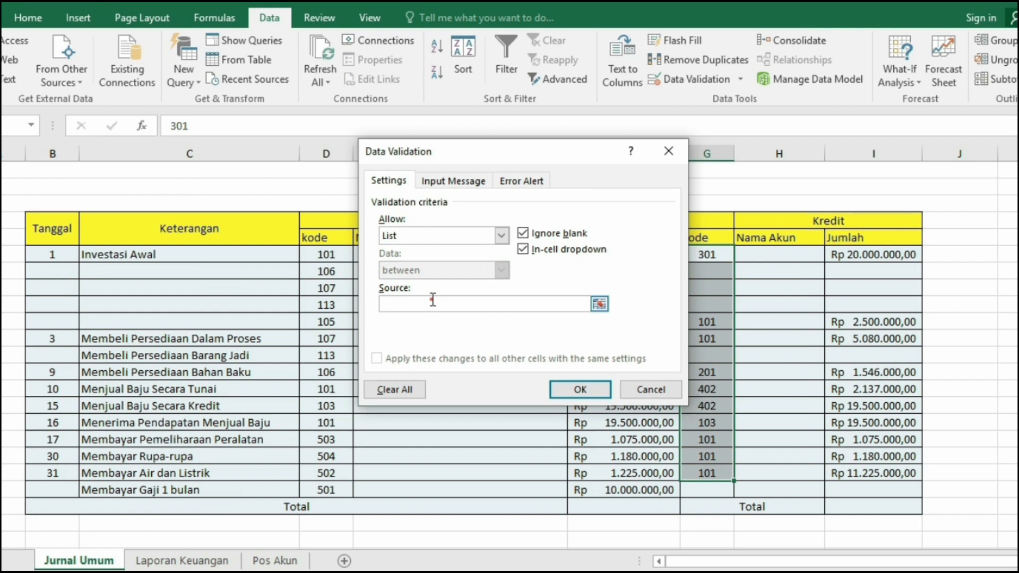
pyautogui.click(431, 301)
pyautogui.write('=')
pyautogui.click(276, 561)
pyautogui.moveTo(238, 237); pyautogui.dragTo(246, 505)
pyautogui.press('Return')
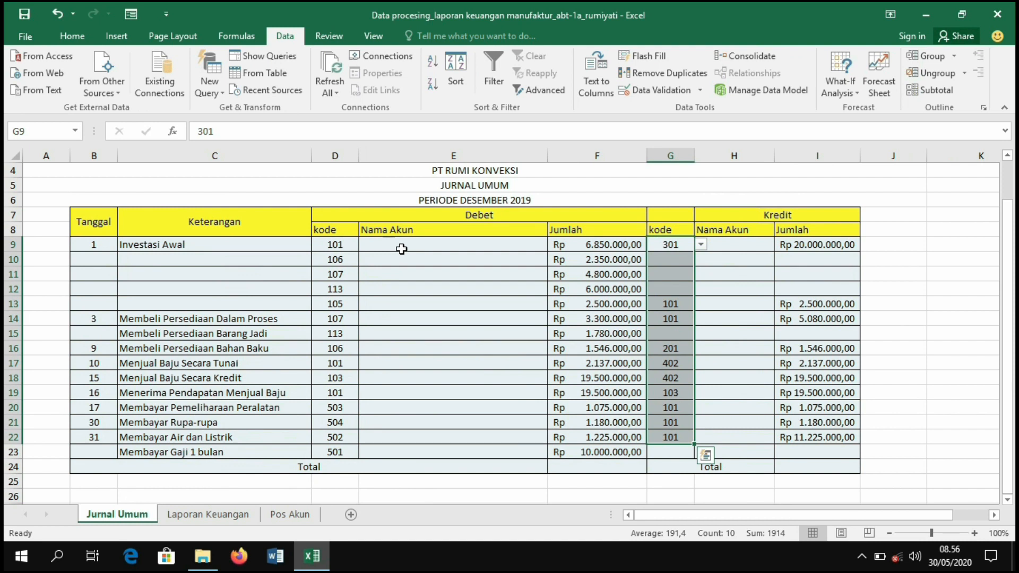
# - Name the Pos Akun code and name range E7:F23 as AKUN
pyautogui.click(404, 246)
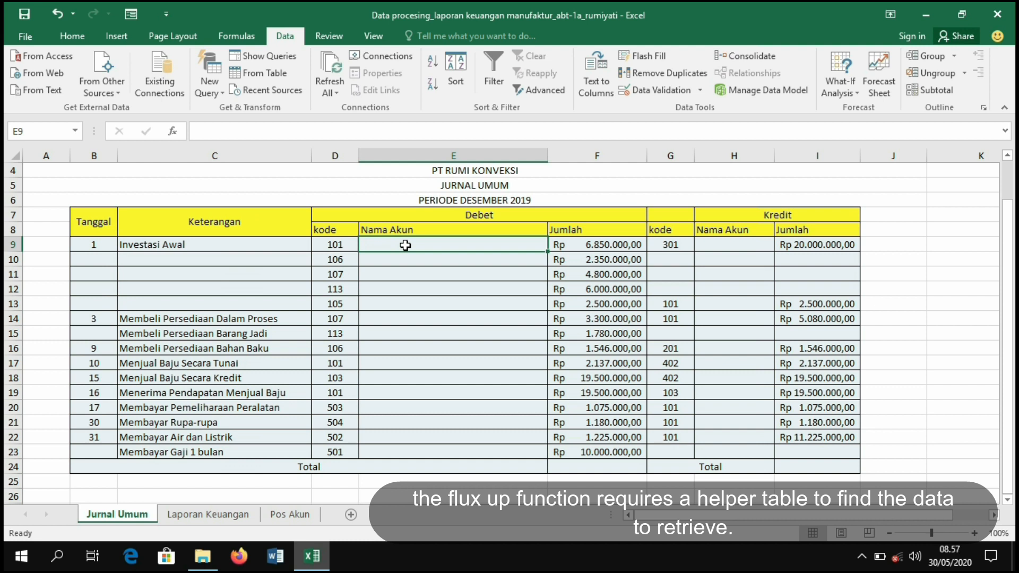
pyautogui.click(289, 513)
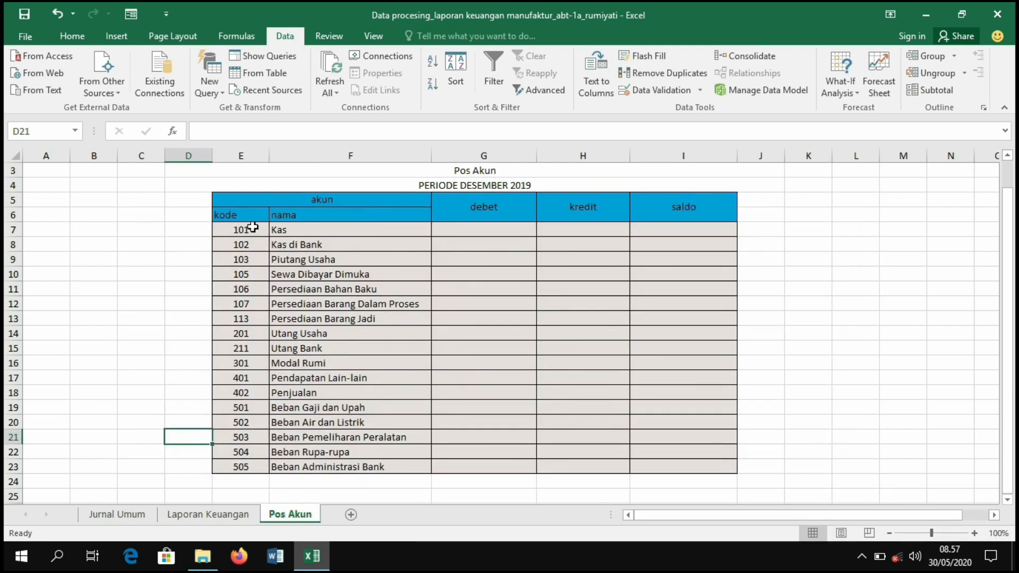
pyautogui.moveTo(253, 227); pyautogui.dragTo(307, 467)
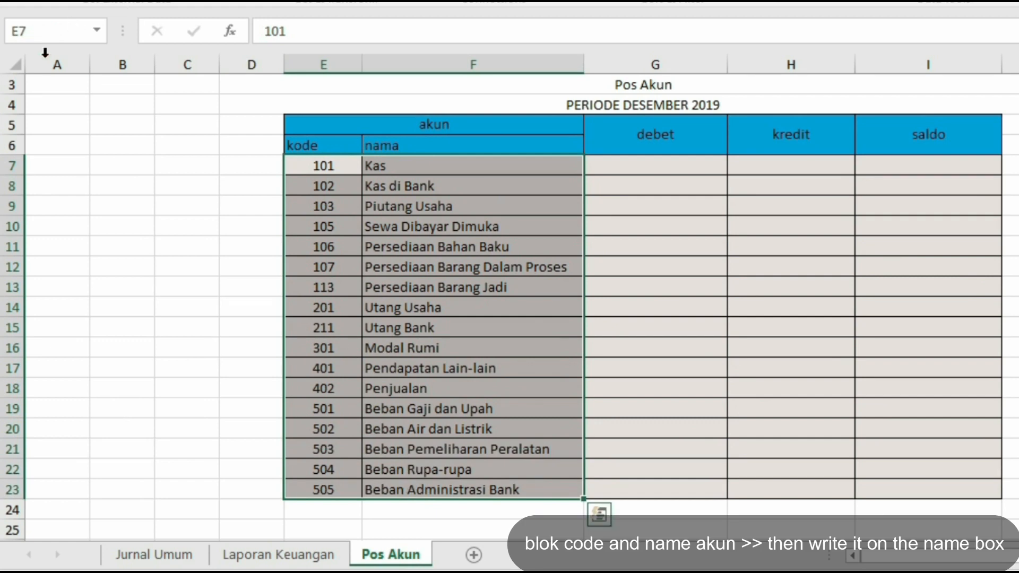
pyautogui.click(53, 31)
pyautogui.write('AKUN')
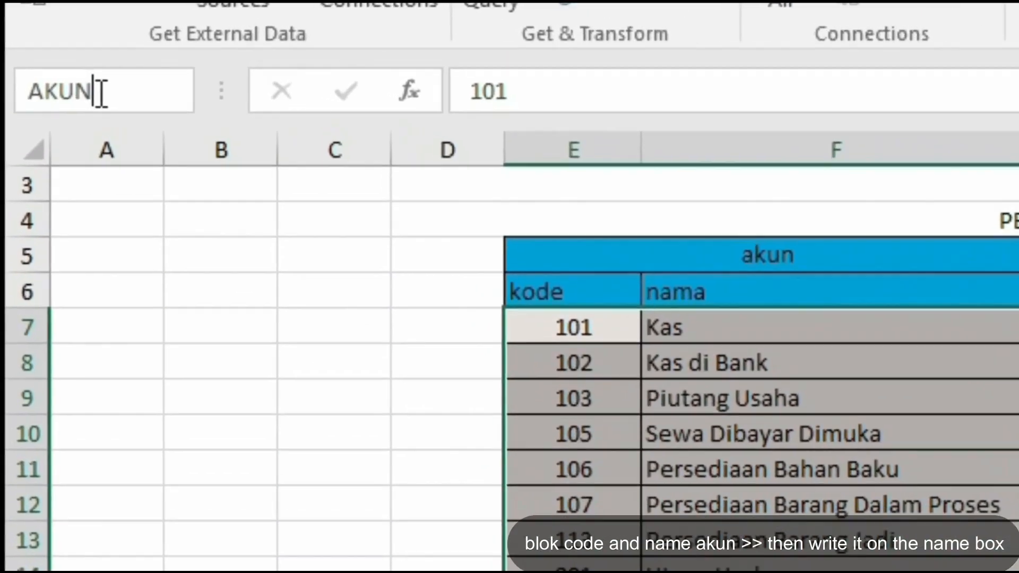
pyautogui.press('Return')
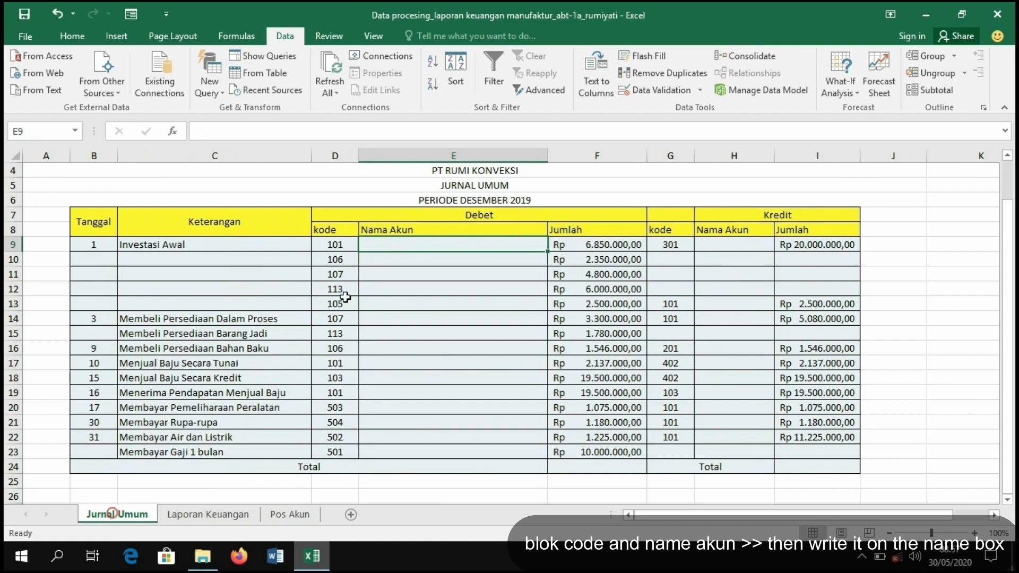
# - Enter =VLOOKUP(D9;AKUN;2) as the debit Nama Akun in E9 and fill it down through row 23
pyautogui.write('=VLO')
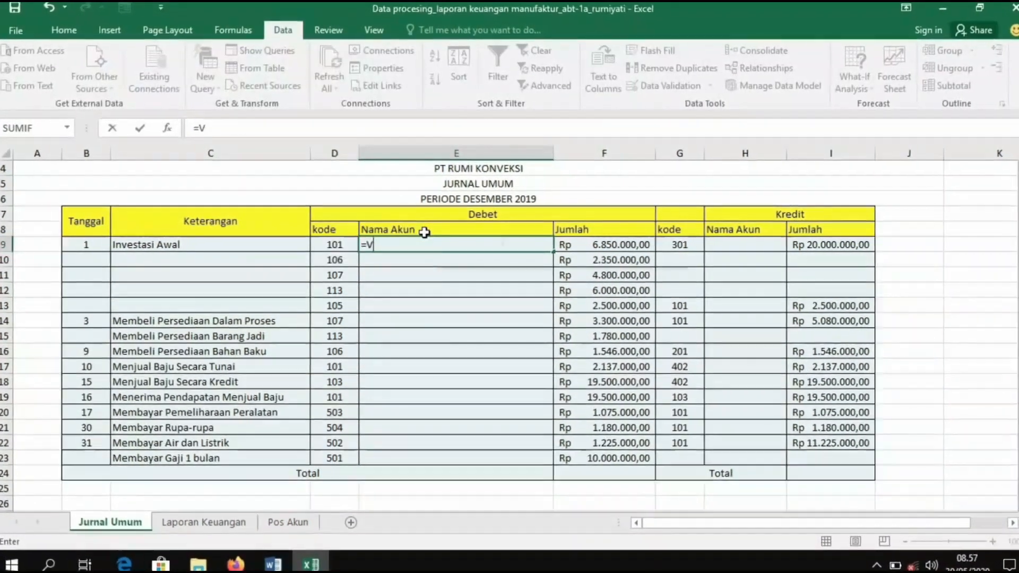
pyautogui.write('OKUP(')
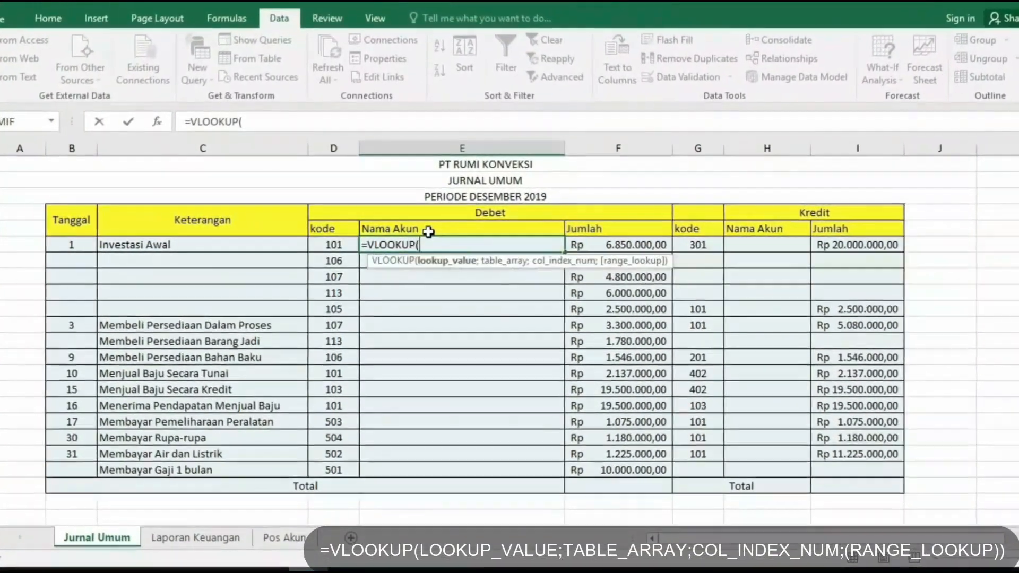
pyautogui.click(339, 245)
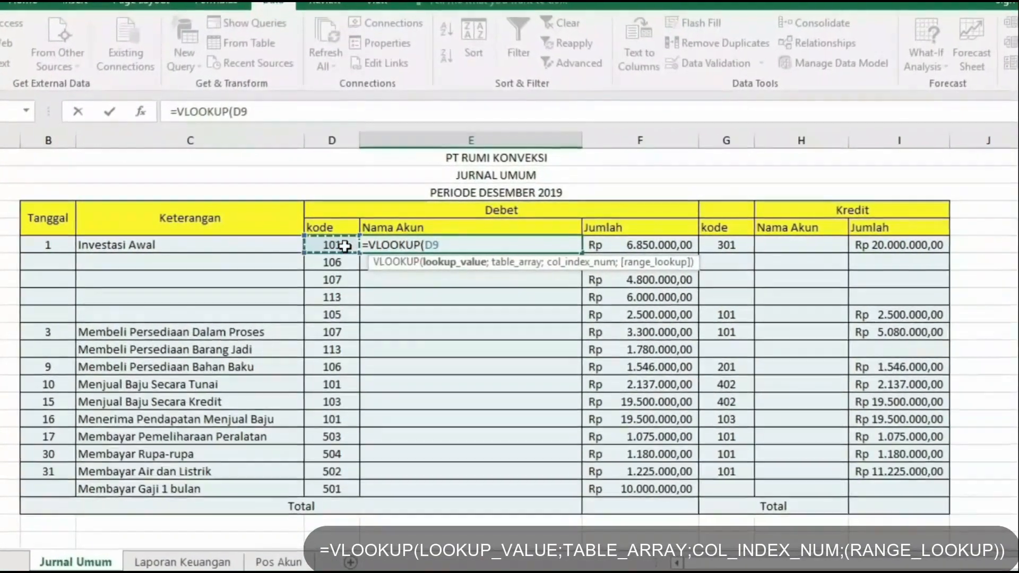
pyautogui.write(';')
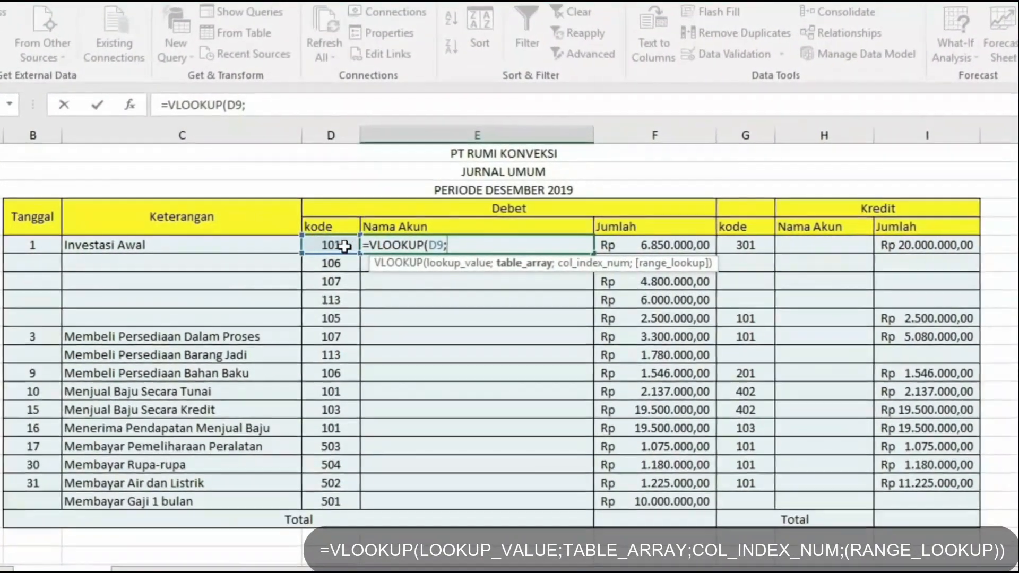
pyautogui.write('AKUN')
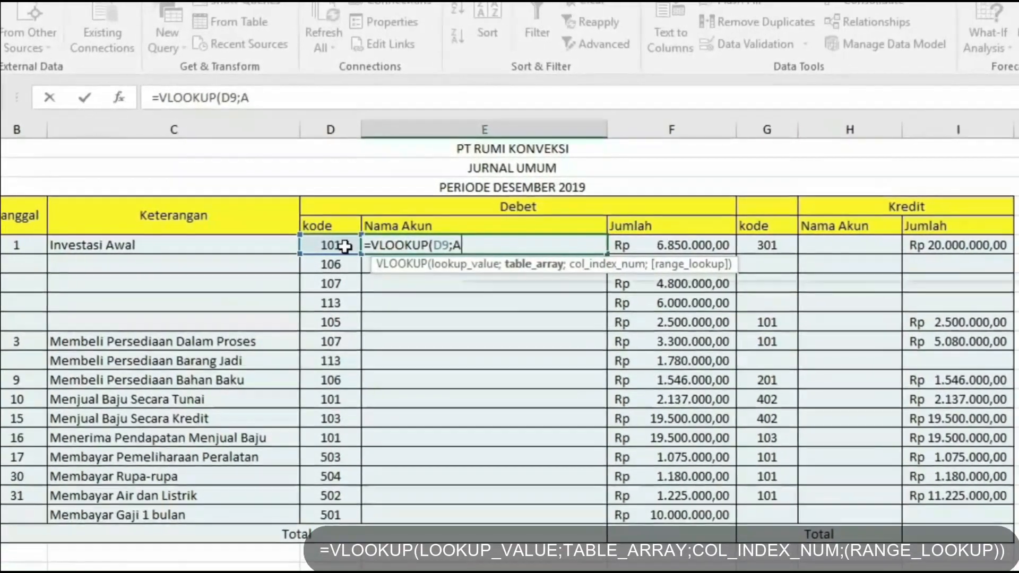
pyautogui.write(';')
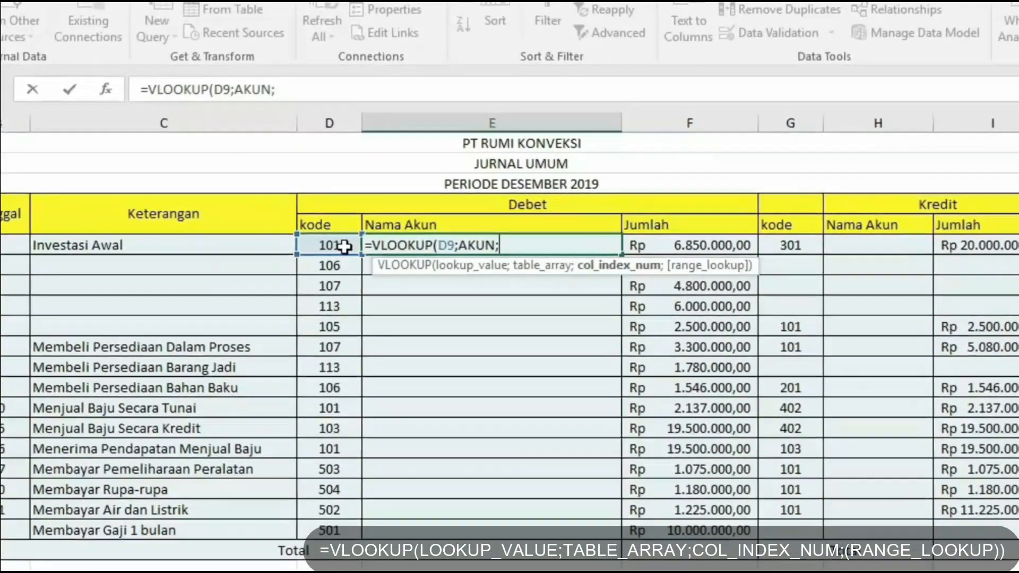
pyautogui.write('2')
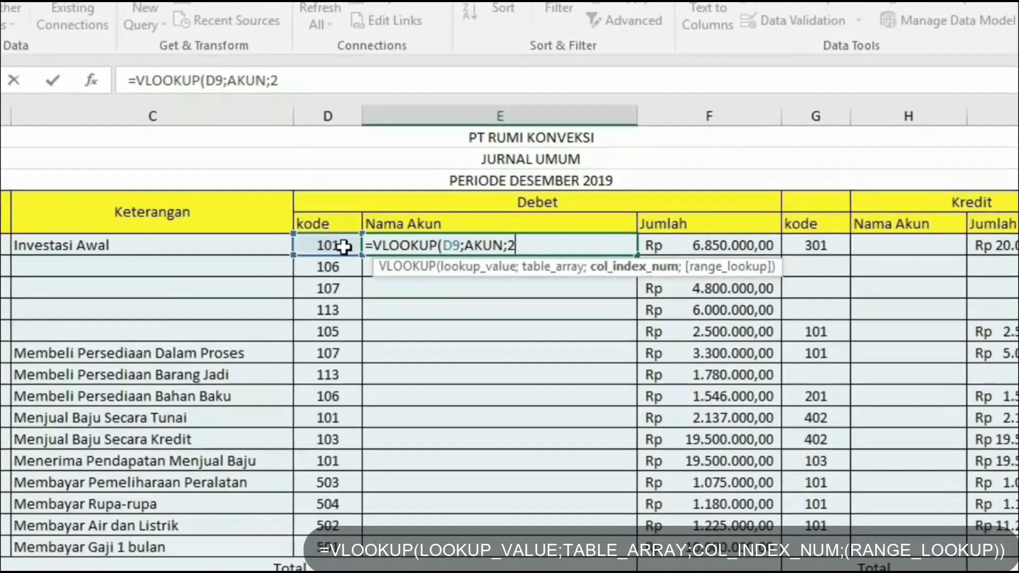
pyautogui.write(')')
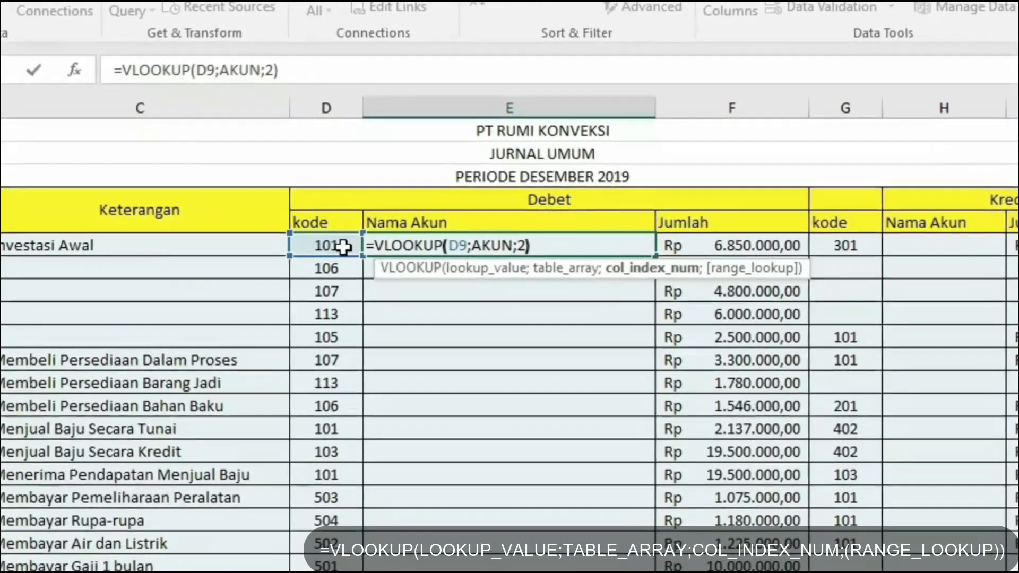
pyautogui.press('Return')
pyautogui.click(416, 242)
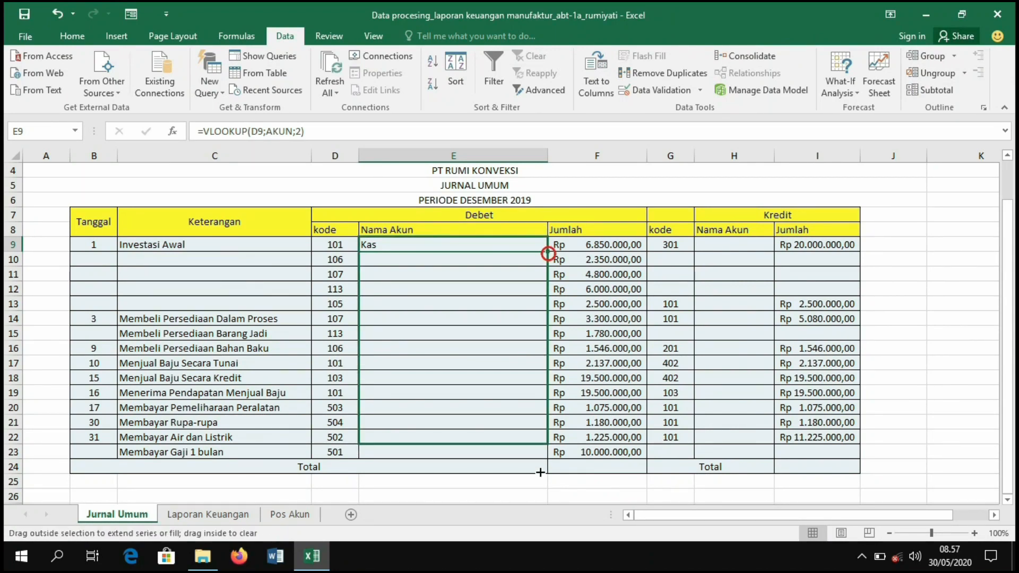
pyautogui.moveTo(546, 457); pyautogui.dragTo(536, 452)
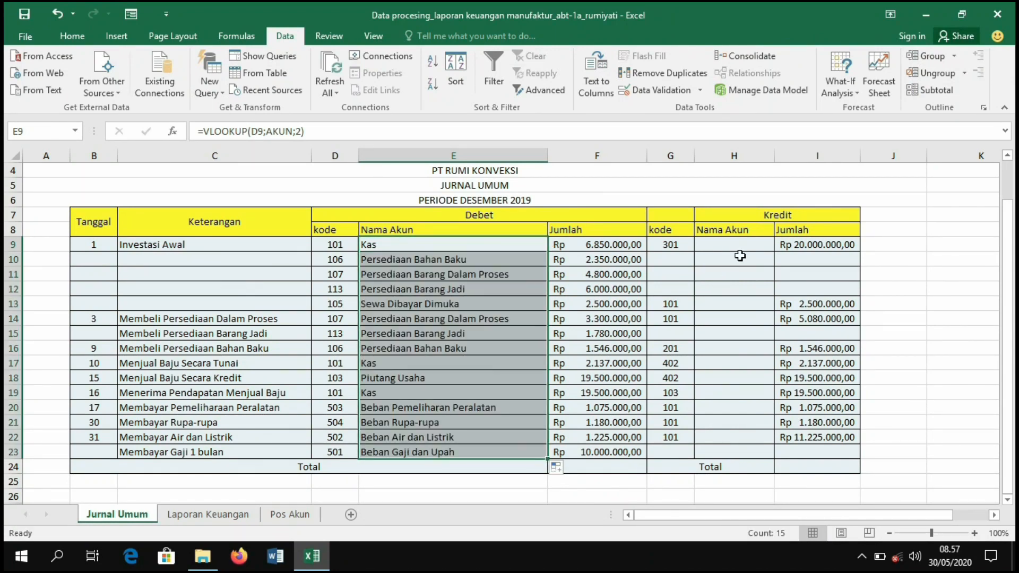
# - Enter =VLOOKUP(G9;AKUN;2) as the credit Nama Akun in H9 and copy it down the credit rows
pyautogui.click(742, 249)
pyautogui.write('=VL')
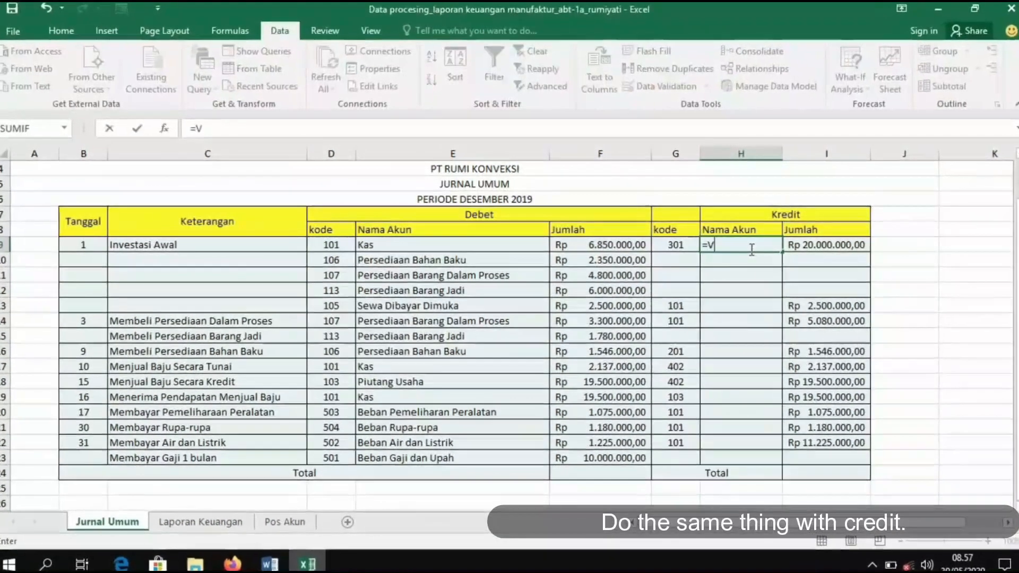
pyautogui.write('OO')
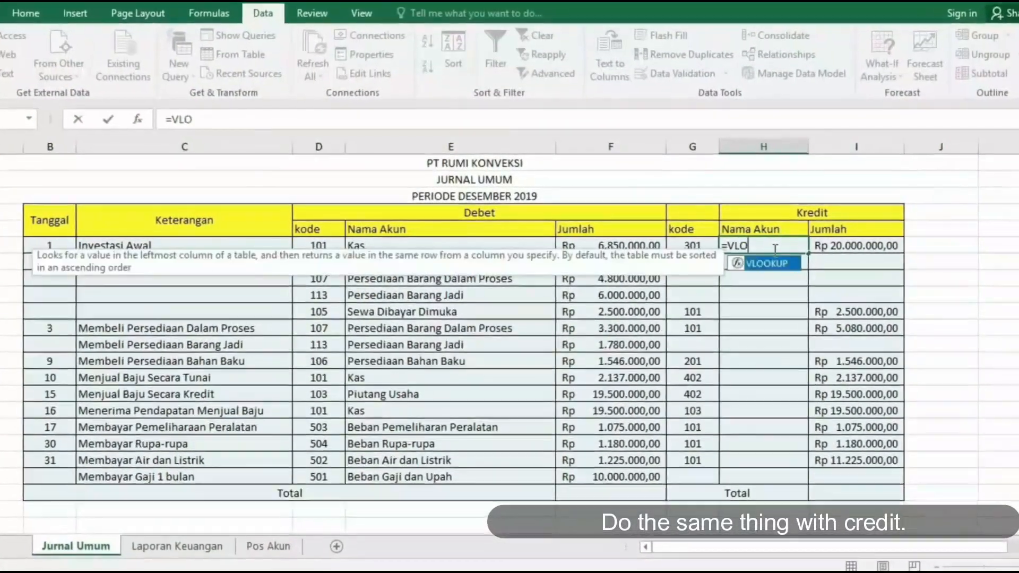
pyautogui.write('KUP(')
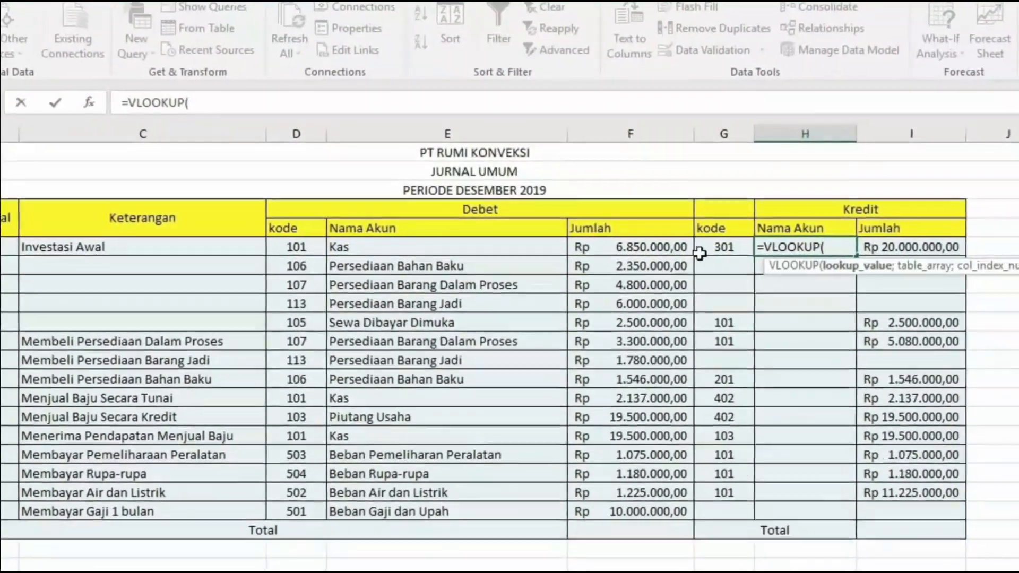
pyautogui.click(717, 248)
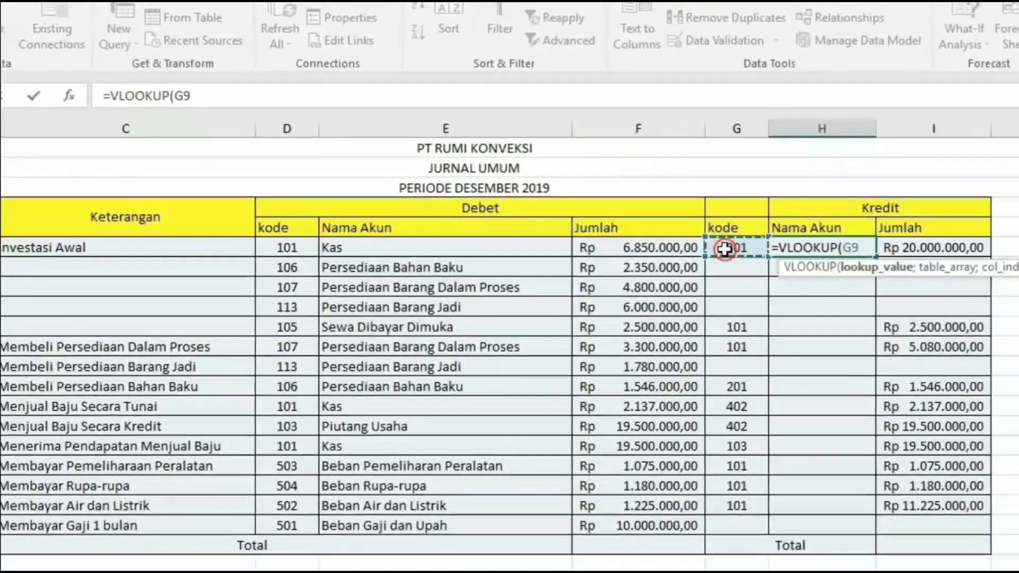
pyautogui.write(';AKUN;2')
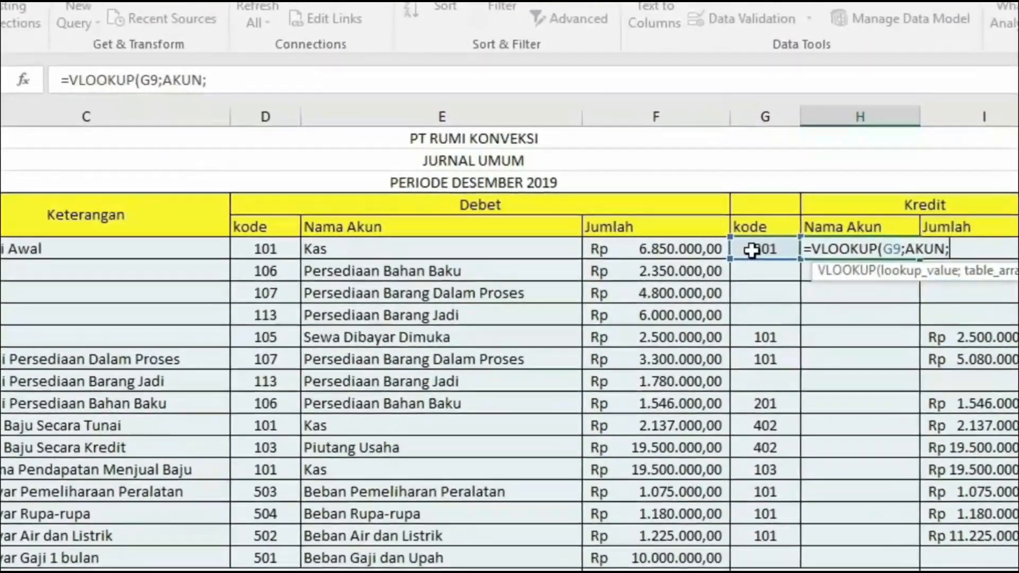
pyautogui.write(')')
pyautogui.press('Return')
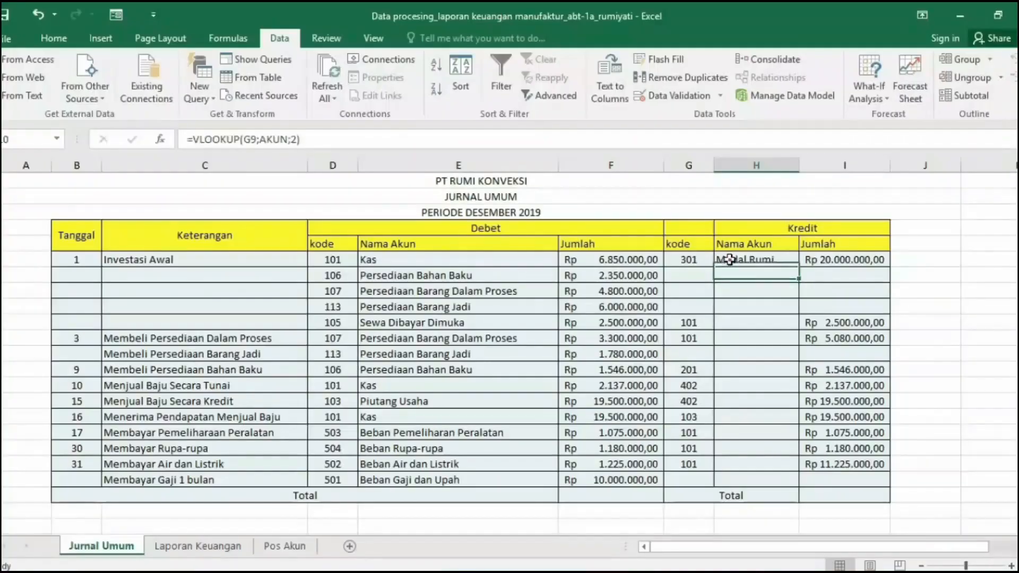
pyautogui.moveTo(792, 452); pyautogui.dragTo(792, 466)
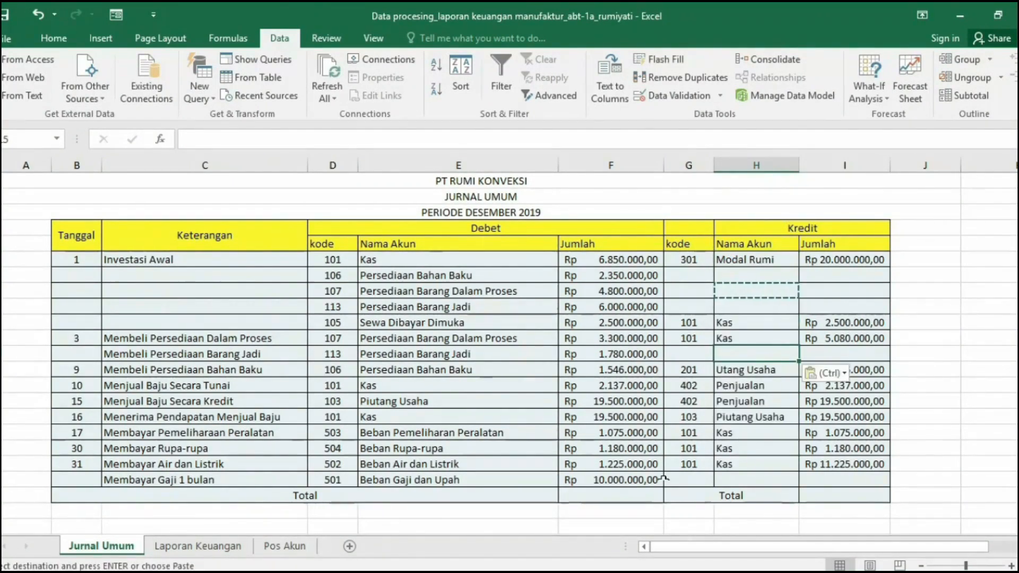
# - Total the Jurnal Umum amounts with SUM: the debit Jumlah F9:F23 in F24 and the credit Jumlah column in I24
pyautogui.click(574, 493)
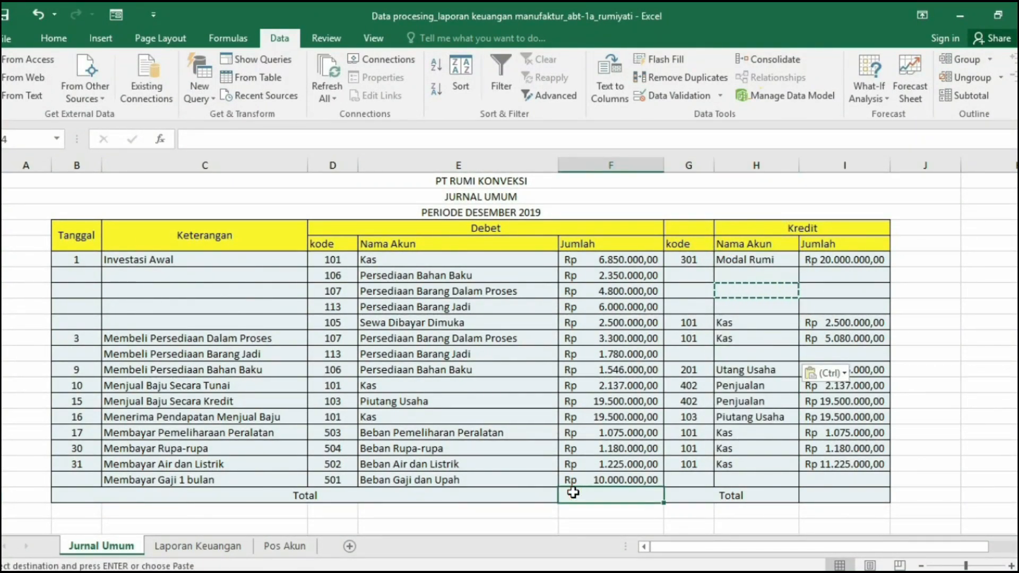
pyautogui.write('=SUM(')
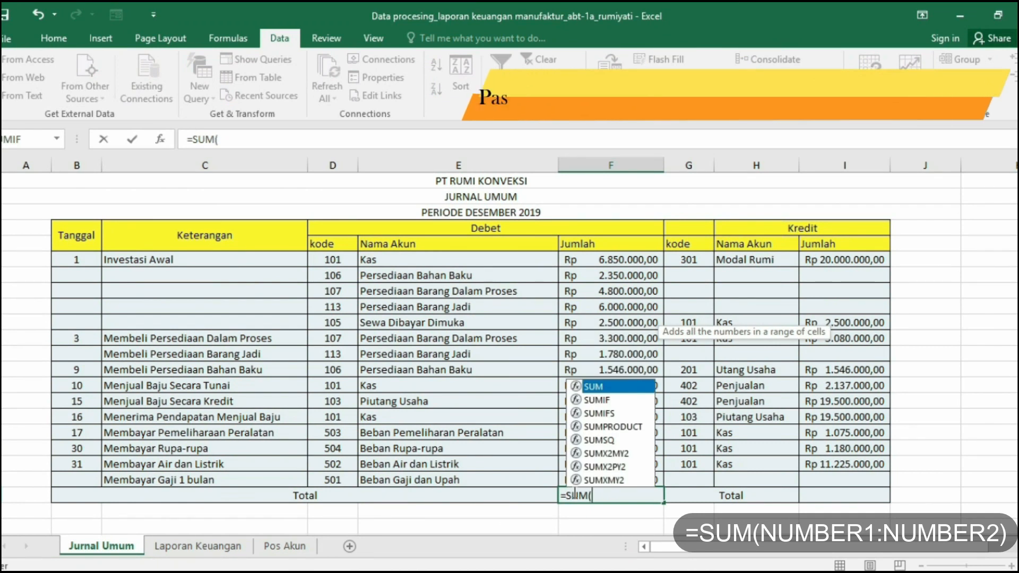
pyautogui.moveTo(615, 260); pyautogui.dragTo(616, 476)
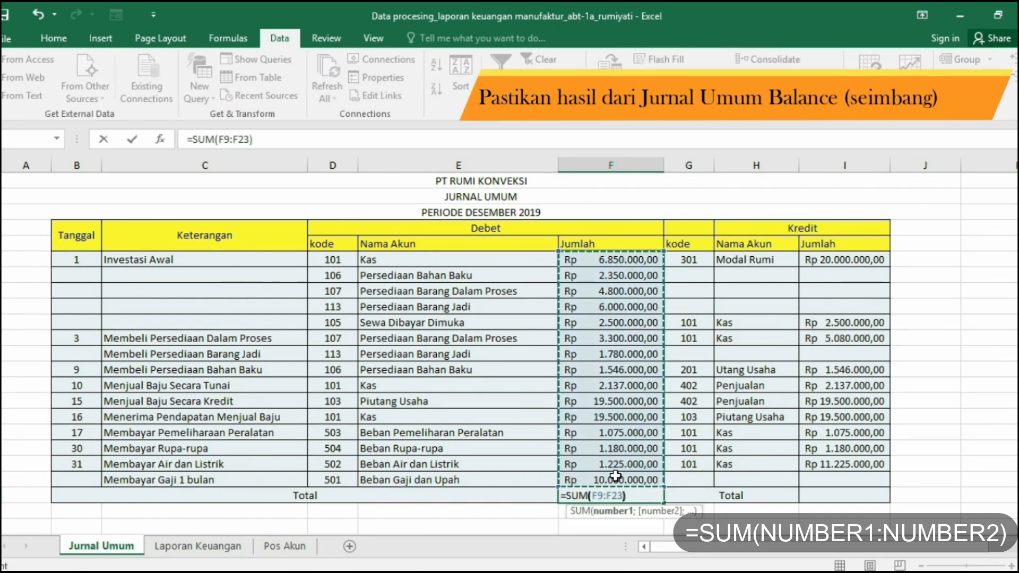
pyautogui.write(')')
pyautogui.press('Return')
pyautogui.click(868, 497)
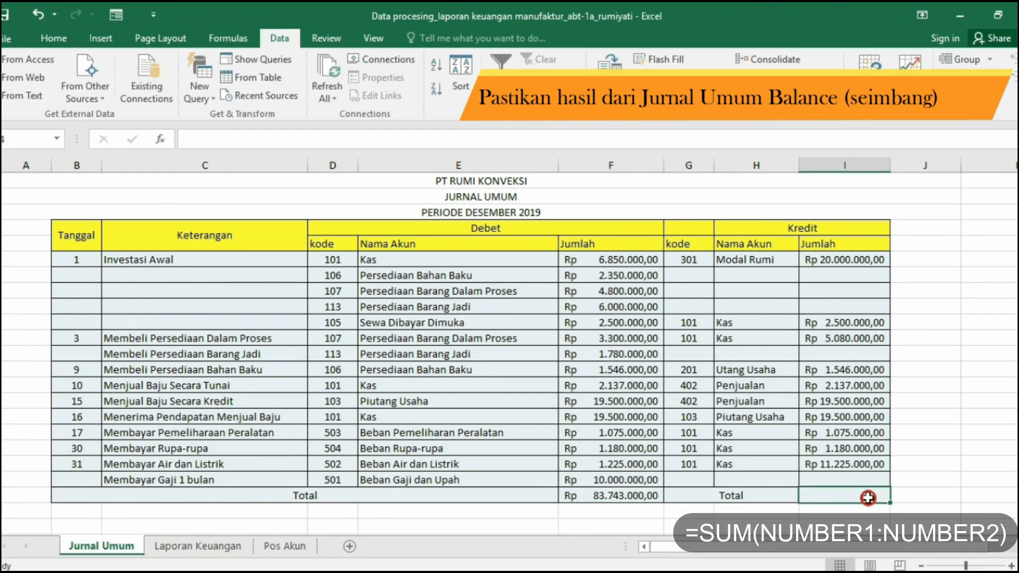
pyautogui.write('=SUM(')
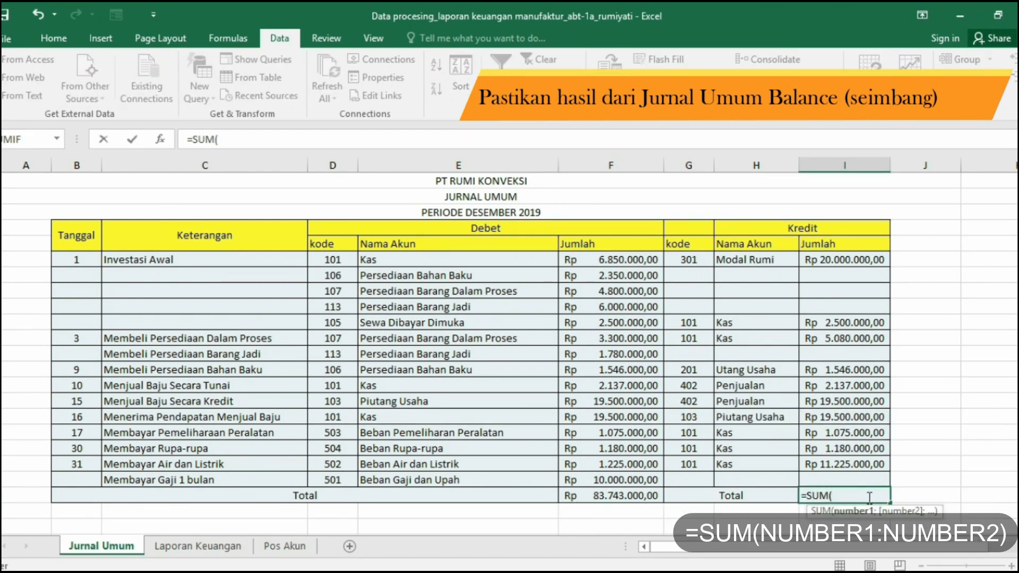
pyautogui.moveTo(856, 253); pyautogui.dragTo(844, 448)
pyautogui.press('Return')
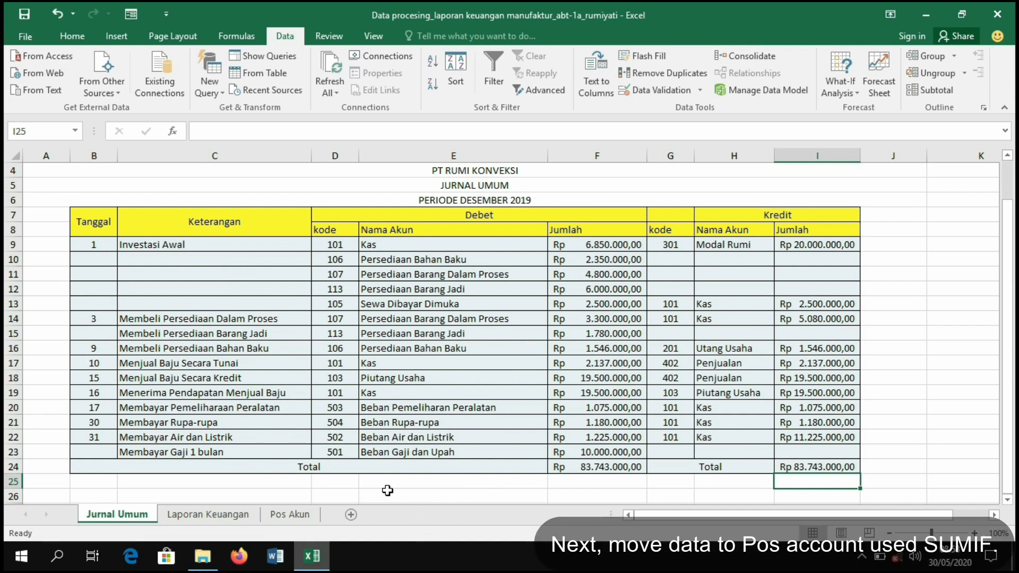
# - On Pos Akun, enter =SUMIF('Jurnal Umum'!$E$9:$E$23;'Pos Akun'!F7;'Jurnal Umum'!$F$9:$F$23) as the Kas debet in G7
pyautogui.click(289, 514)
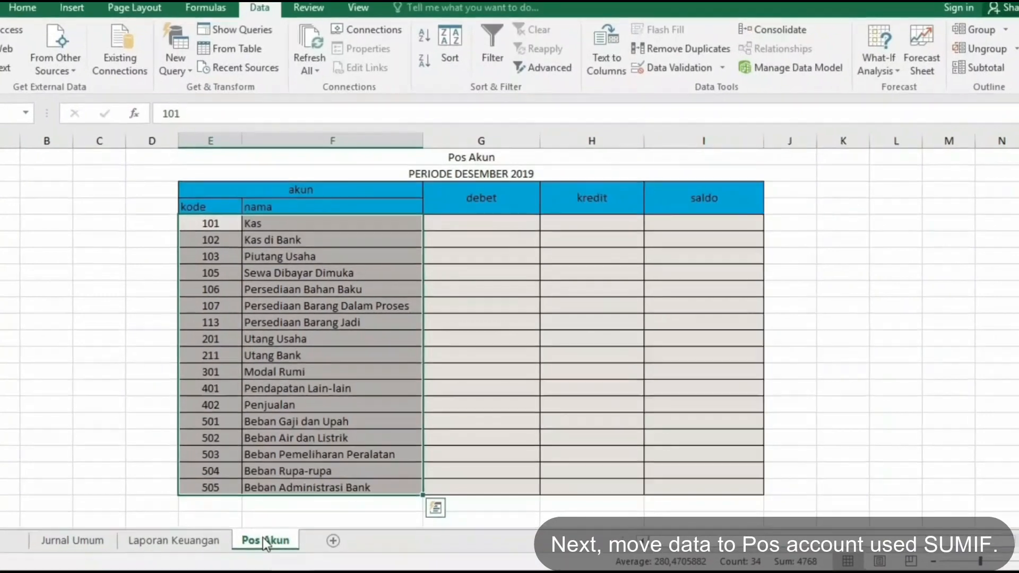
pyautogui.click(477, 224)
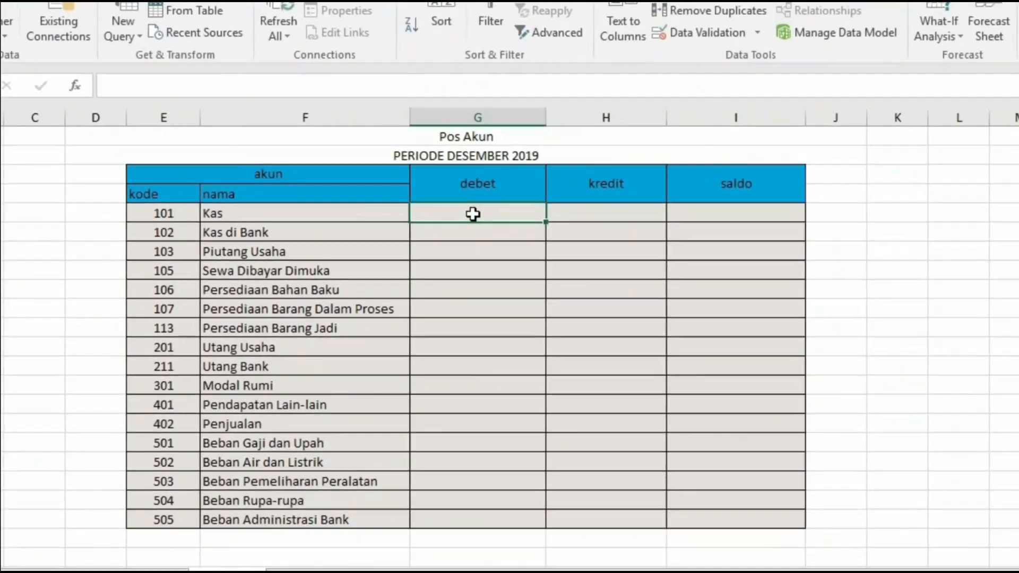
pyautogui.write('=SUMIF(')
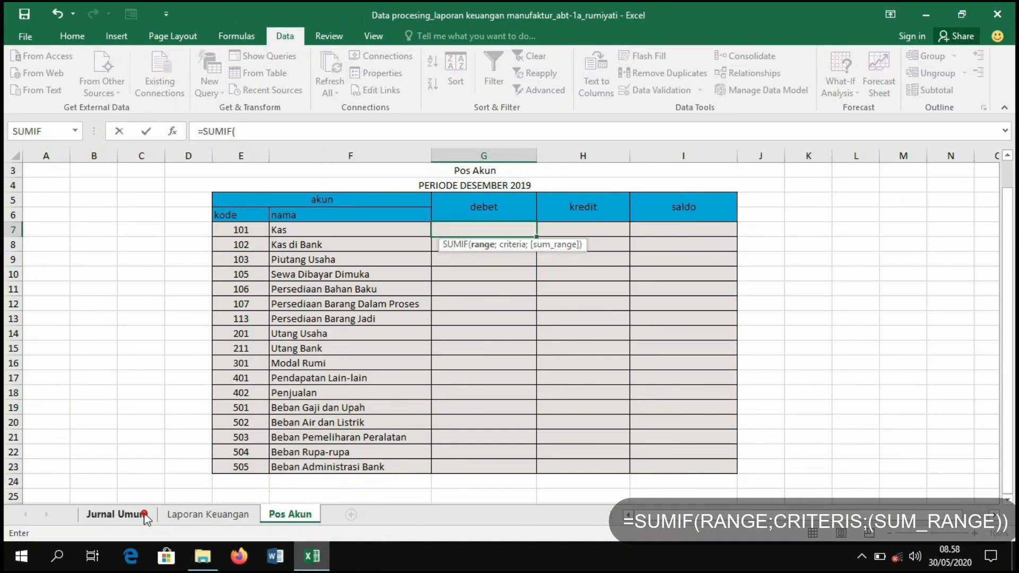
pyautogui.click(117, 514)
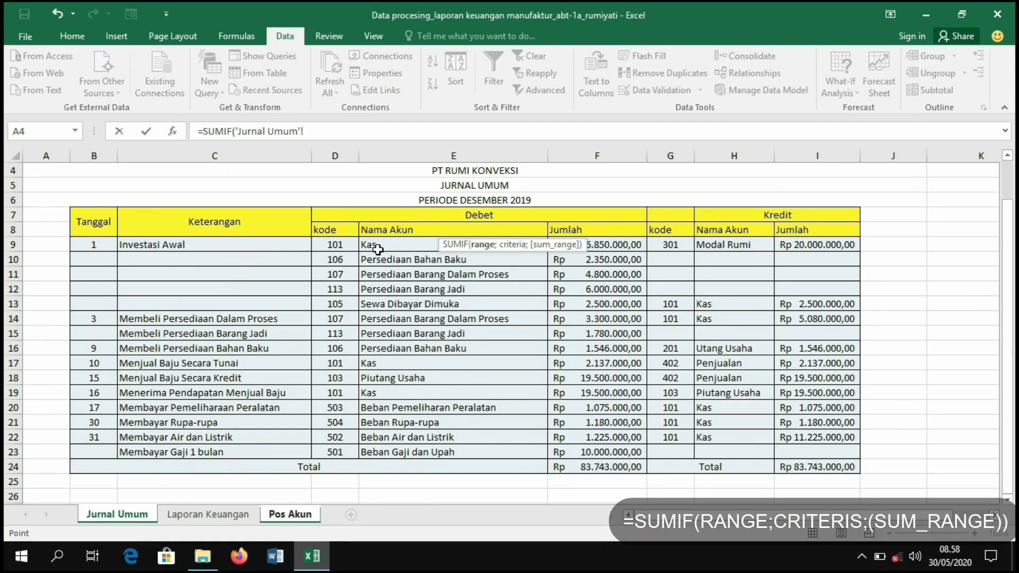
pyautogui.moveTo(399, 331); pyautogui.dragTo(418, 457)
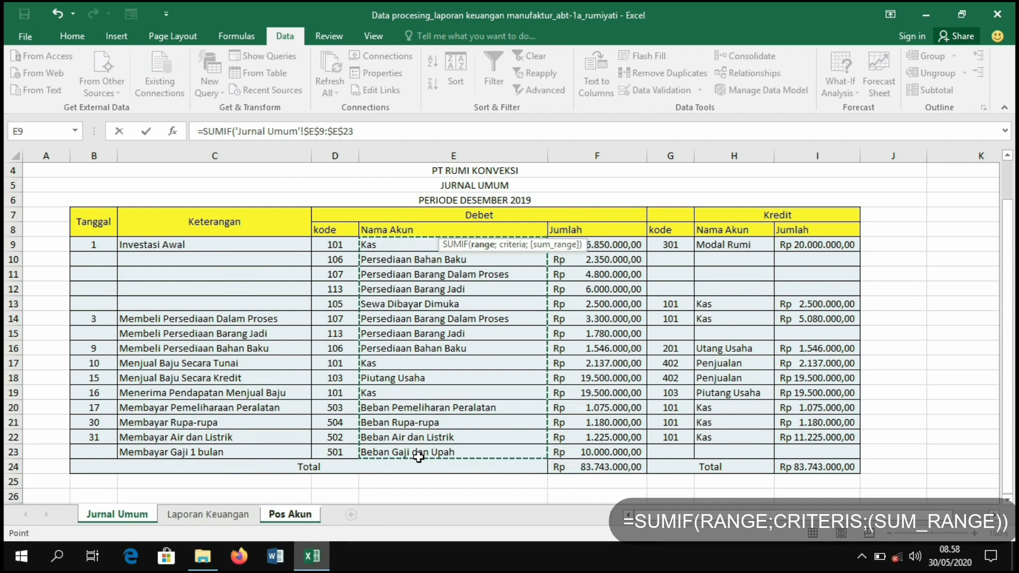
pyautogui.click(312, 514)
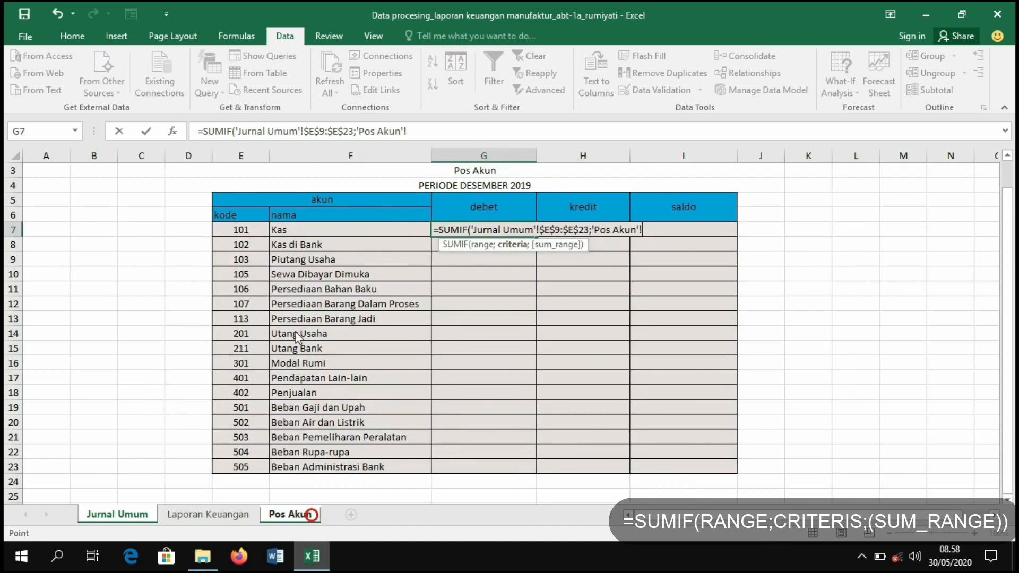
pyautogui.click(325, 229)
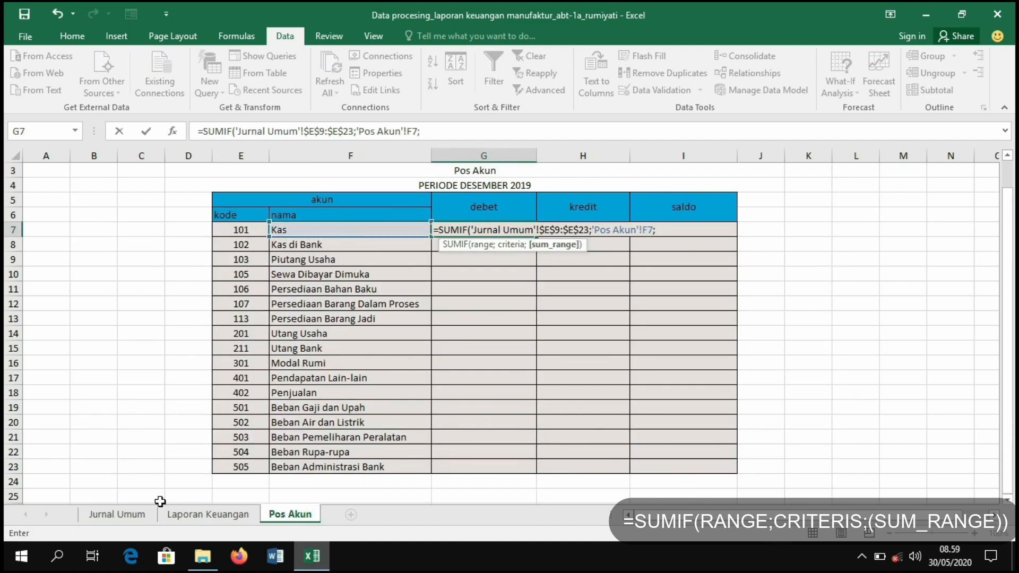
pyautogui.click(147, 515)
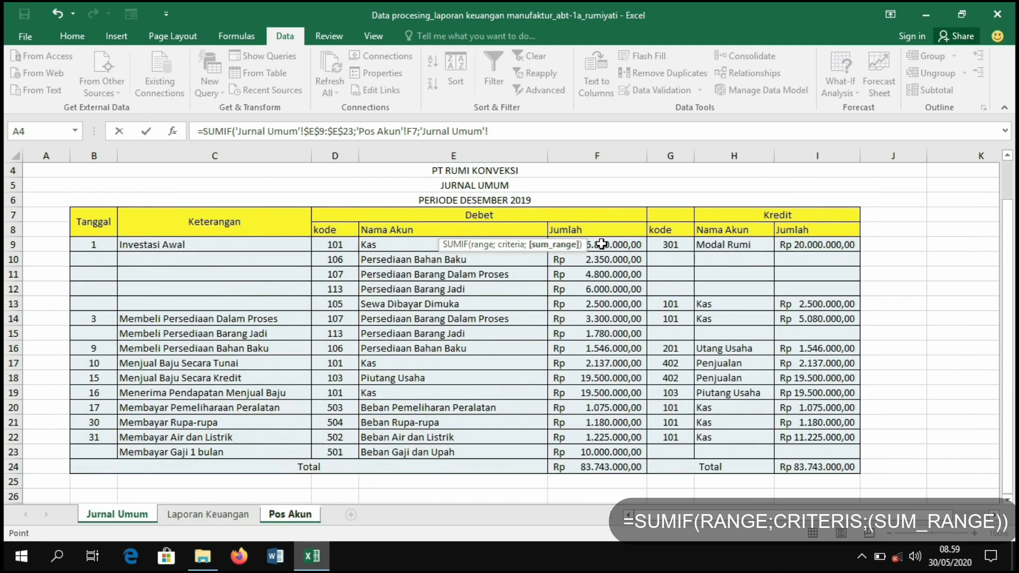
pyautogui.moveTo(601, 244); pyautogui.dragTo(612, 442)
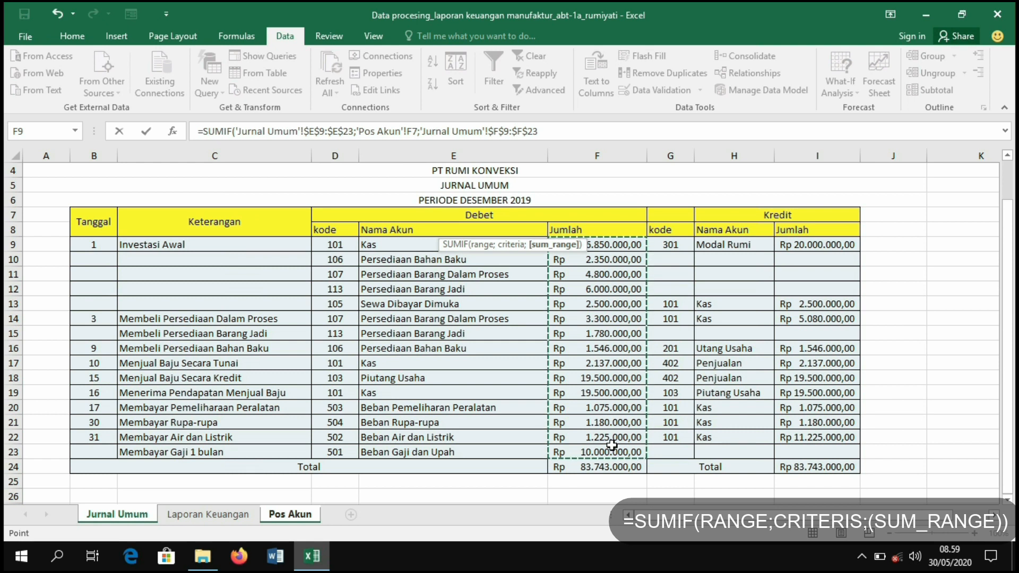
pyautogui.press('Return')
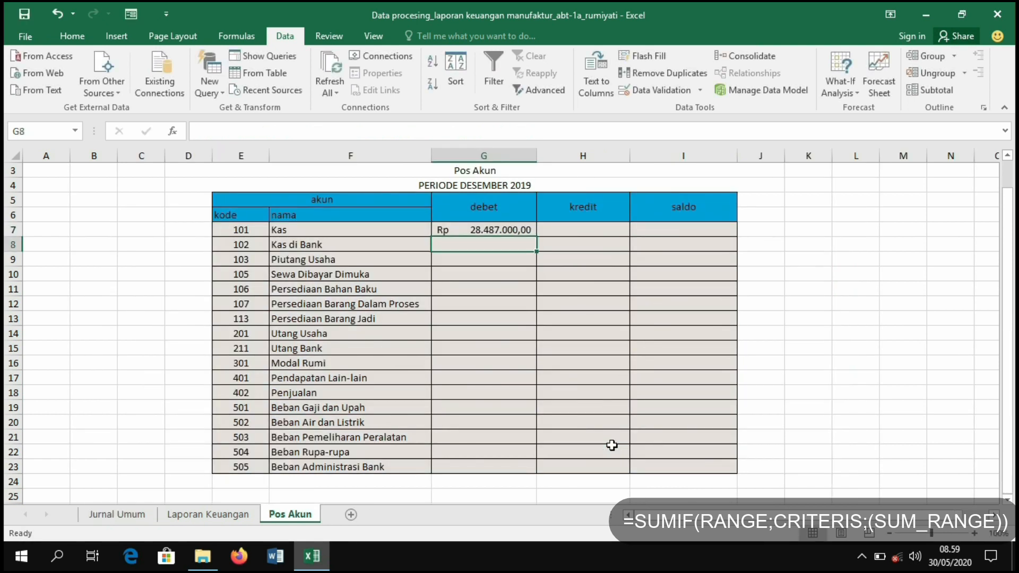
# - Enter =SUMIF('Jurnal Umum'!$H$9:$H$22;'Pos Akun'!F7;'Jurnal Umum'!I9:I22) as the Kas kredit in H7
pyautogui.click(597, 235)
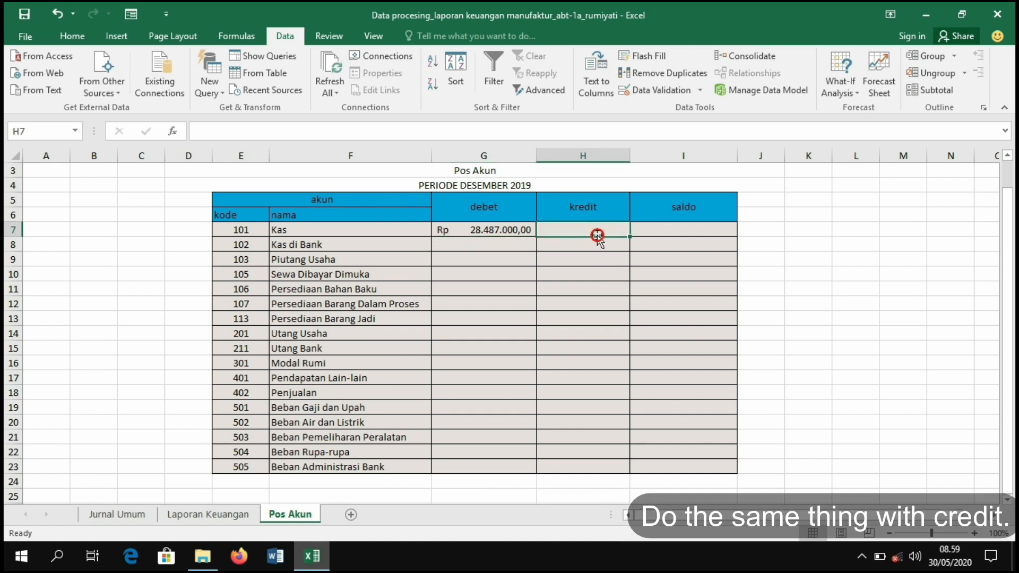
pyautogui.write('=')
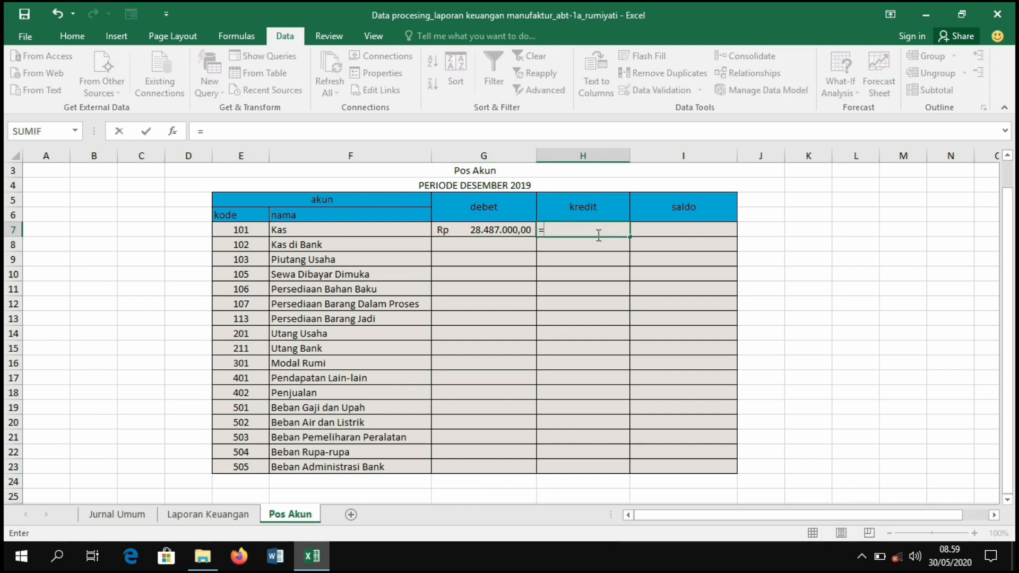
pyautogui.write('SUMIF(')
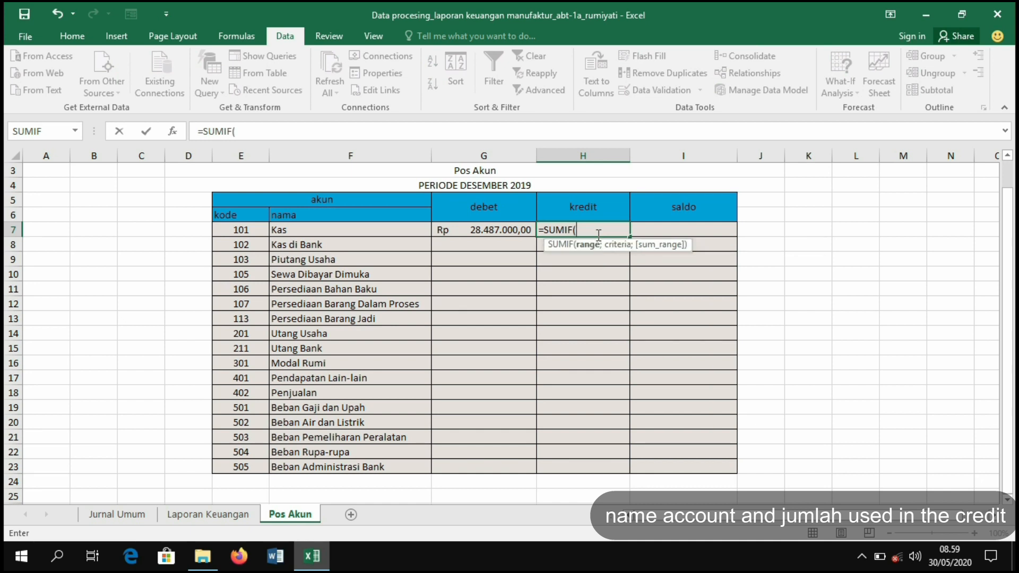
pyautogui.click(131, 517)
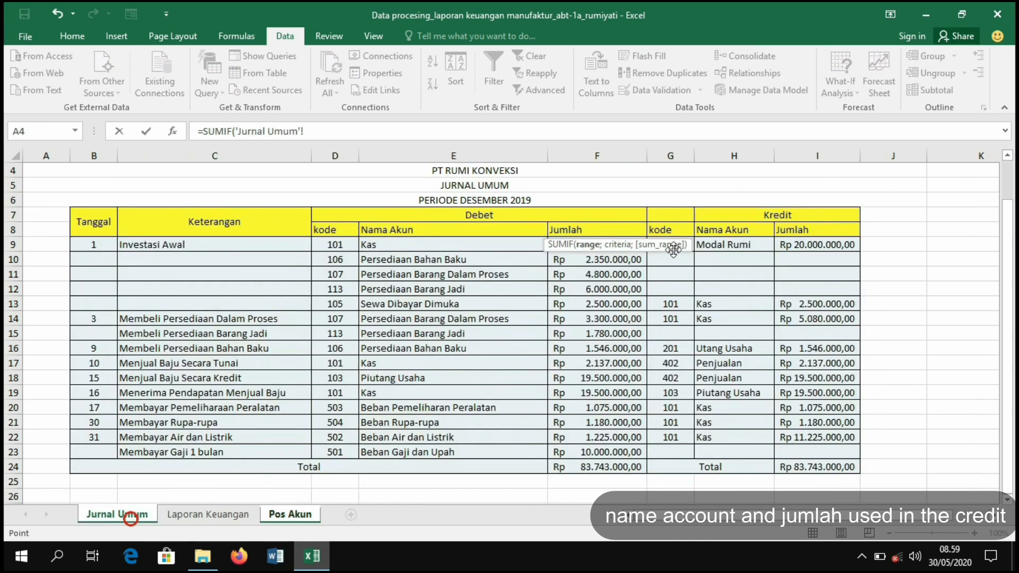
pyautogui.moveTo(721, 242); pyautogui.dragTo(723, 437)
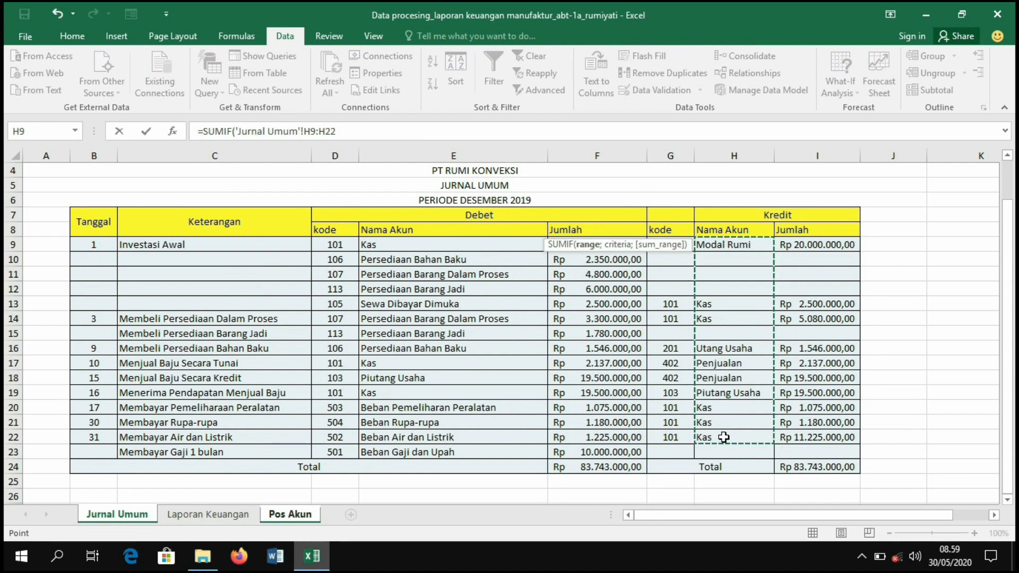
pyautogui.write(';')
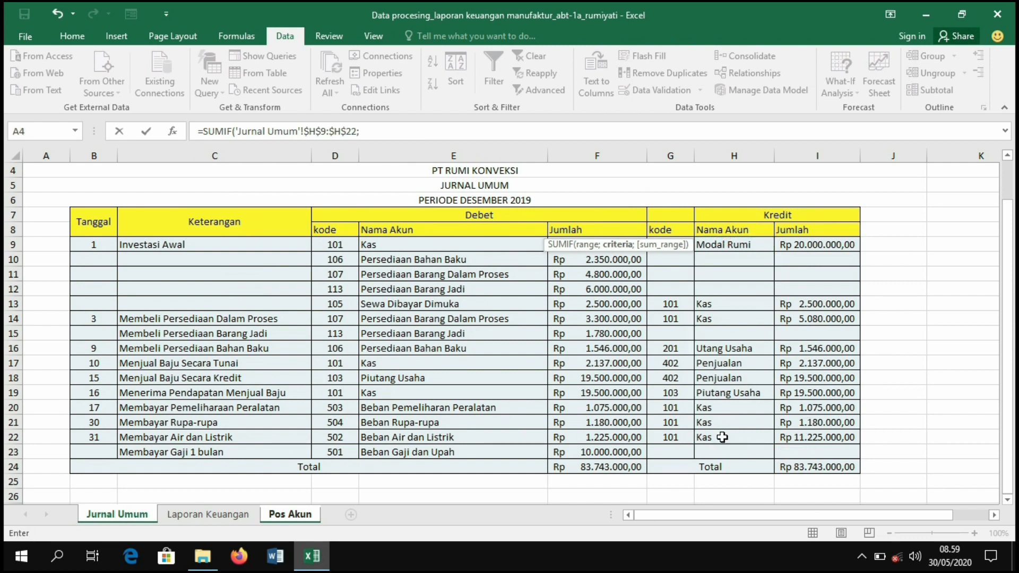
pyautogui.click(285, 527)
pyautogui.click(290, 232)
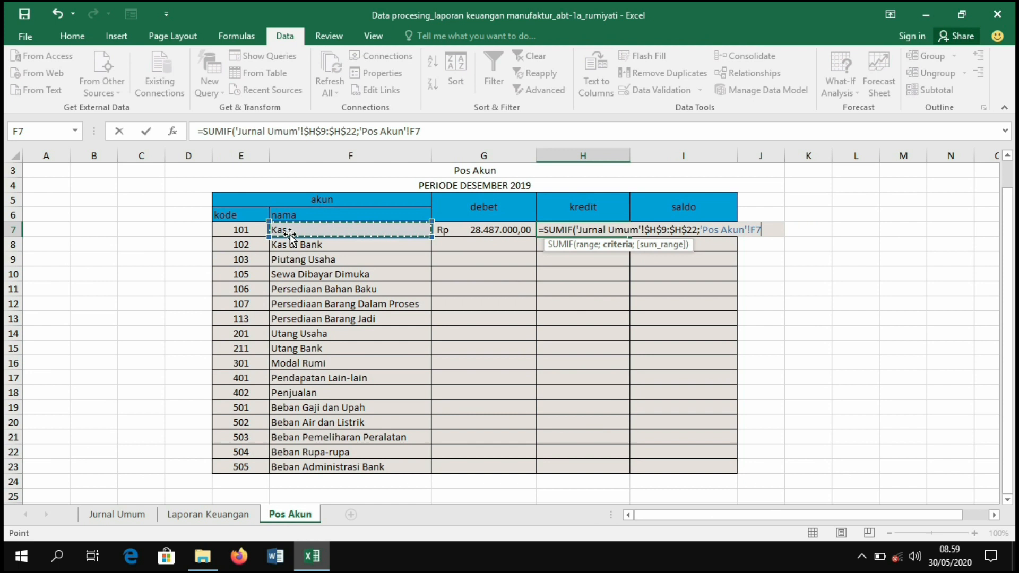
pyautogui.click(151, 515)
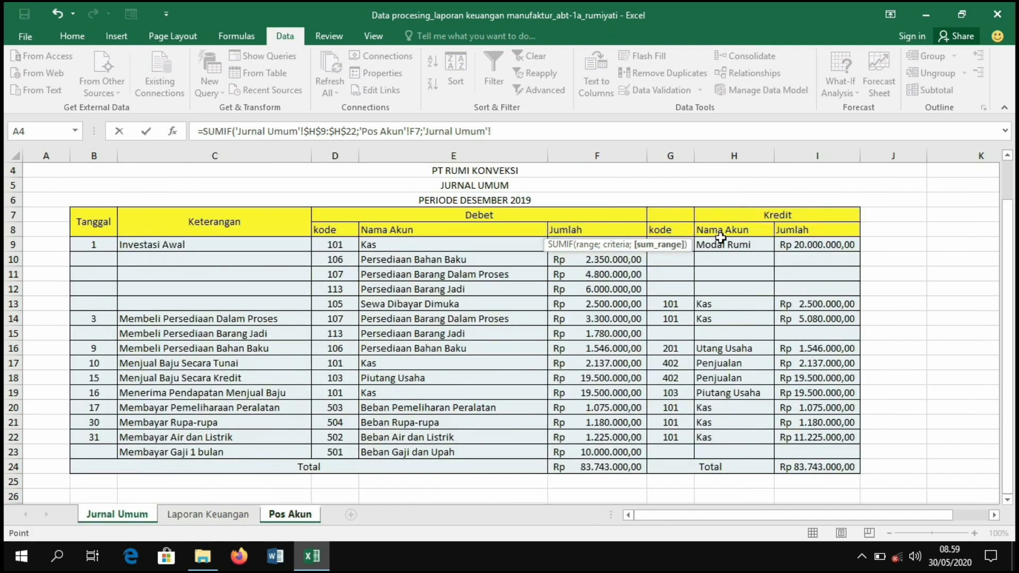
pyautogui.moveTo(809, 379); pyautogui.dragTo(811, 428)
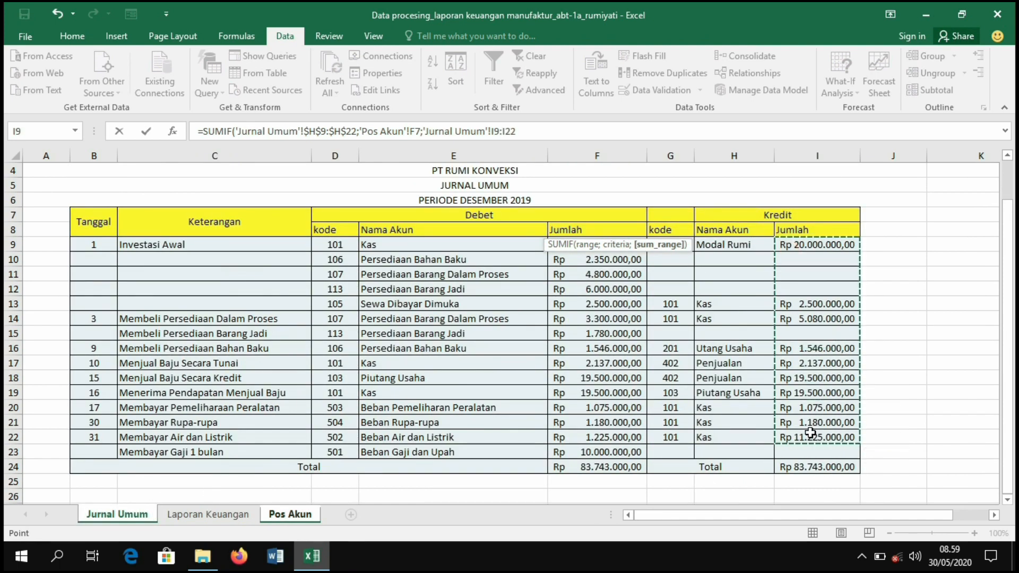
pyautogui.press('Return')
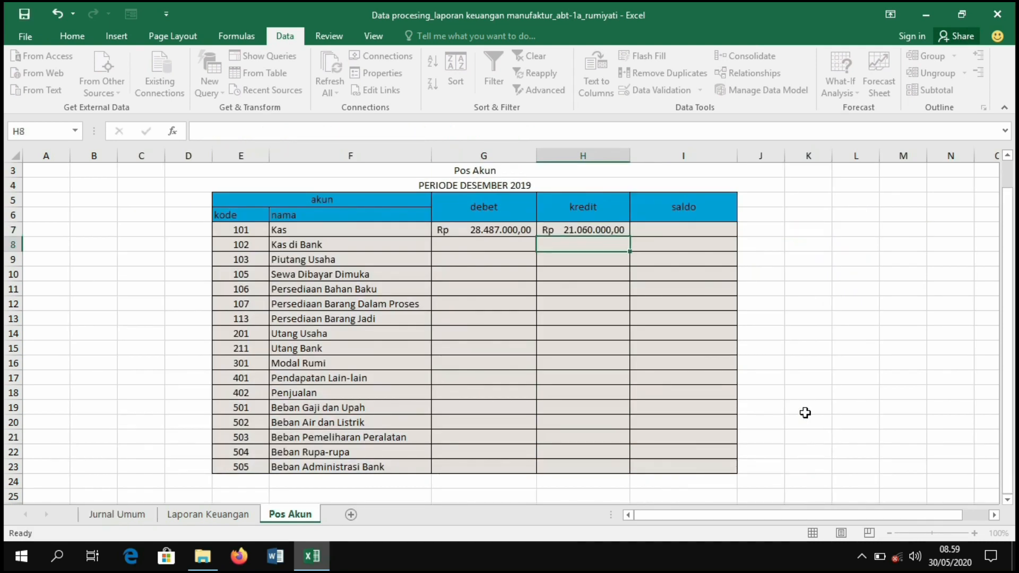
# - Enter =IF(G7>H7;G7-H7;H7-G7) as the Kas saldo in I7 so the balance is never negative
pyautogui.click(674, 234)
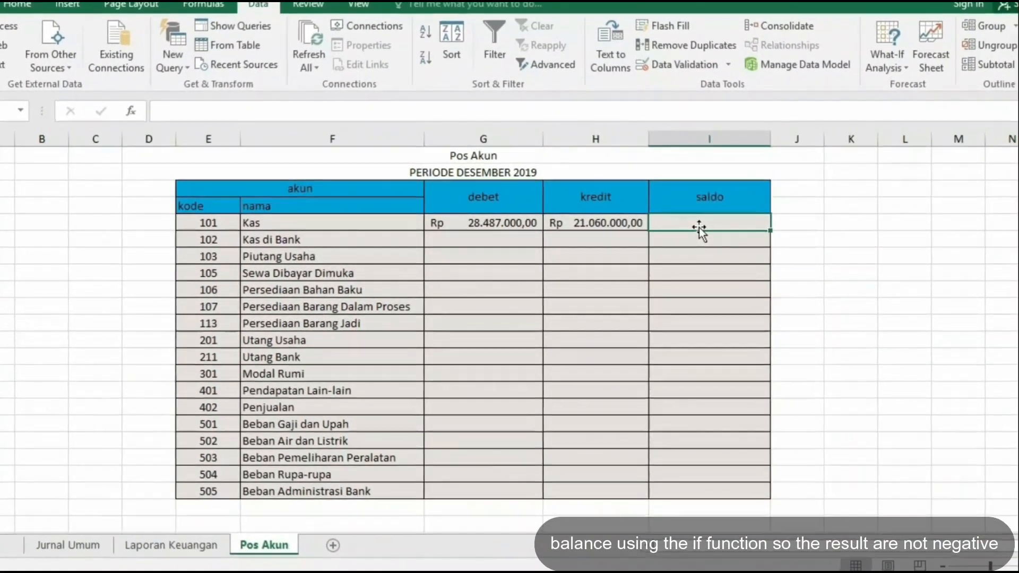
pyautogui.write('=IF(')
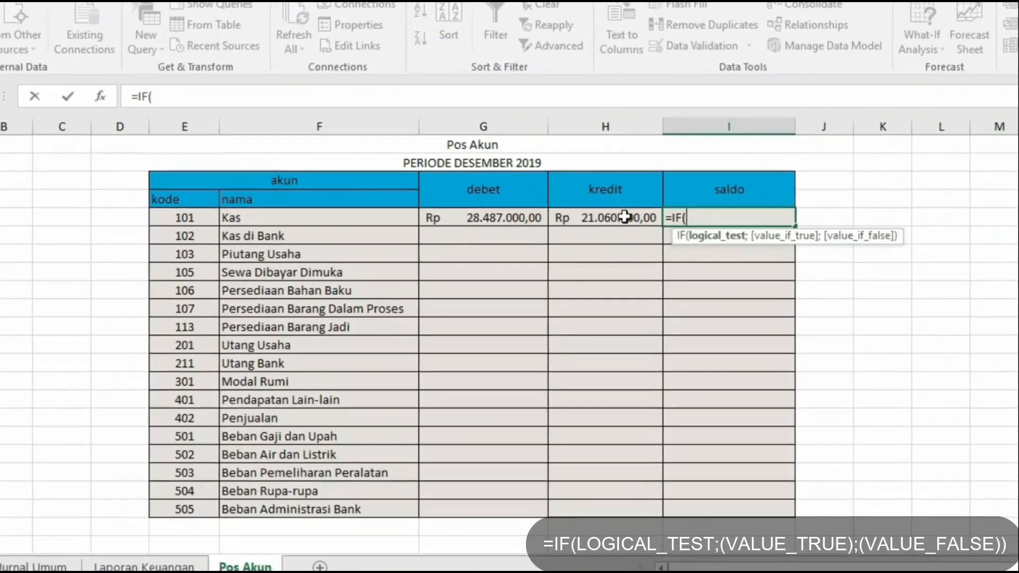
pyautogui.click(511, 221)
pyautogui.write('>')
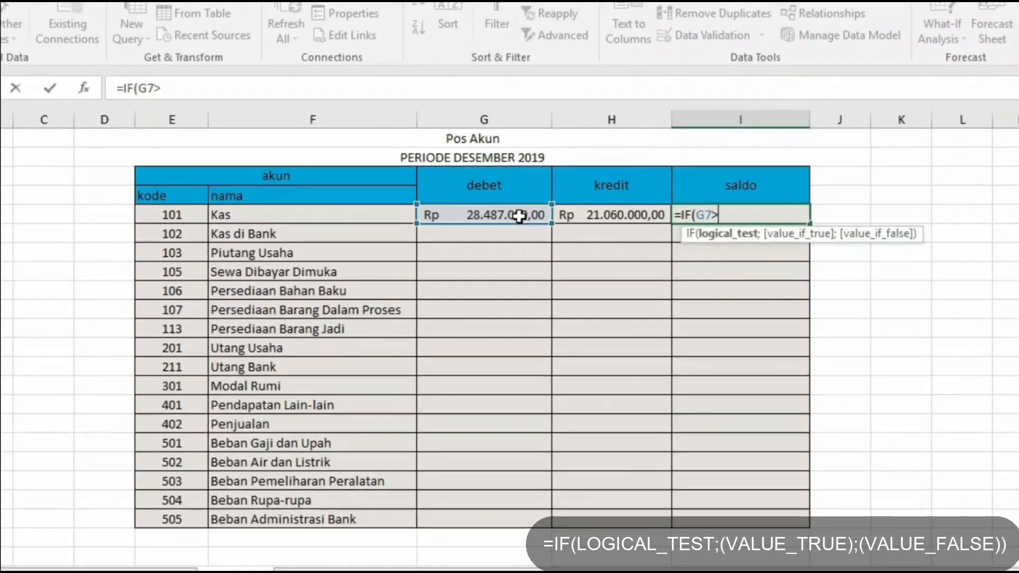
pyautogui.click(570, 215)
pyautogui.write(';')
pyautogui.click(542, 212)
pyautogui.write('-')
pyautogui.click(567, 208)
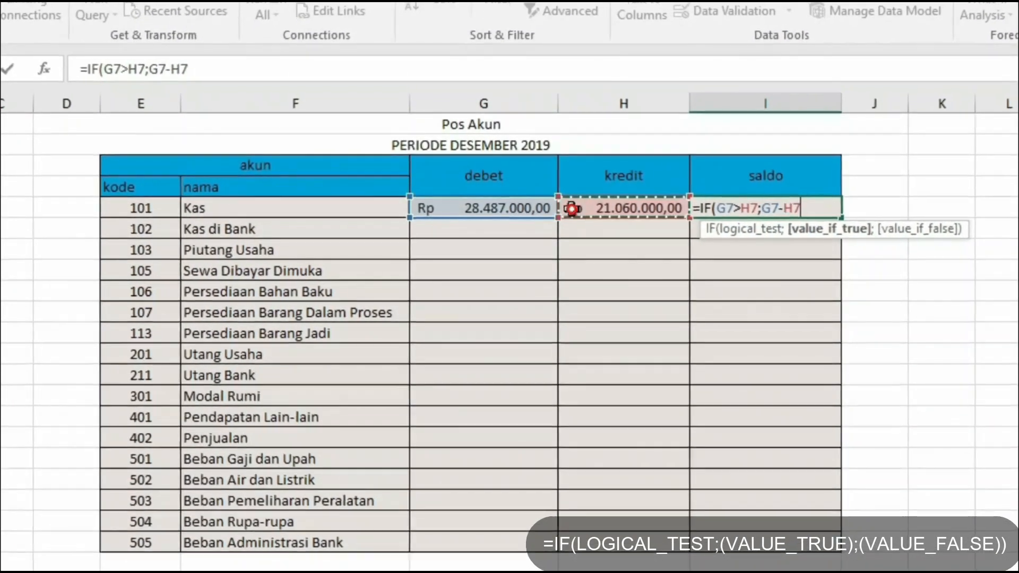
pyautogui.write(';')
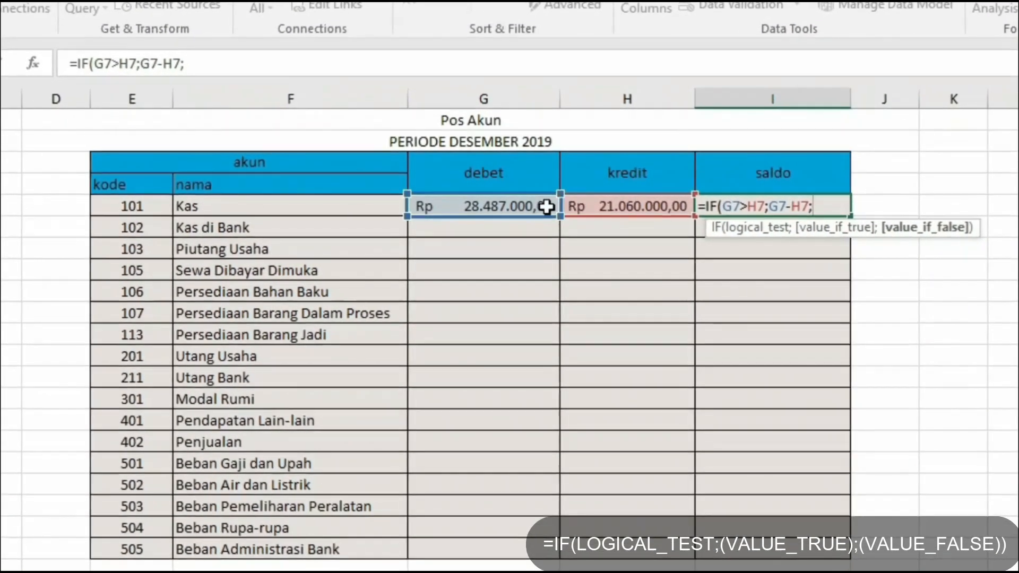
pyautogui.click(571, 206)
pyautogui.write('-')
pyautogui.click(536, 204)
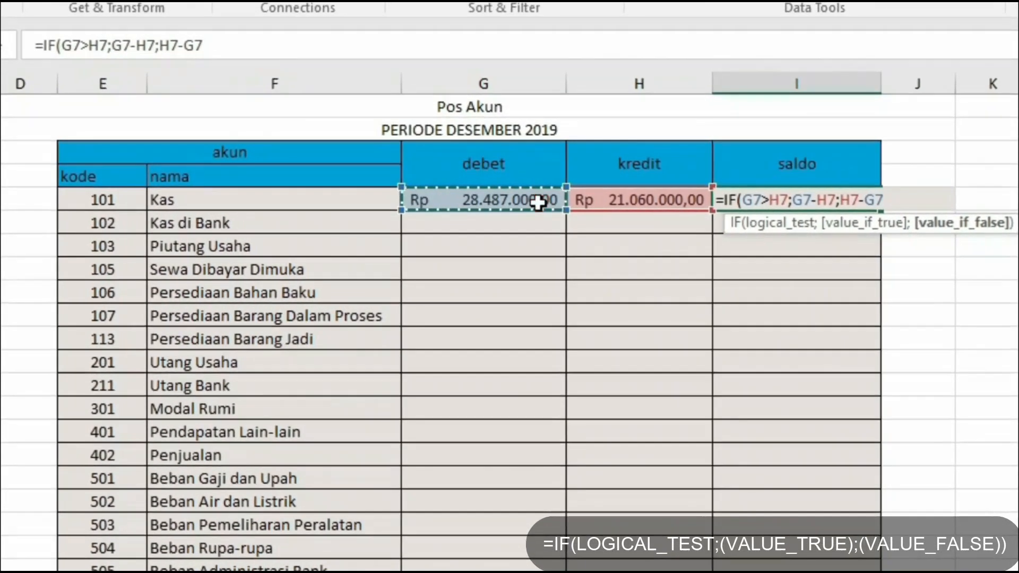
pyautogui.write(')')
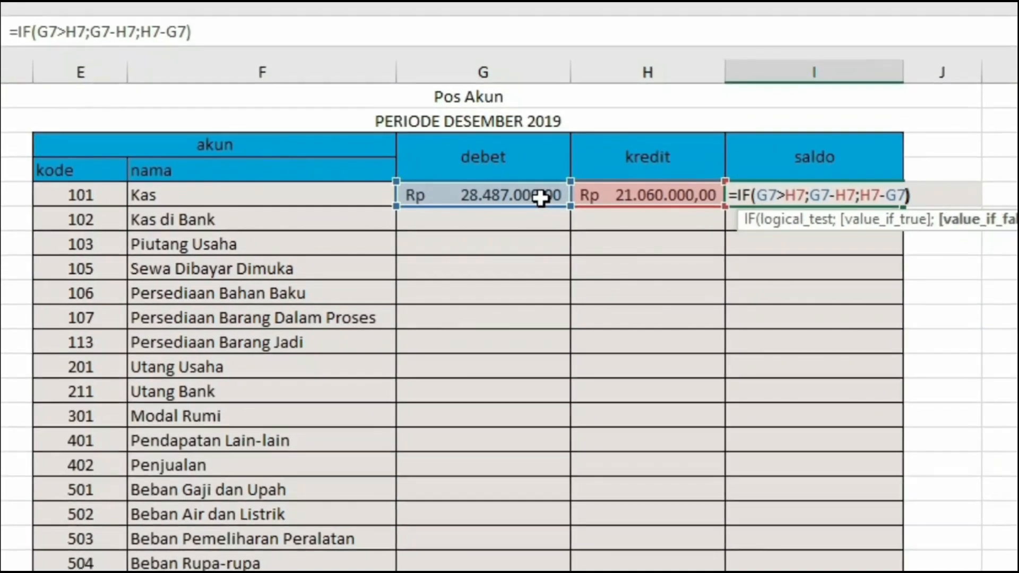
pyautogui.press('Return')
# - Fill the debet, kredit and saldo formulas from G7:I7 down through row 23 for all accounts
pyautogui.click(502, 232)
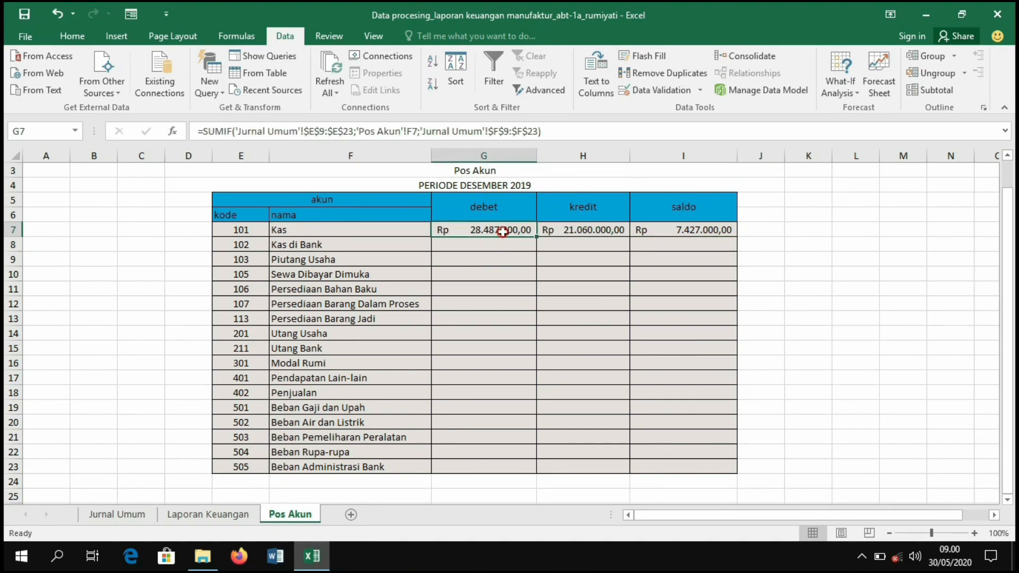
pyautogui.moveTo(529, 232); pyautogui.dragTo(640, 228)
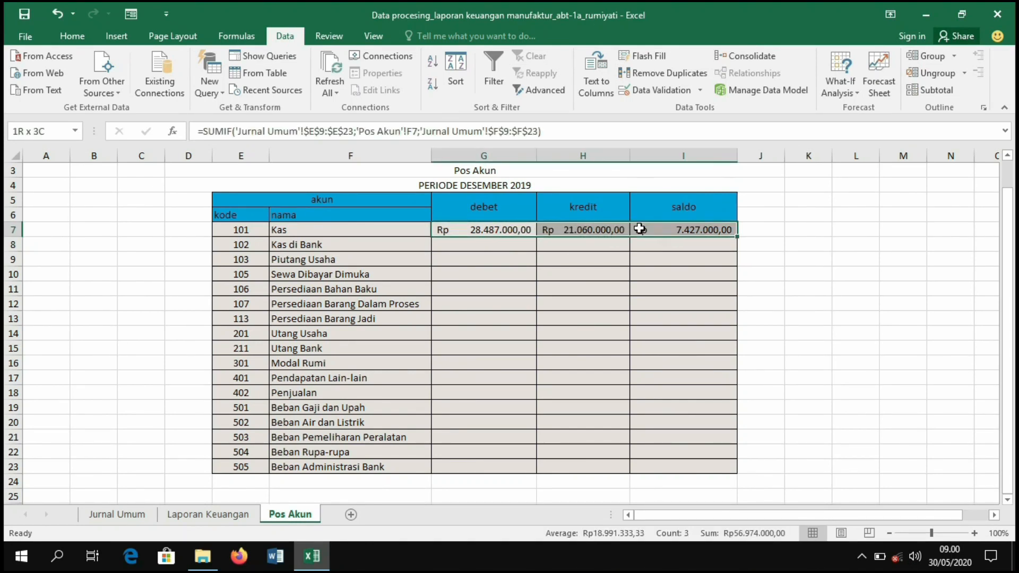
pyautogui.moveTo(727, 291); pyautogui.dragTo(703, 470)
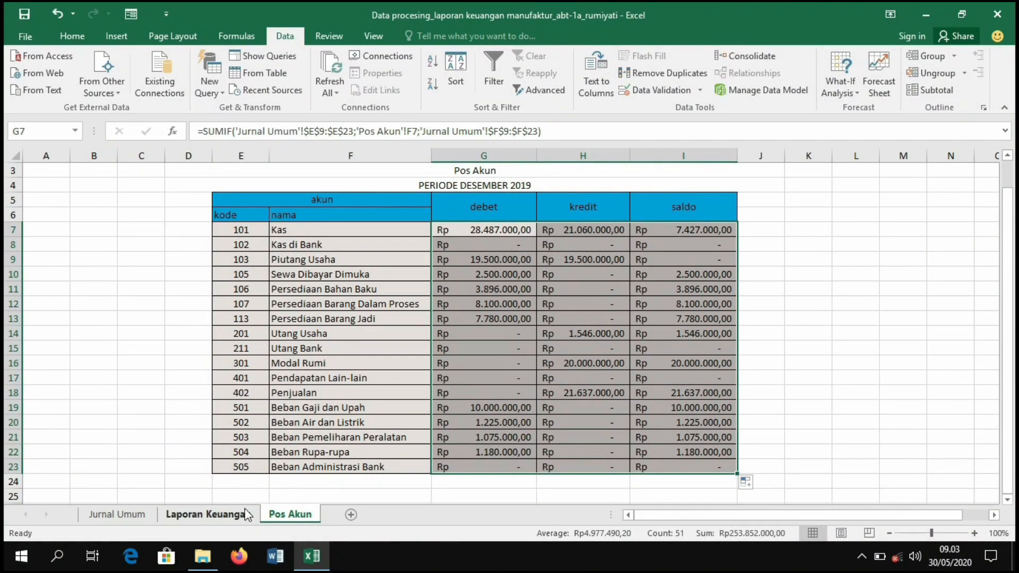
# - On Laporan Keuangan, link the Neraca Saldo's first kode Akun cell to the Kas kode 101 on Pos Akun
pyautogui.click(246, 515)
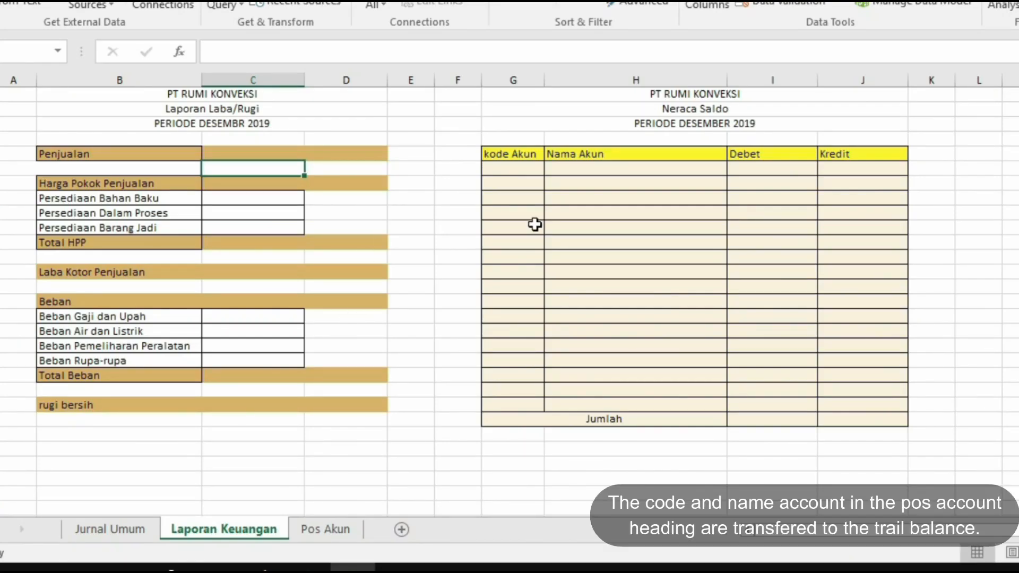
pyautogui.click(531, 172)
pyautogui.write('=')
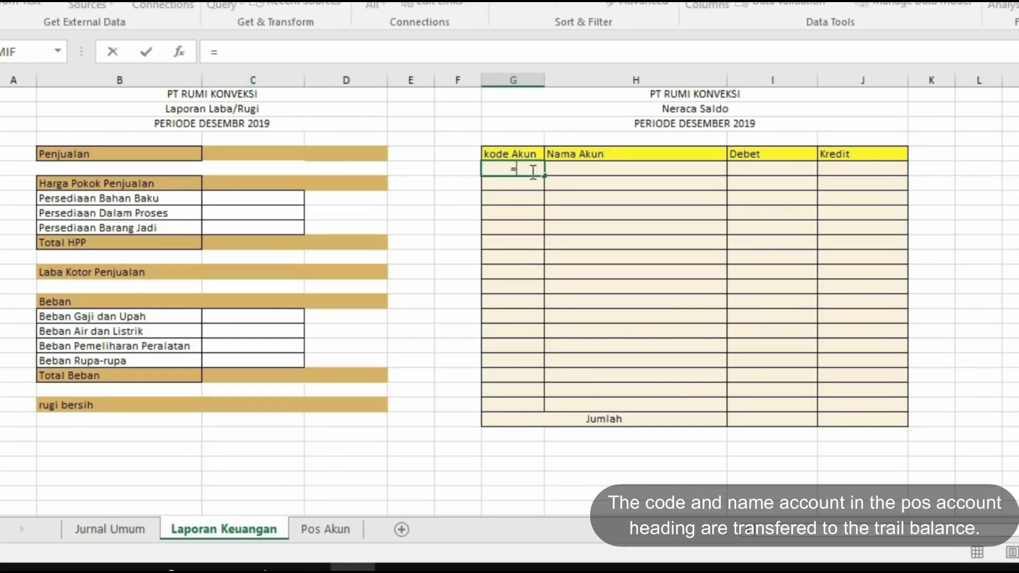
pyautogui.click(345, 529)
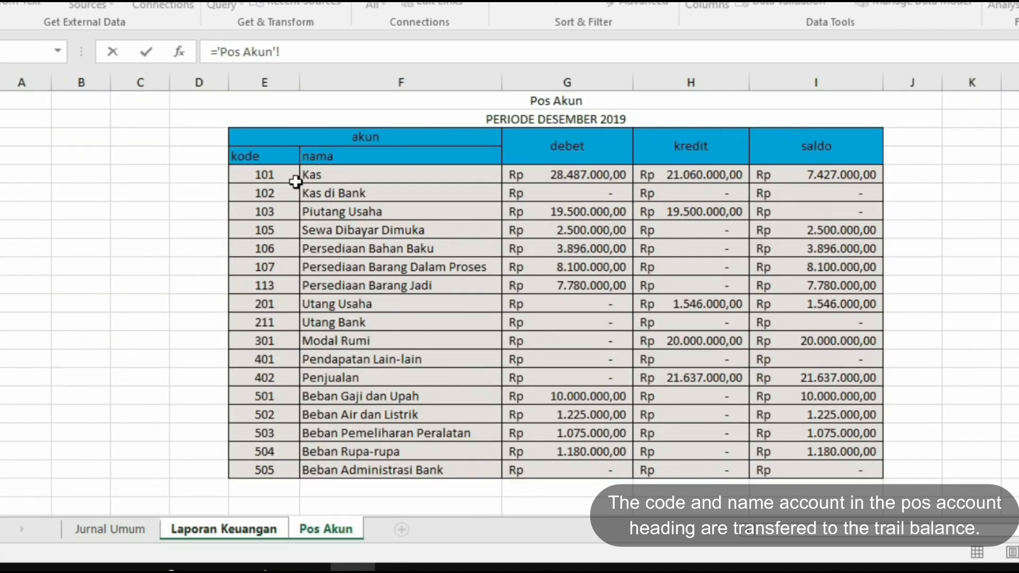
pyautogui.press('Return')
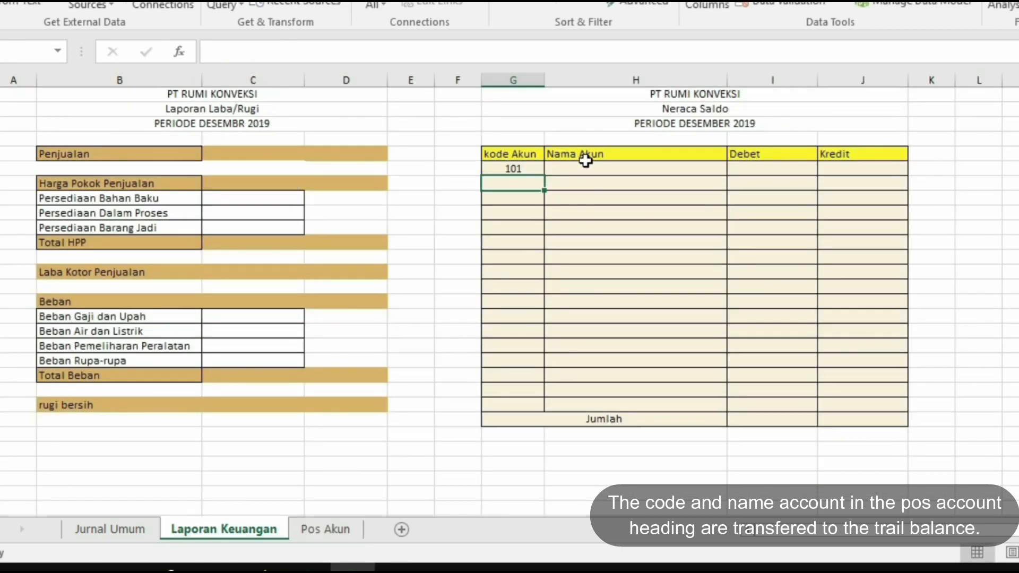
# - Link the first Nama Akun to the Kas name on Pos Akun, and fill both kode and name down through account 505
pyautogui.click(586, 168)
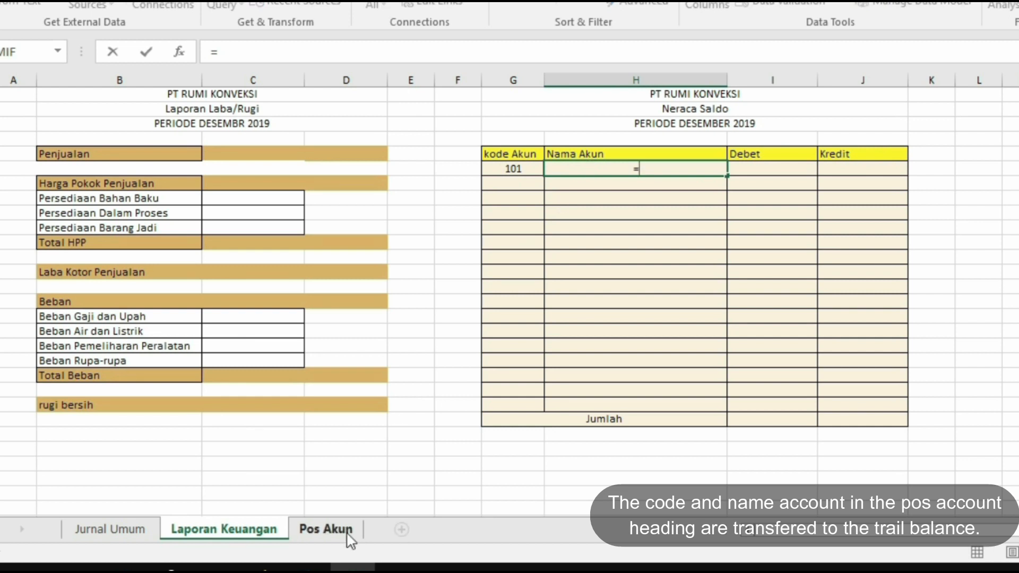
pyautogui.click(348, 533)
pyautogui.press('Return')
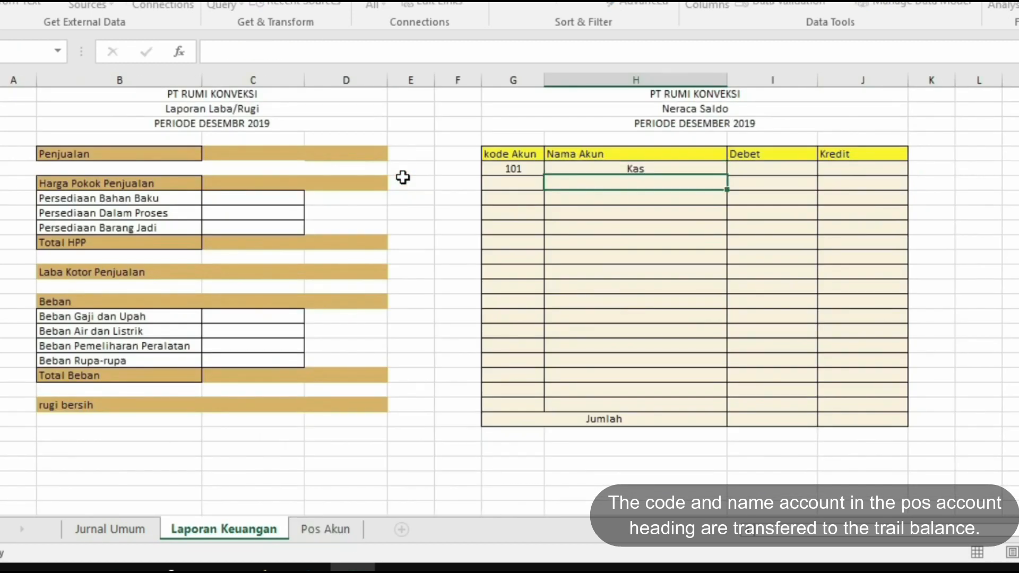
pyautogui.moveTo(518, 169); pyautogui.dragTo(576, 169)
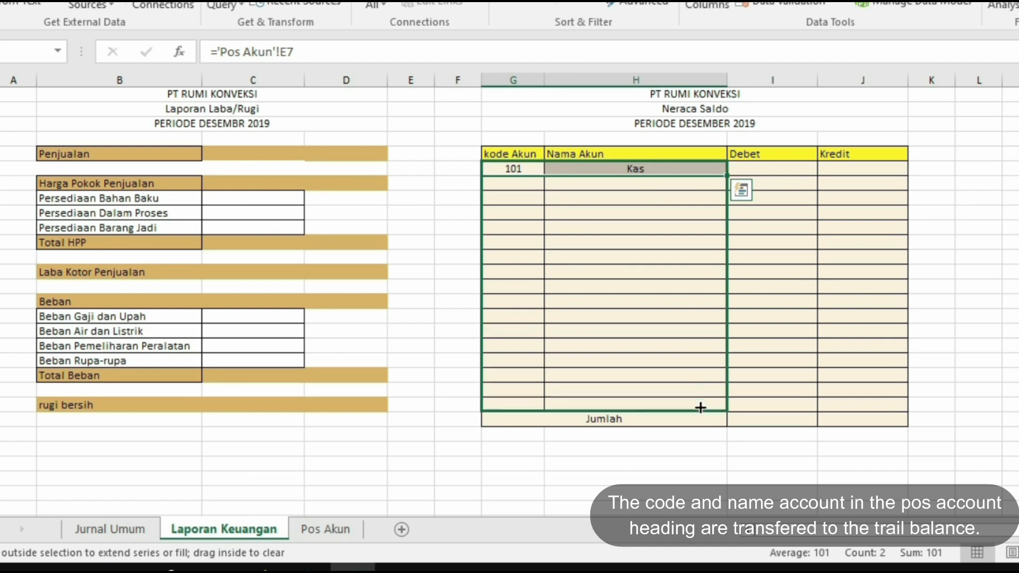
pyautogui.moveTo(701, 408); pyautogui.dragTo(700, 408)
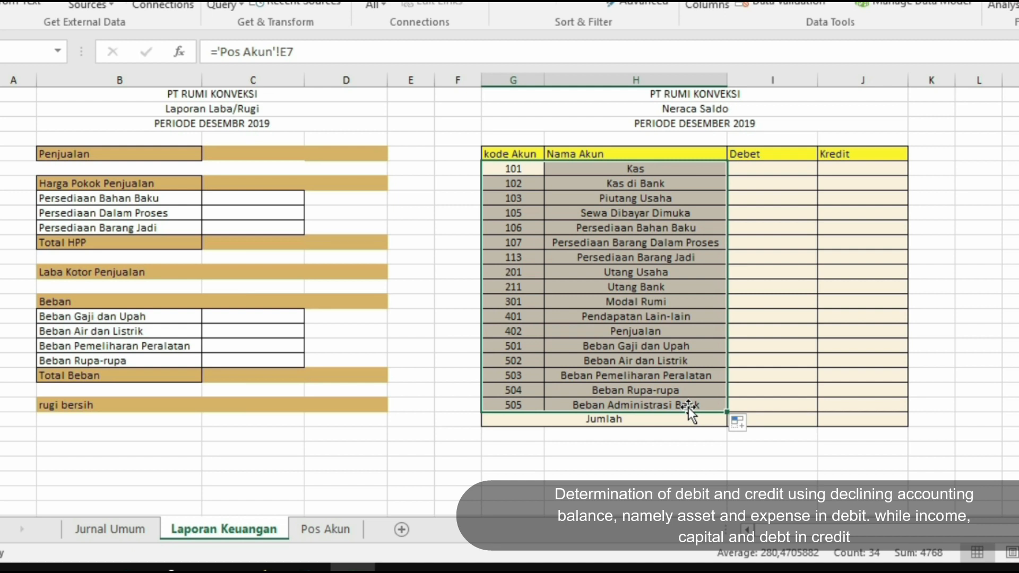
# - Link the Kas Debet to its saldo on Pos Akun and fill it down through Persediaan Barang Jadi (113)
pyautogui.click(800, 166)
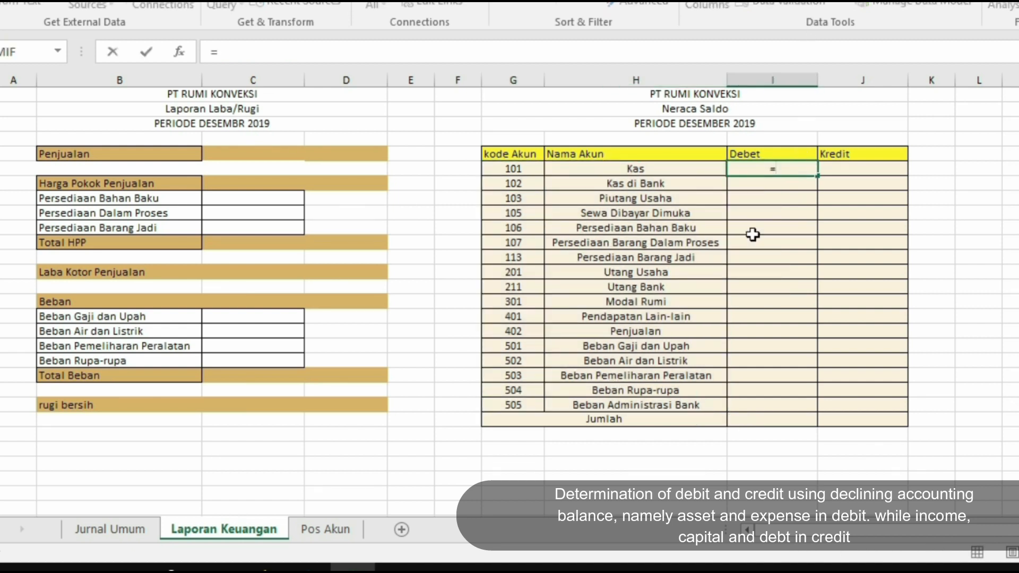
pyautogui.click(304, 530)
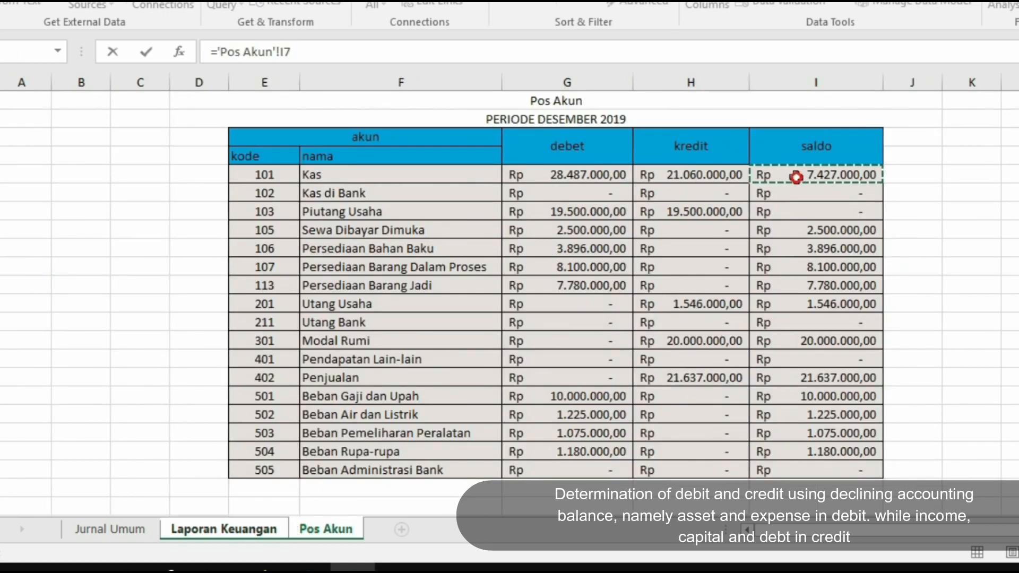
pyautogui.press('Return')
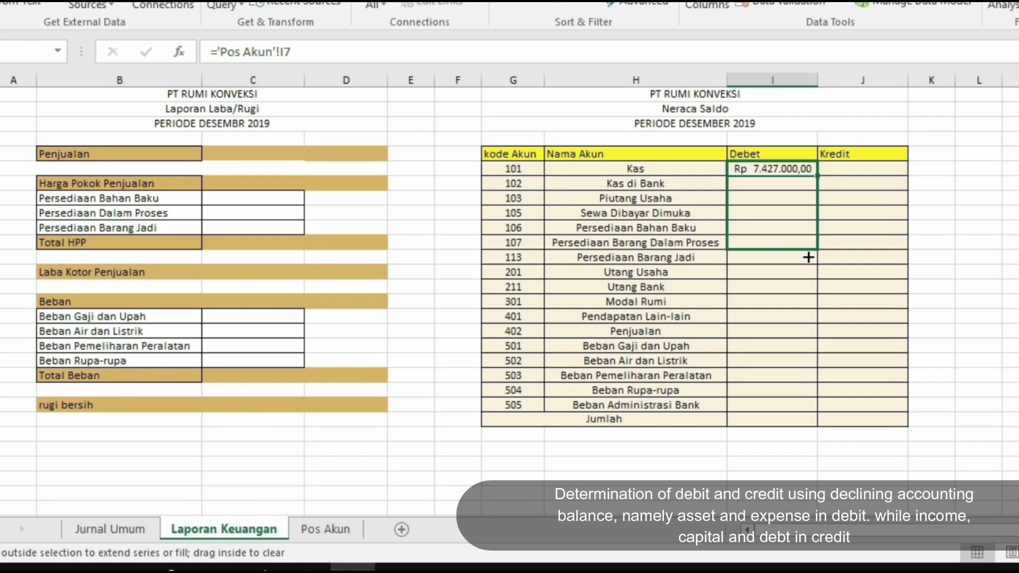
pyautogui.moveTo(808, 258); pyautogui.dragTo(809, 260)
# - Link the Utang Usaha Kredit to its saldo on Pos Akun, filling the Kredit column through Penjualan
pyautogui.click(877, 272)
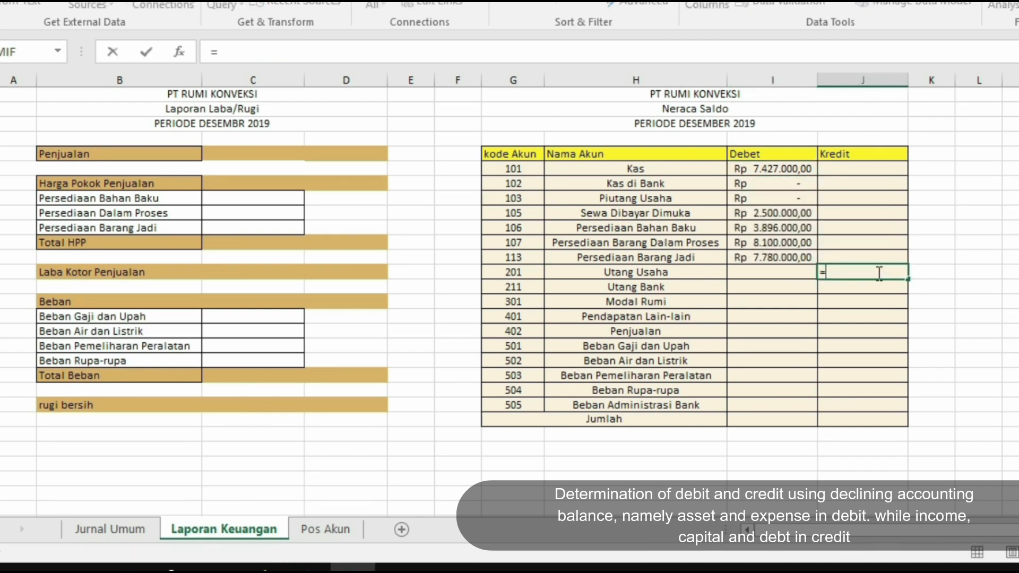
pyautogui.click(329, 529)
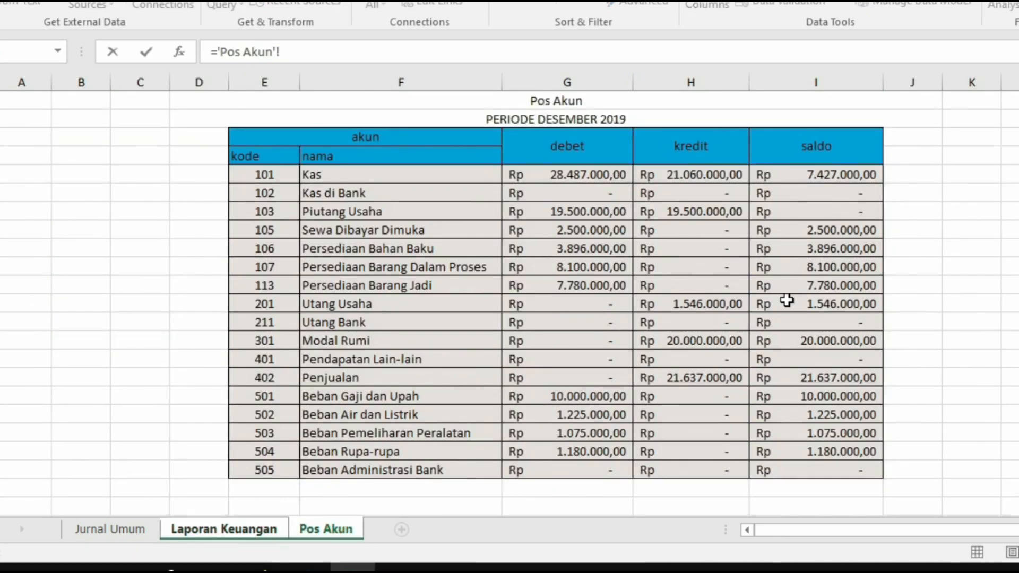
pyautogui.press('Return')
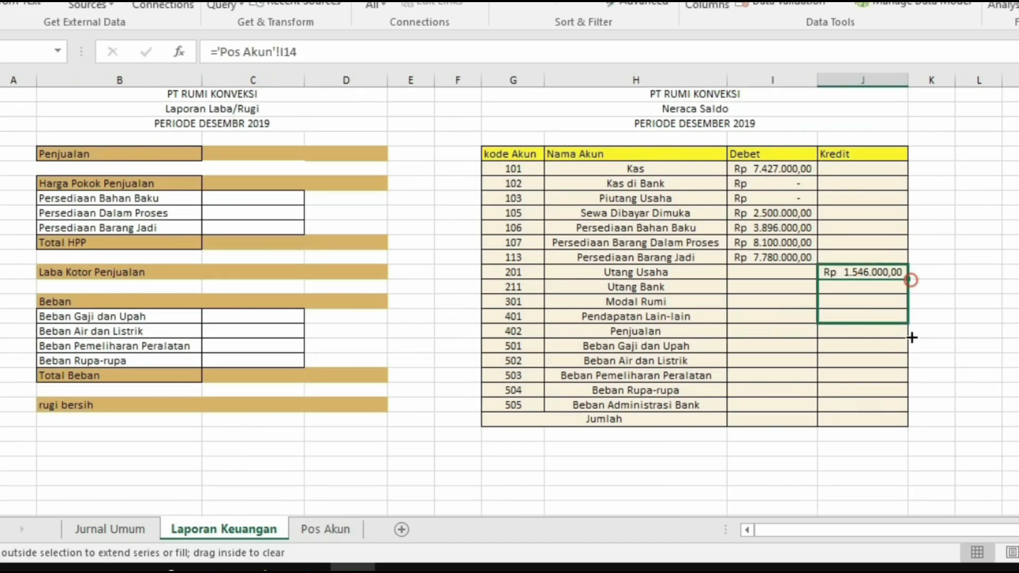
# - Link the Beban Gaji dan Upah Debet to its Pos Akun saldo and fill it down through Beban Administrasi Bank
pyautogui.click(783, 350)
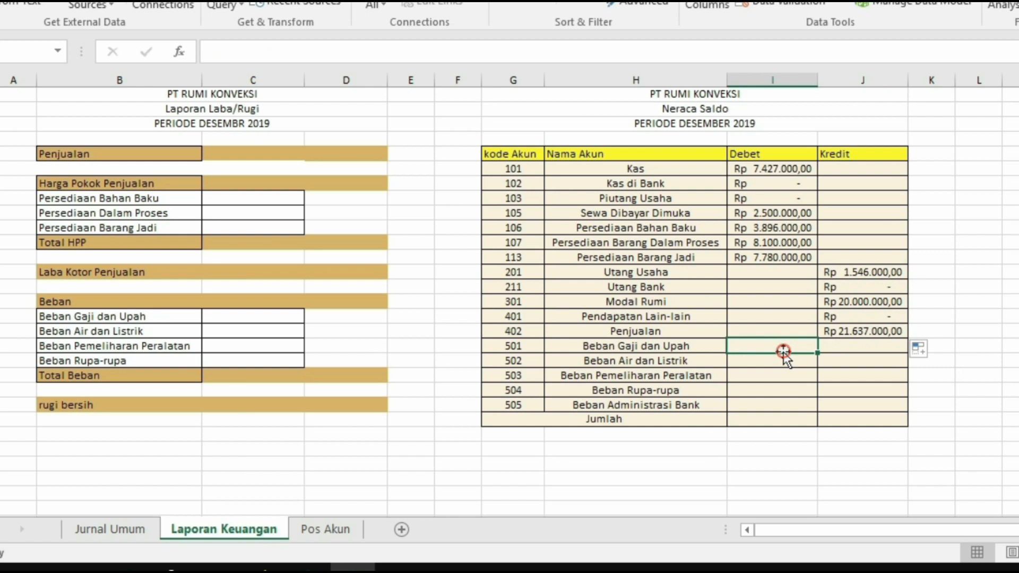
pyautogui.click(312, 540)
pyautogui.press('Return')
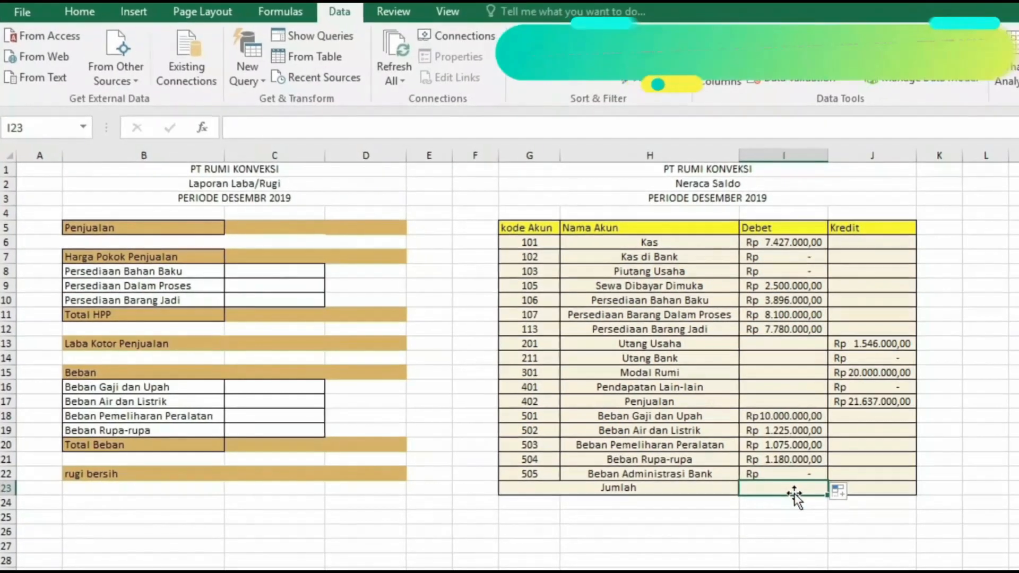
# - Total the Debet column with =SUM(I6:I22) and the Kredit column with =SUM(J6:J22) in the Jumlah row
pyautogui.write('=SUM(I6:I7')
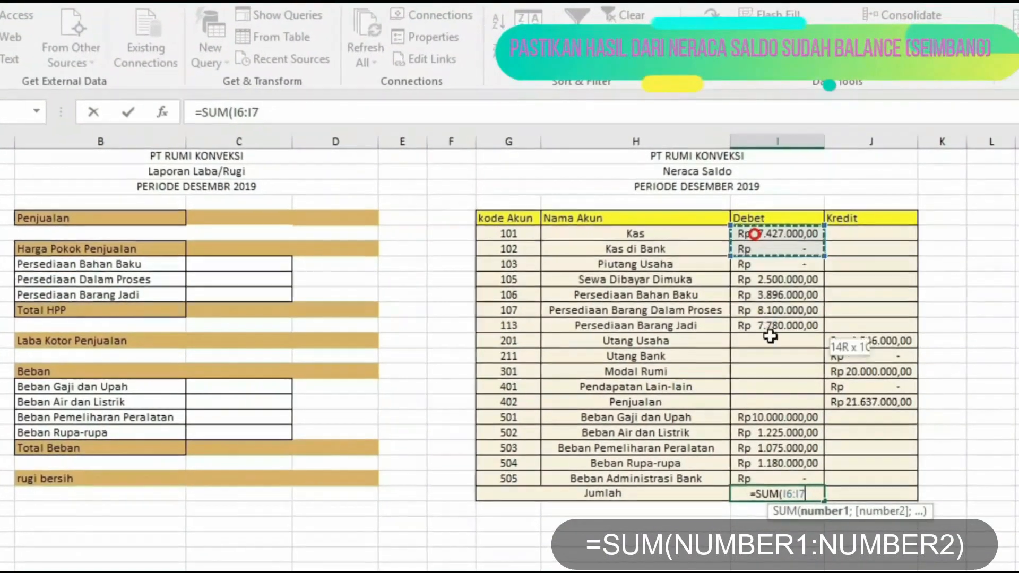
pyautogui.moveTo(770, 336); pyautogui.dragTo(788, 463)
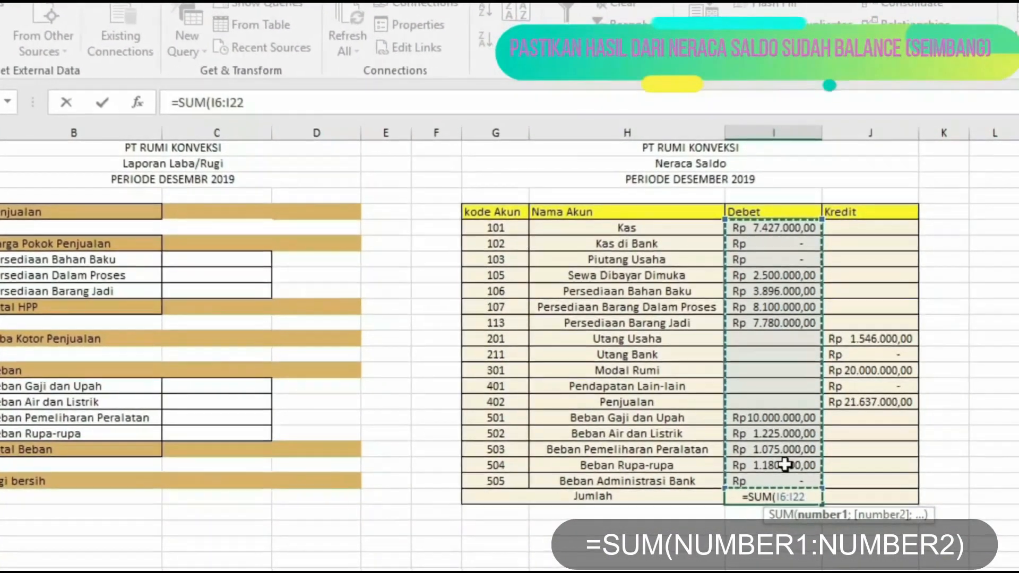
pyautogui.press('Return')
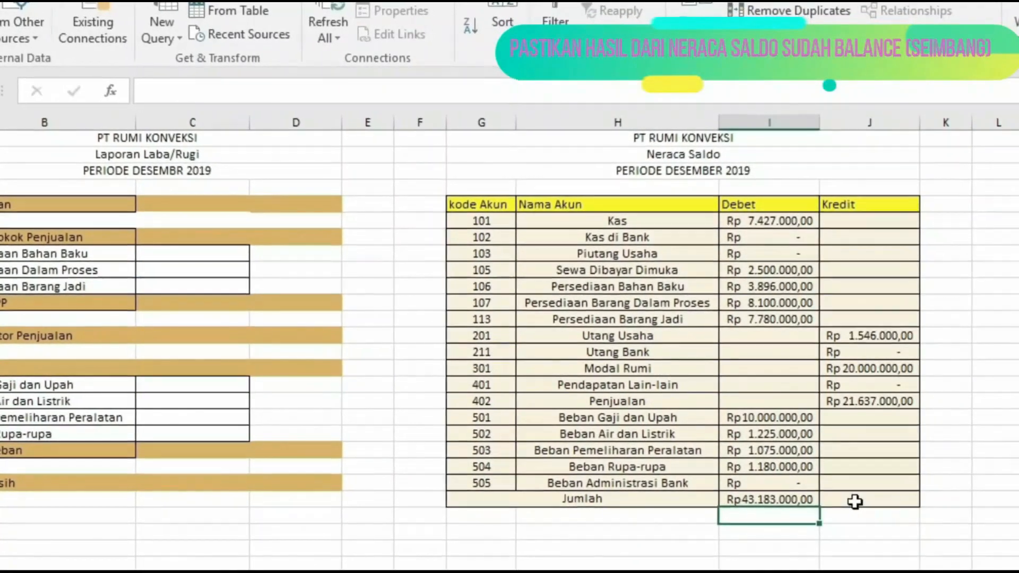
pyautogui.click(854, 501)
pyautogui.write('=SUM')
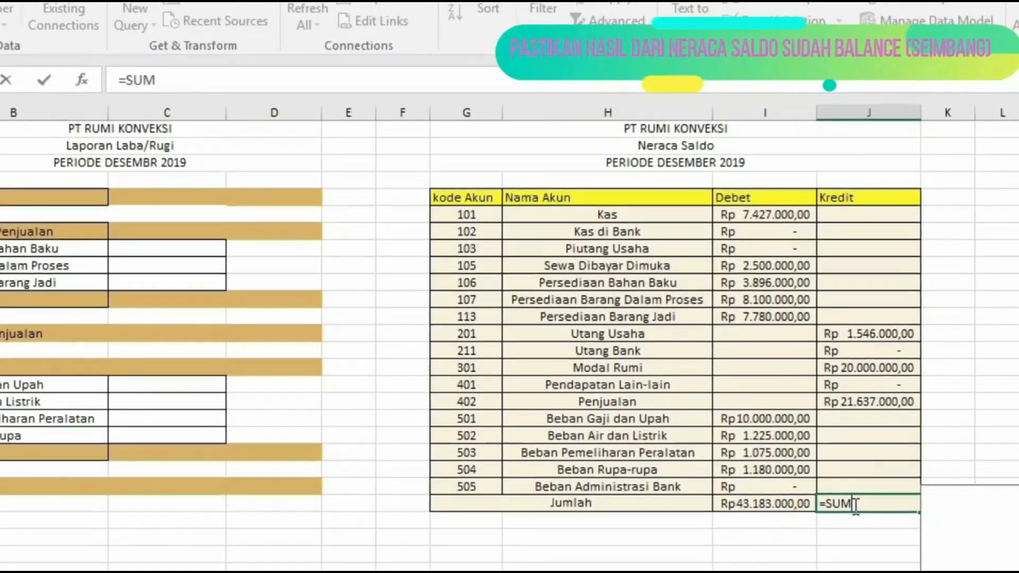
pyautogui.write('(')
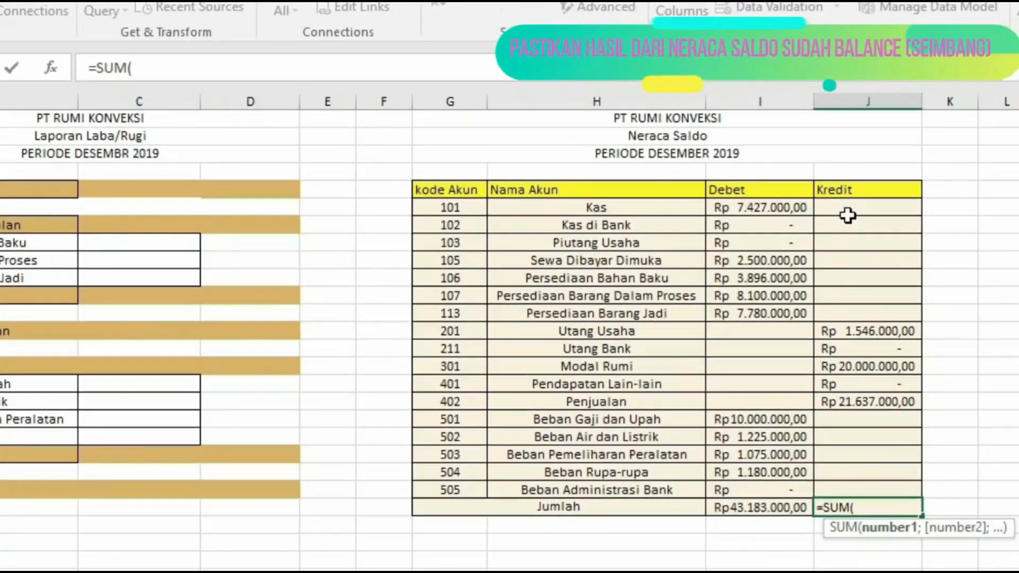
pyautogui.moveTo(847, 215); pyautogui.dragTo(856, 490)
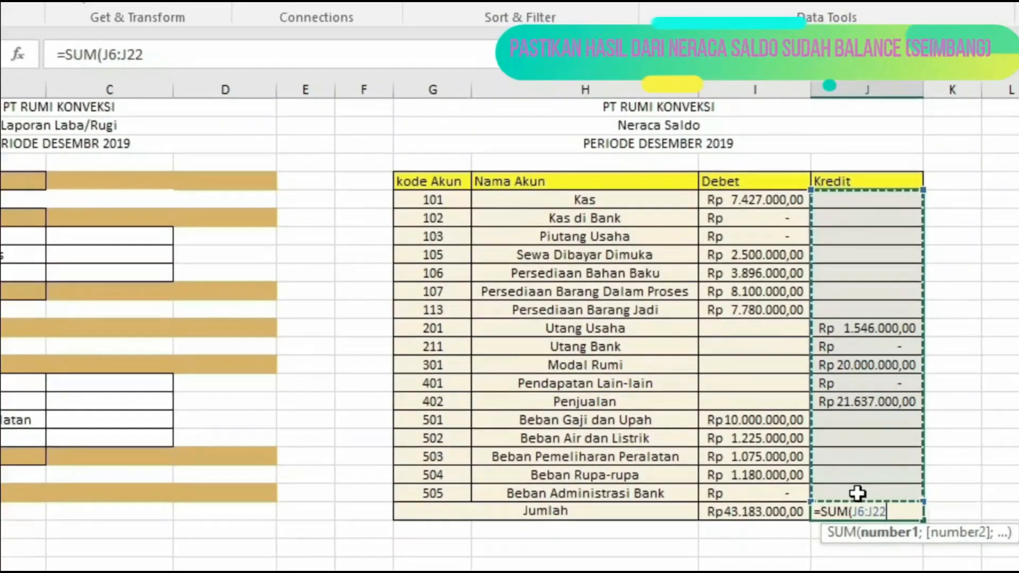
pyautogui.write(')')
pyautogui.press('Return')
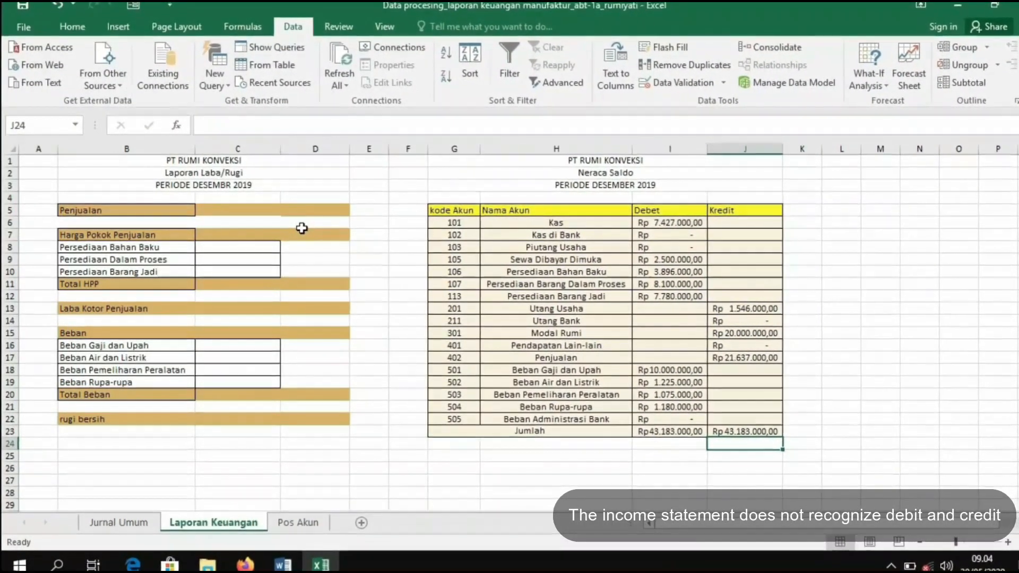
# - In the Laba/Rugi report, set Penjualan to =J17, the trial balance's Penjualan kredit
pyautogui.click(297, 209)
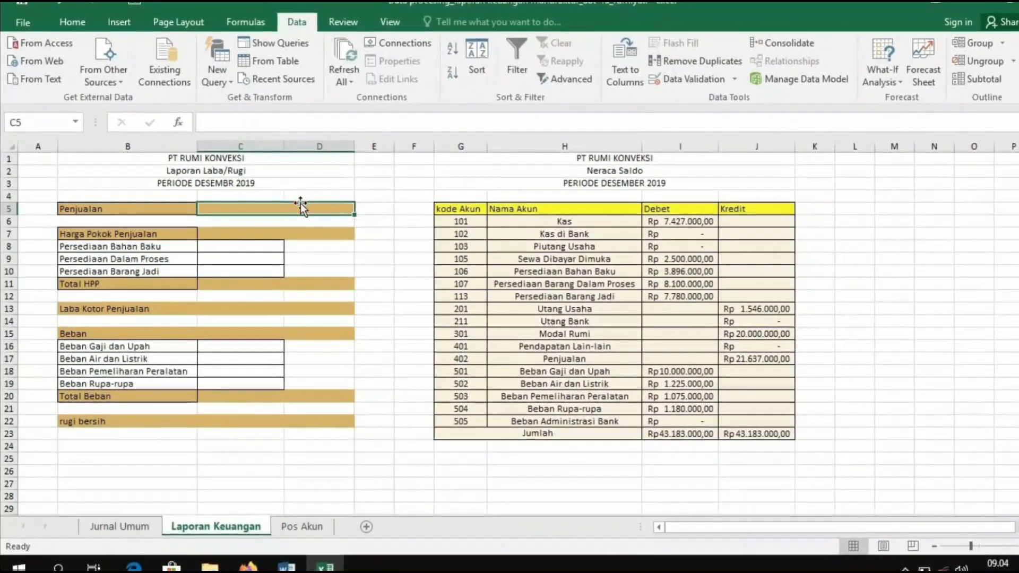
pyautogui.write('=')
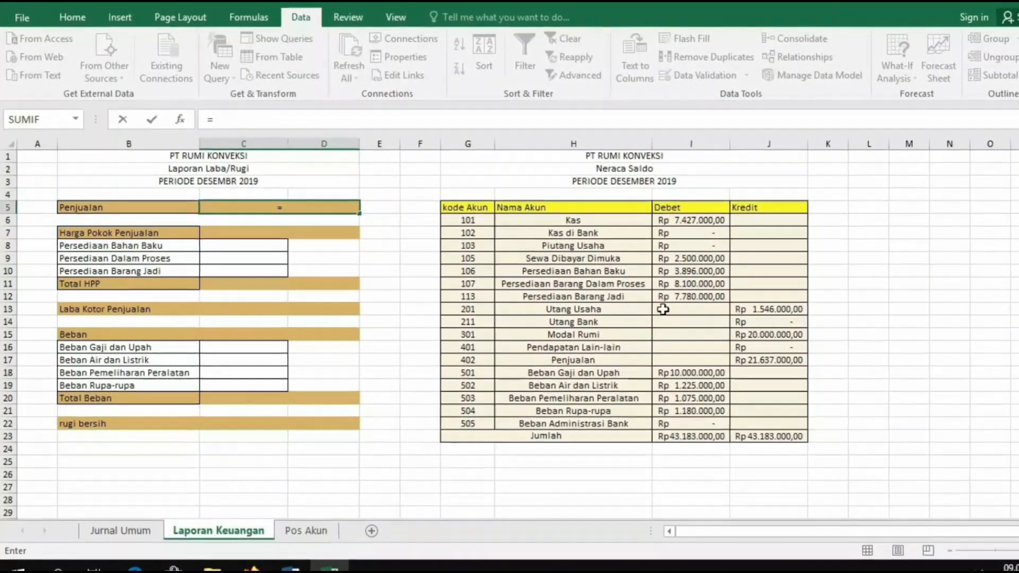
pyautogui.click(772, 359)
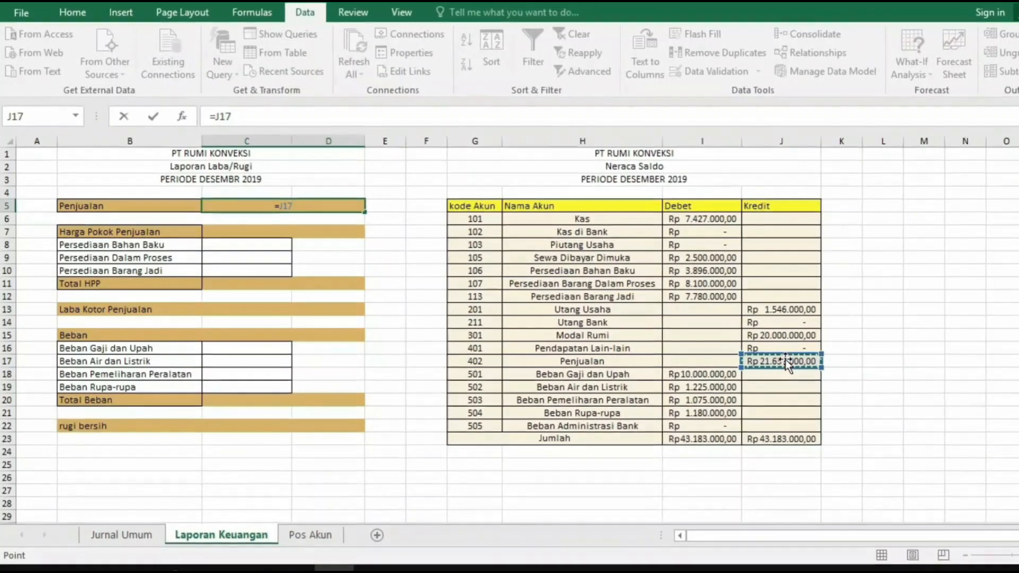
pyautogui.press('Return')
# - Link the three Persediaan rows under Harga Pokok Penjualan to their trial balance debet values I10, I11 and I12
pyautogui.click(282, 248)
pyautogui.write('=')
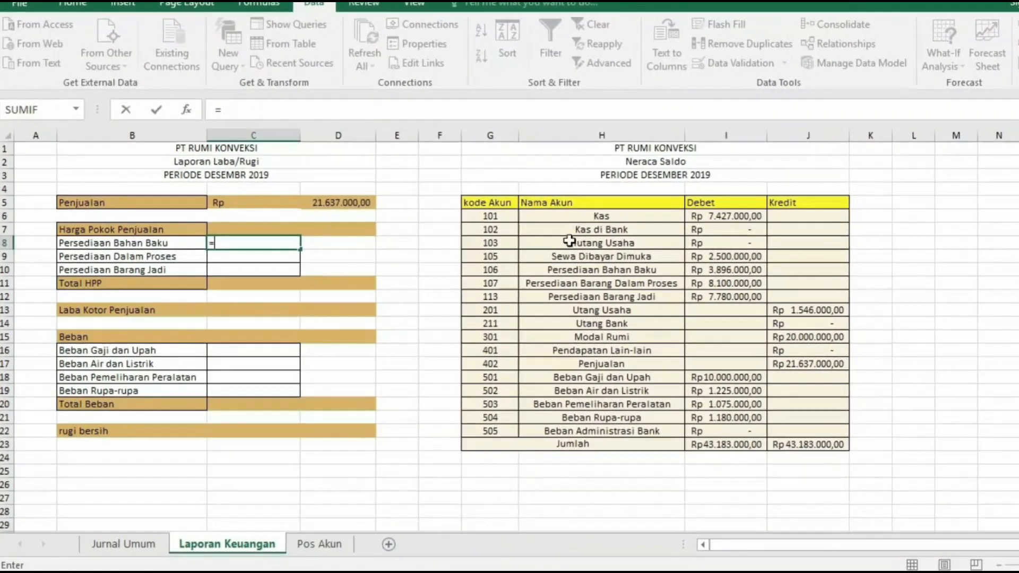
pyautogui.click(704, 269)
pyautogui.press('Return')
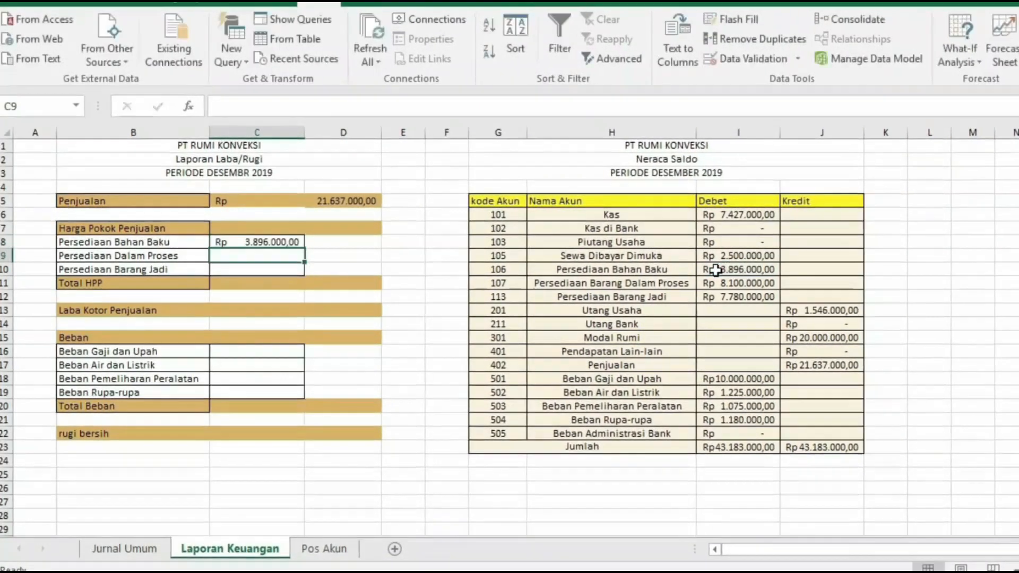
pyautogui.write('=')
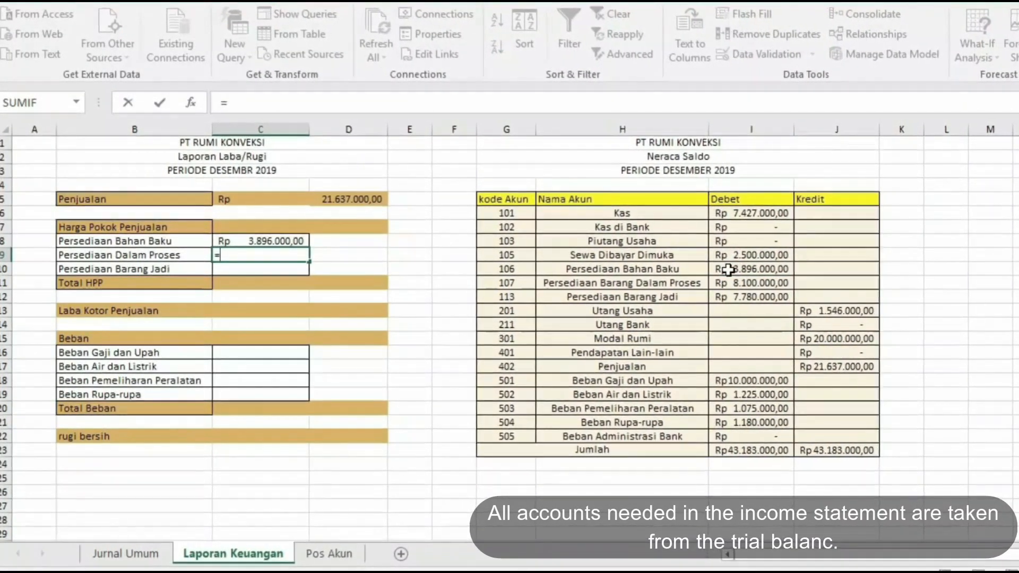
pyautogui.click(742, 282)
pyautogui.press('Return')
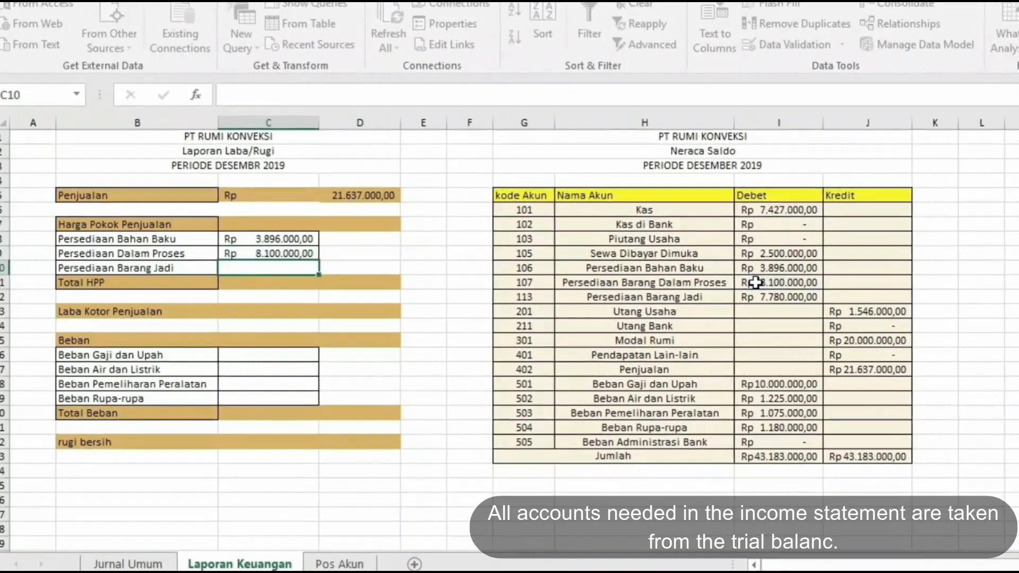
pyautogui.write('=')
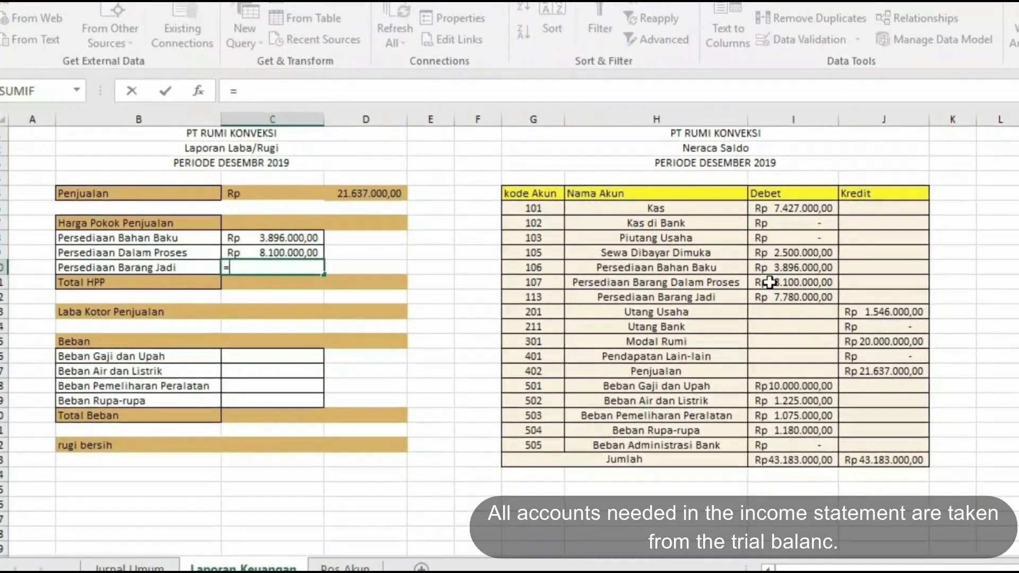
pyautogui.click(770, 297)
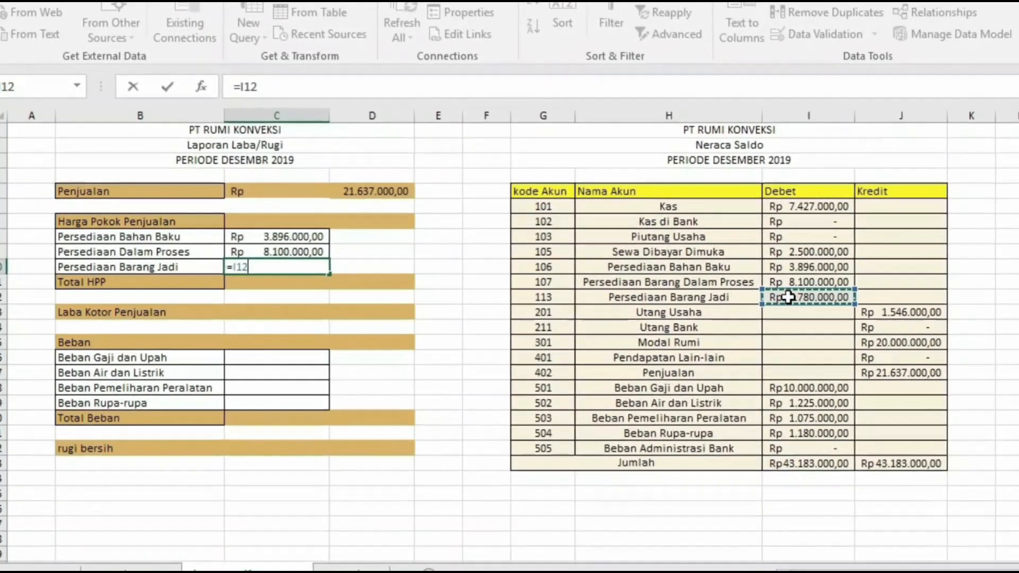
pyautogui.press('Return')
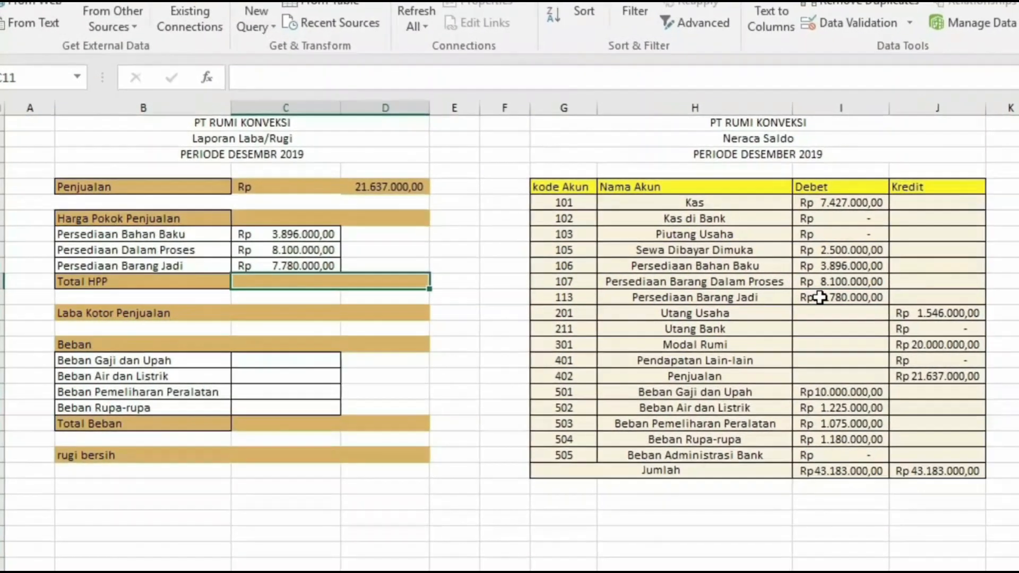
# - Compute Total HPP as =C8+C9-C10 from the three Persediaan amounts
pyautogui.write('=')
pyautogui.click(261, 230)
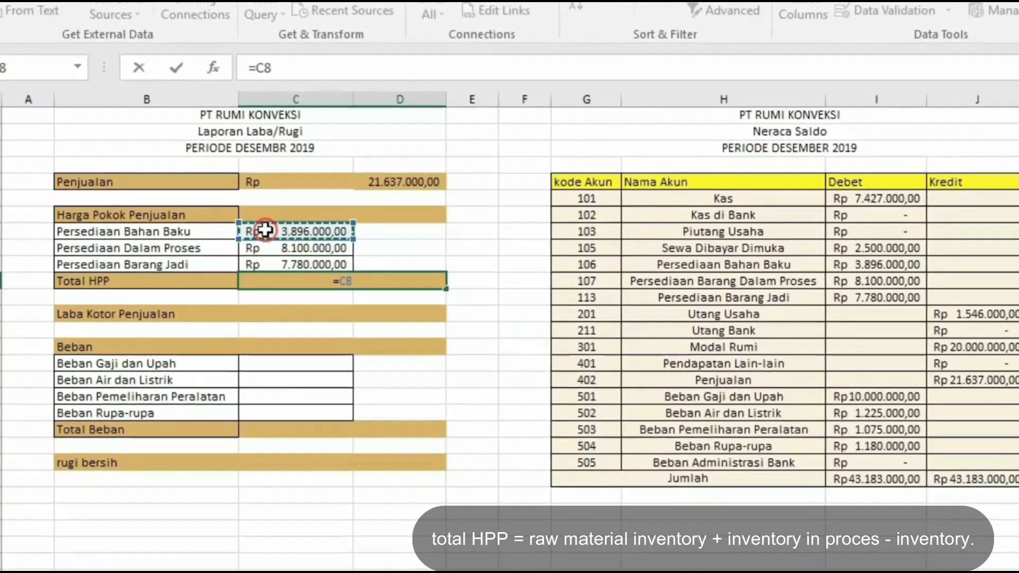
pyautogui.write('+')
pyautogui.click(261, 246)
pyautogui.write('-')
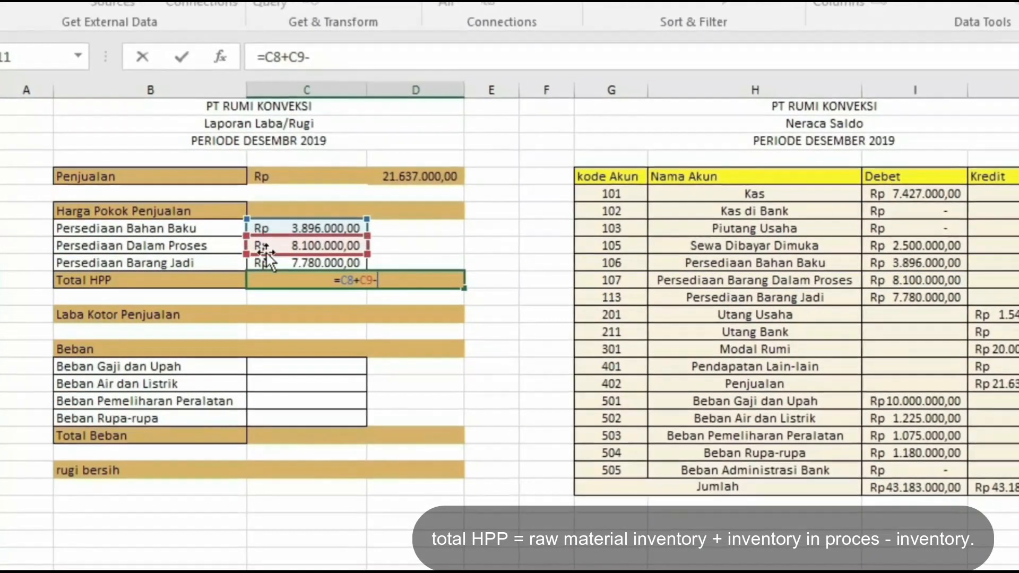
pyautogui.click(285, 261)
pyautogui.press('Return')
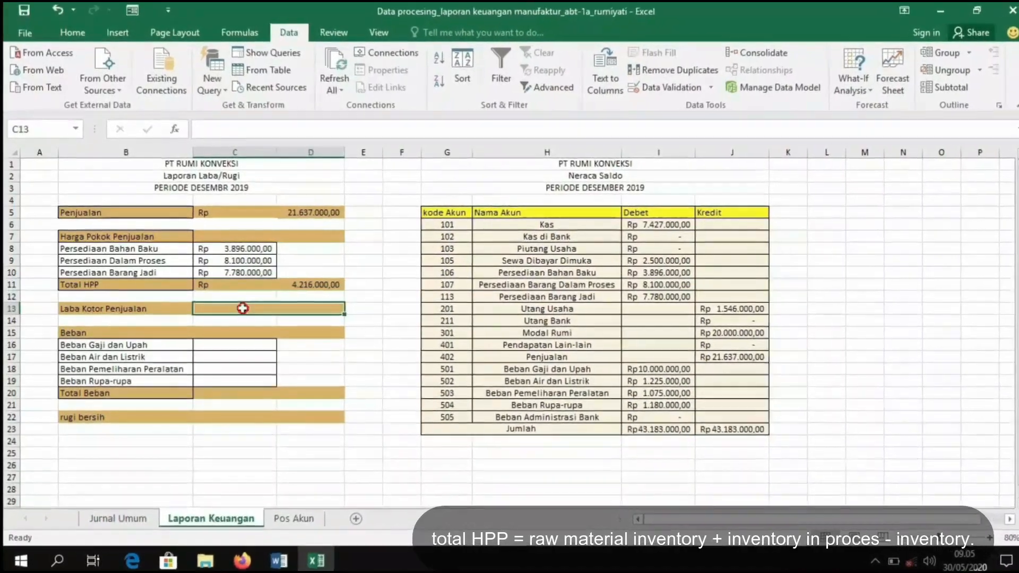
# - Enter Laba Kotor Penjualan as =IF(C5>C11;C5-C11;C11-C5) so the gross profit is never negative
pyautogui.click(323, 315)
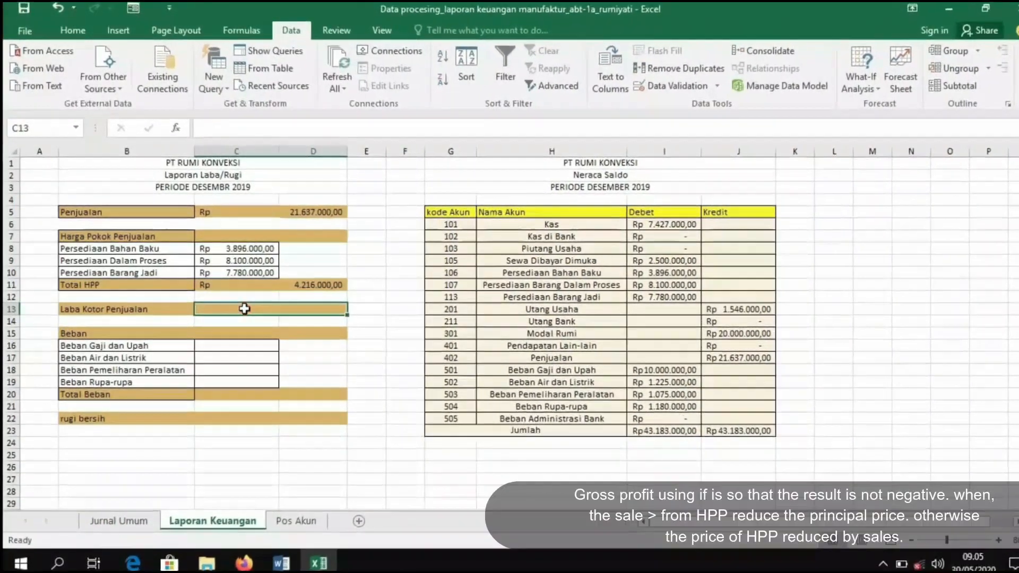
pyautogui.write('=IF(')
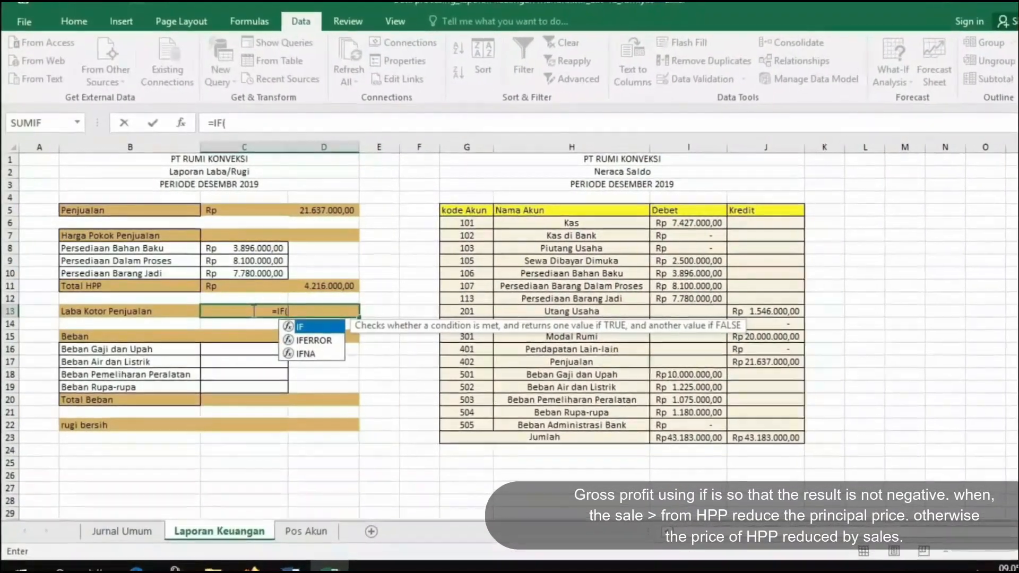
pyautogui.click(243, 209)
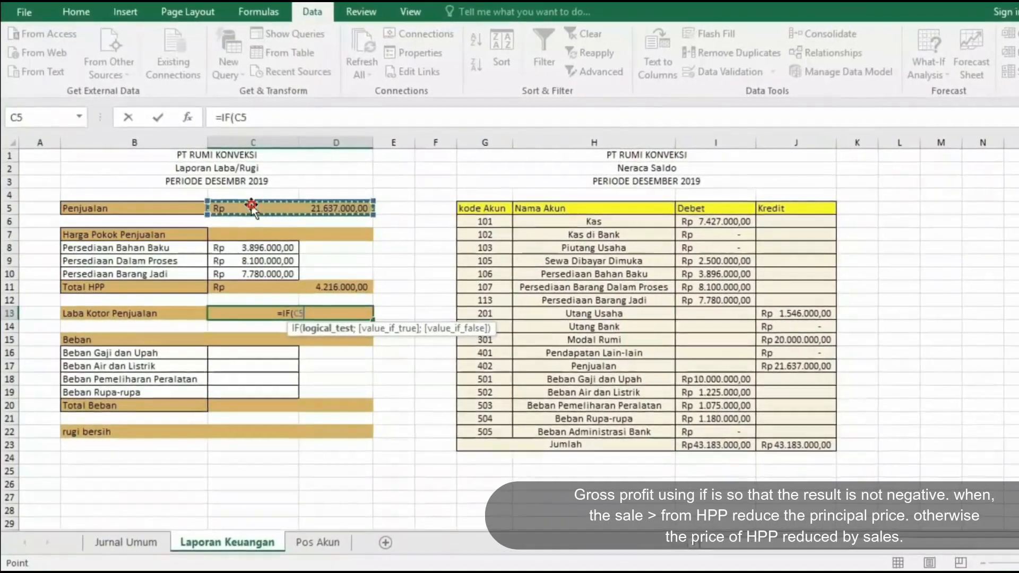
pyautogui.write('>')
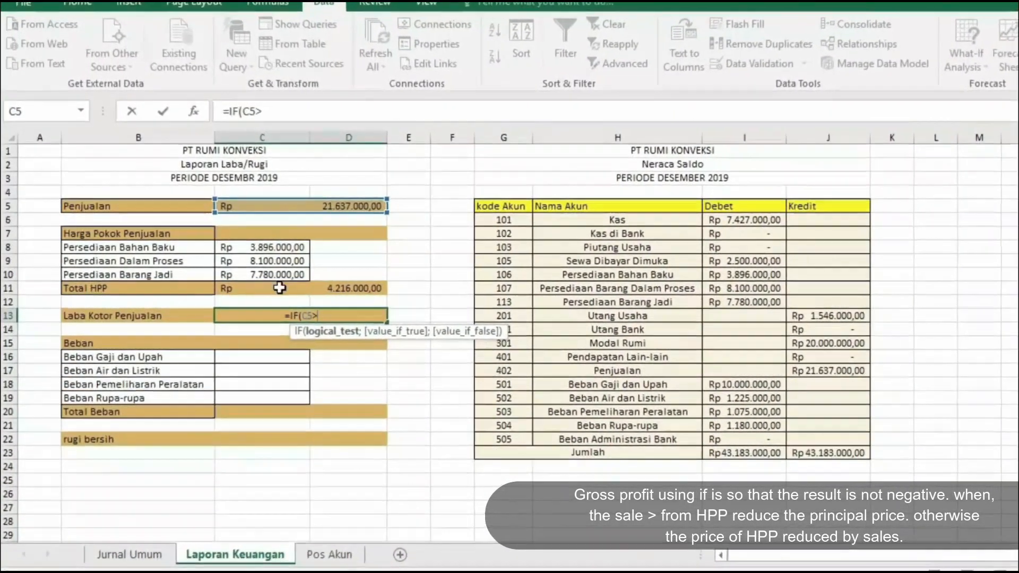
pyautogui.click(279, 288)
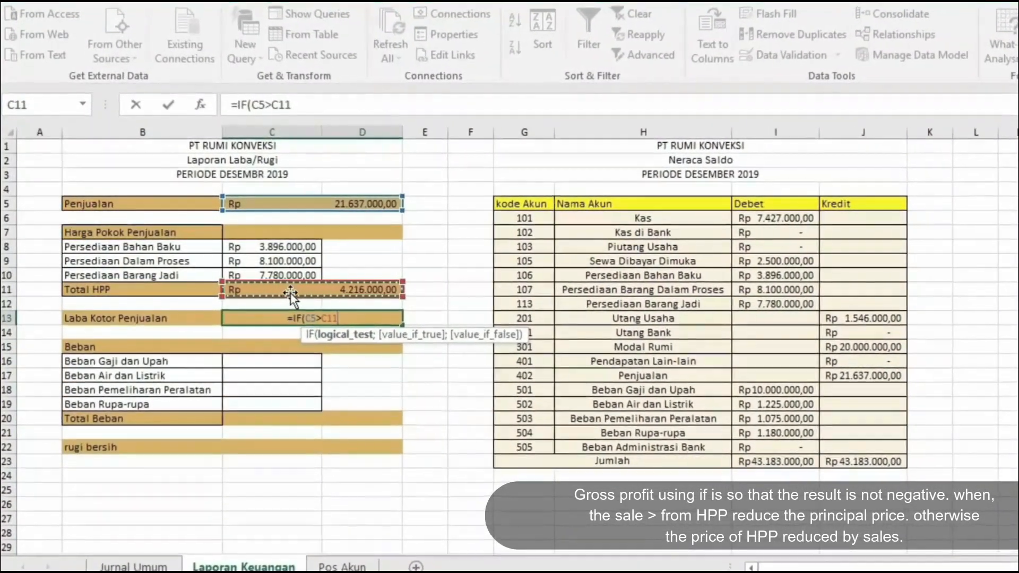
pyautogui.write(';')
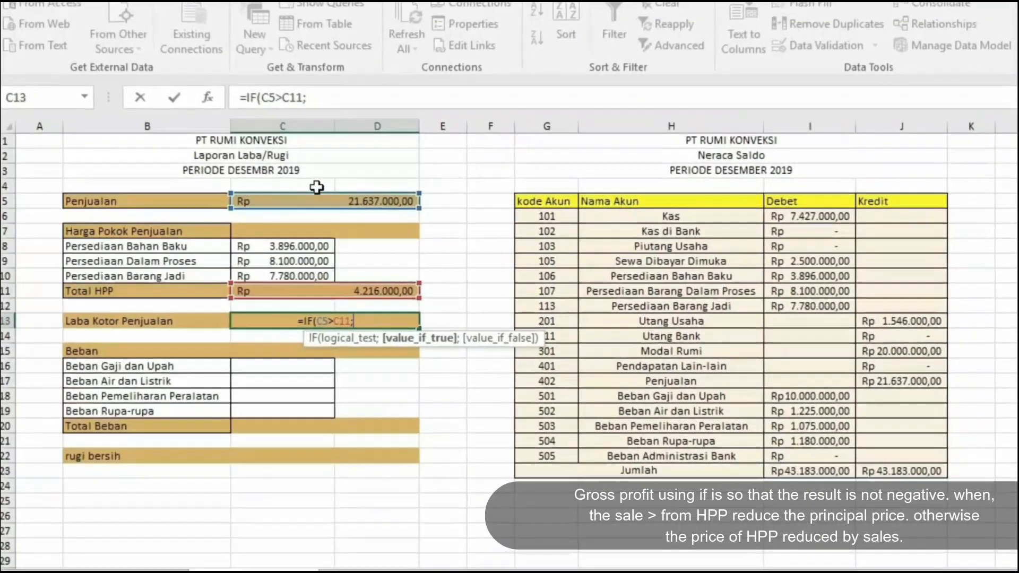
pyautogui.click(312, 200)
pyautogui.write('-')
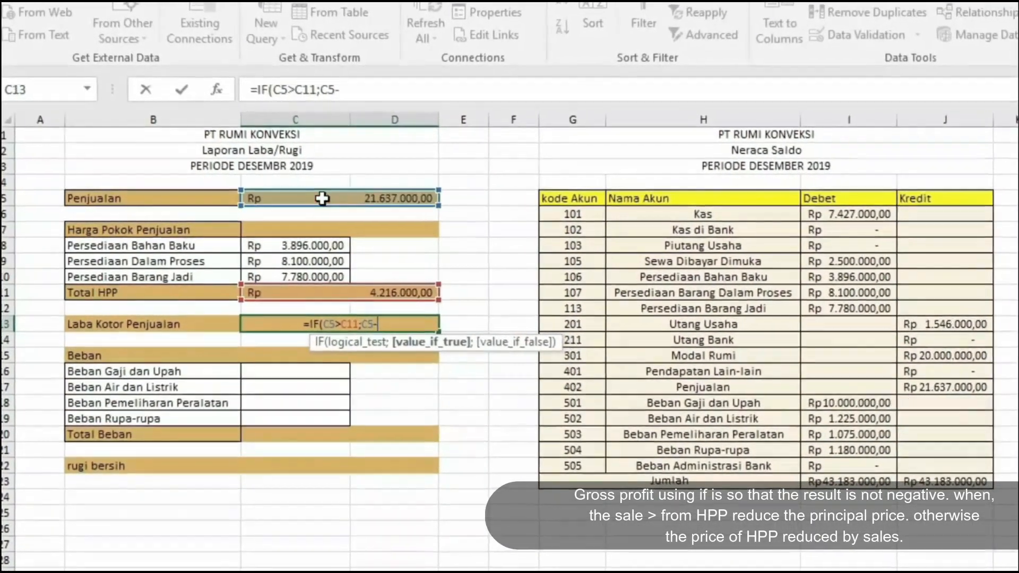
pyautogui.click(269, 292)
pyautogui.write(';')
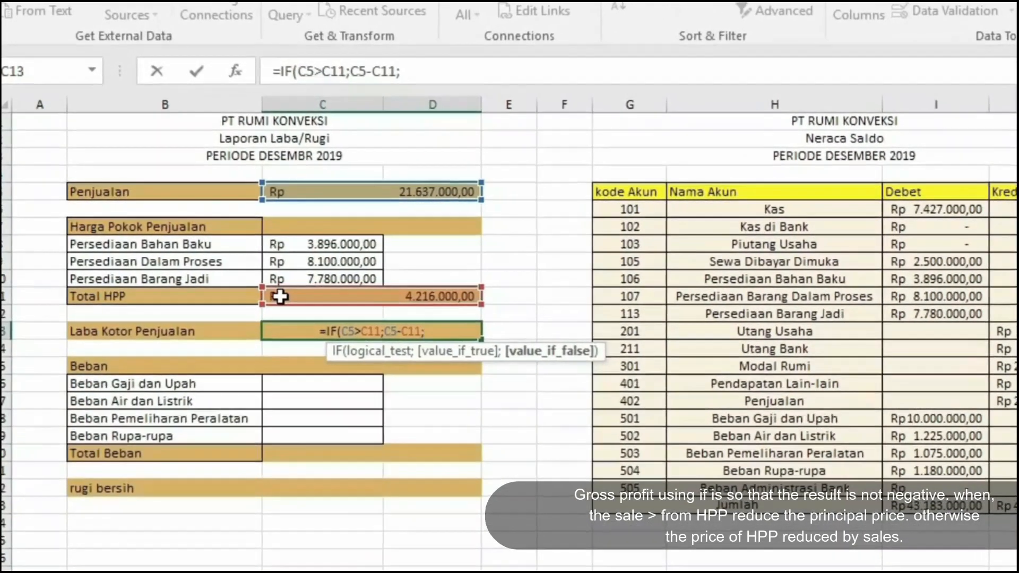
pyautogui.click(280, 296)
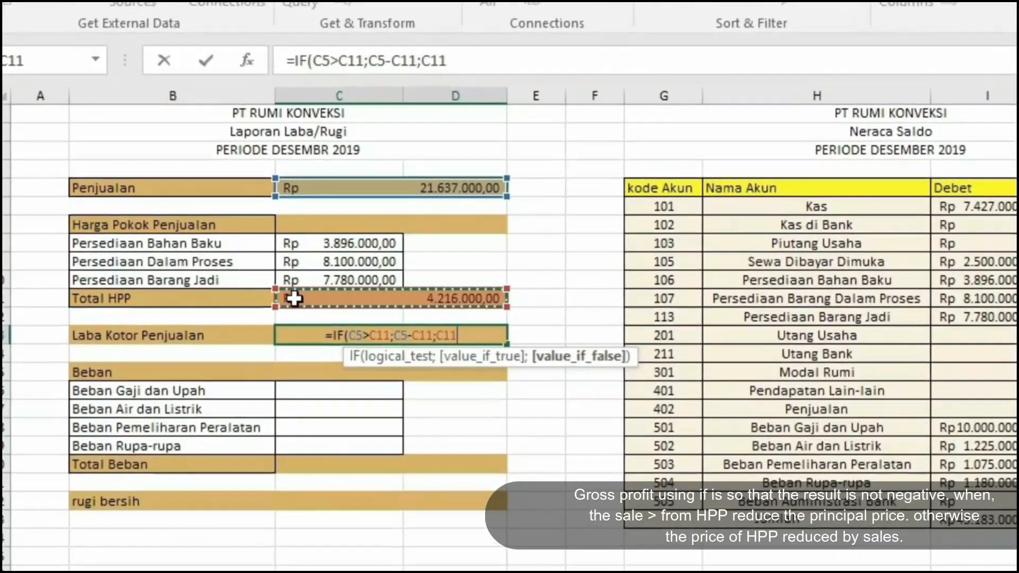
pyautogui.write('-')
pyautogui.click(321, 186)
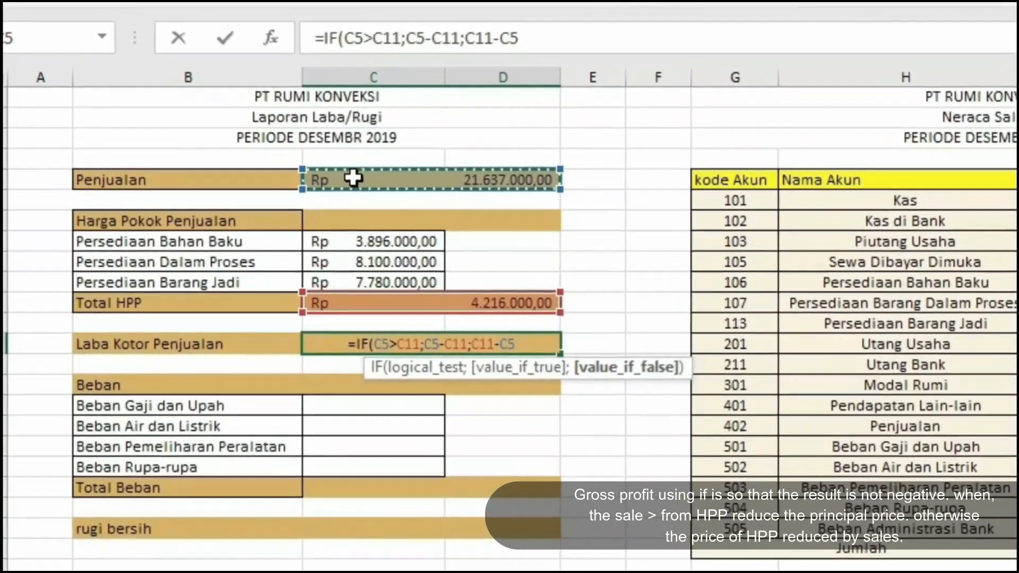
pyautogui.write(')')
pyautogui.press('Return')
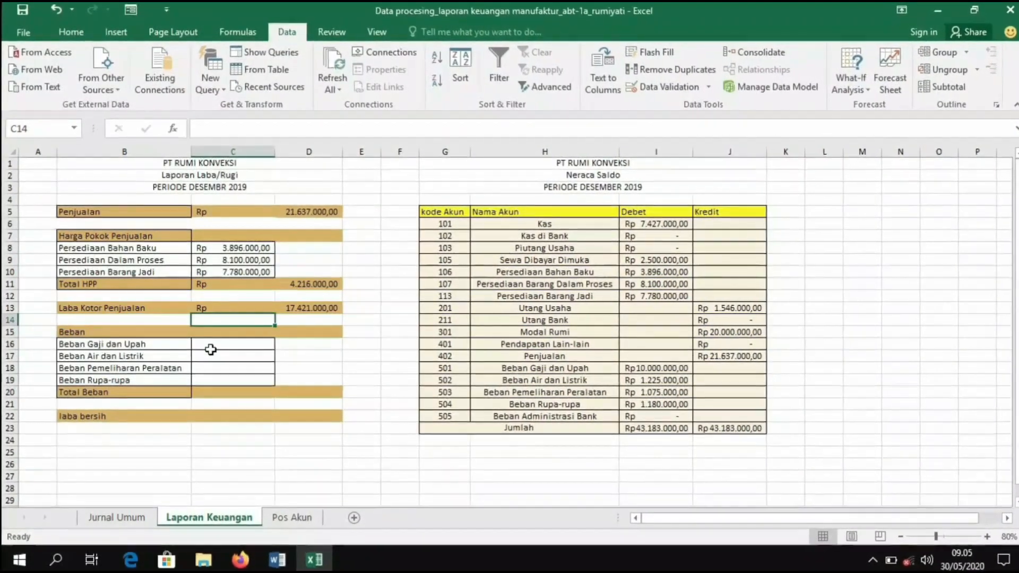
# - Link the four Beban rows to their trial balance debet values I18, I19, I20 and I21
pyautogui.click(211, 349)
pyautogui.write('=')
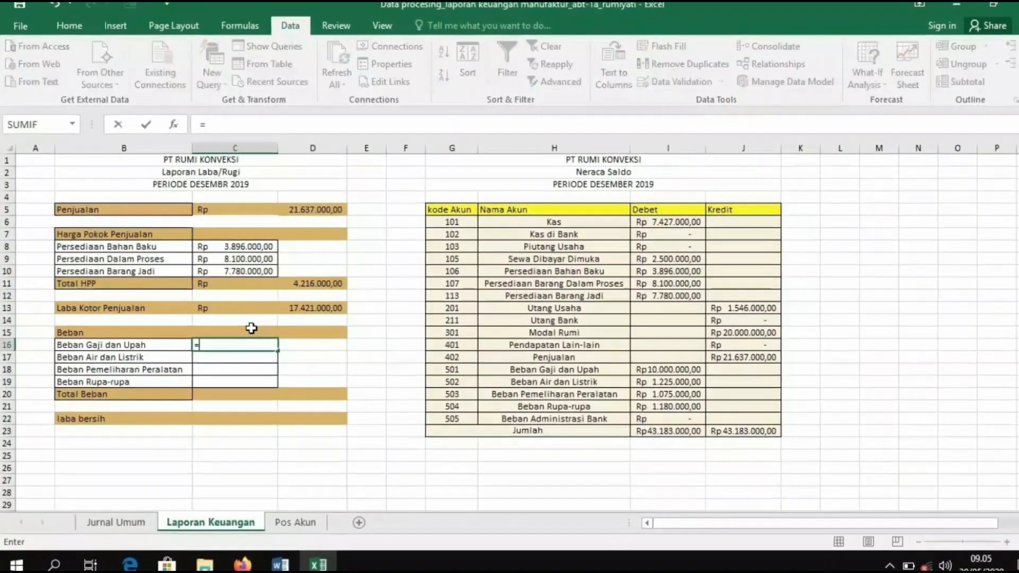
pyautogui.click(642, 369)
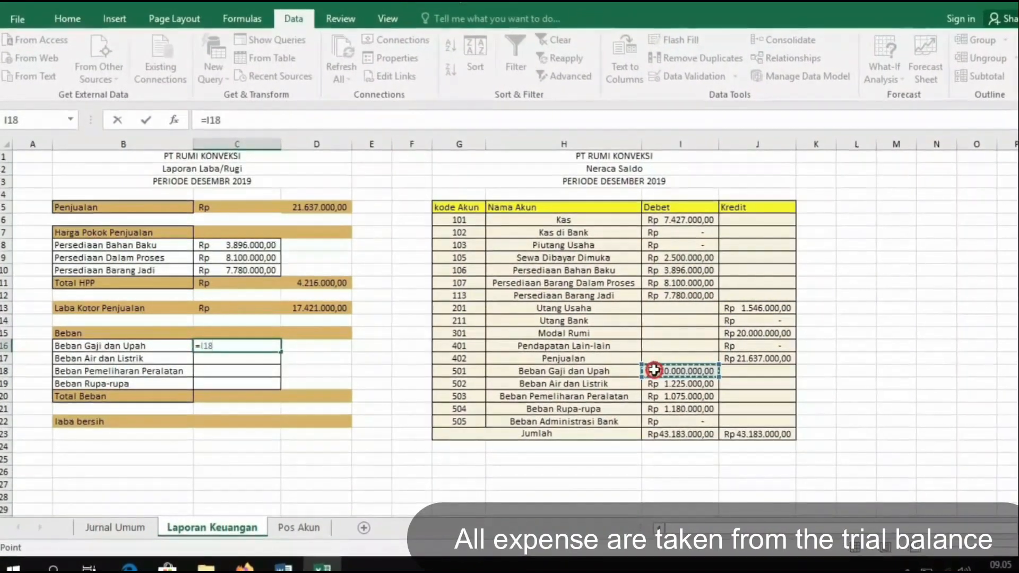
pyautogui.press('Return')
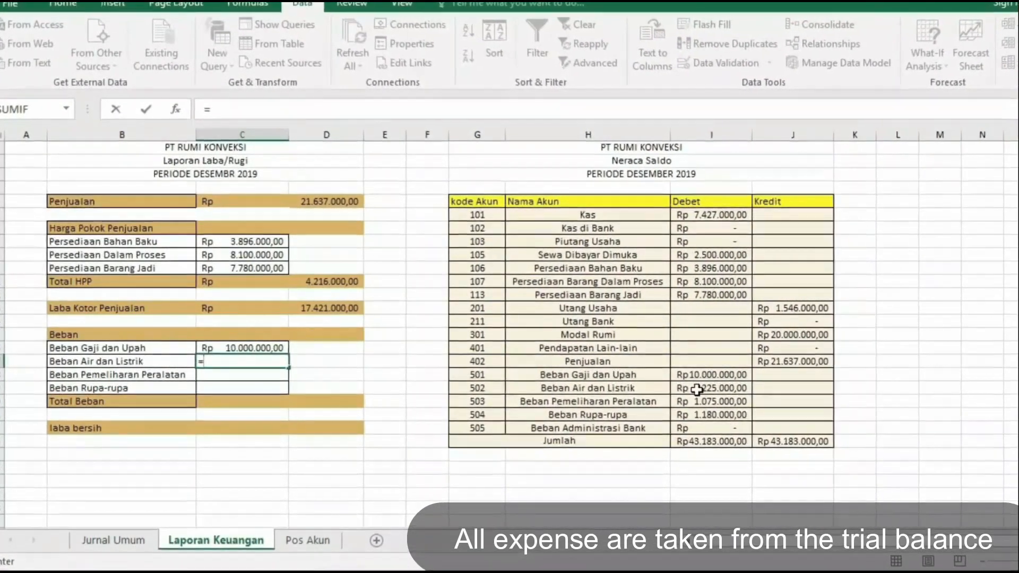
pyautogui.click(697, 389)
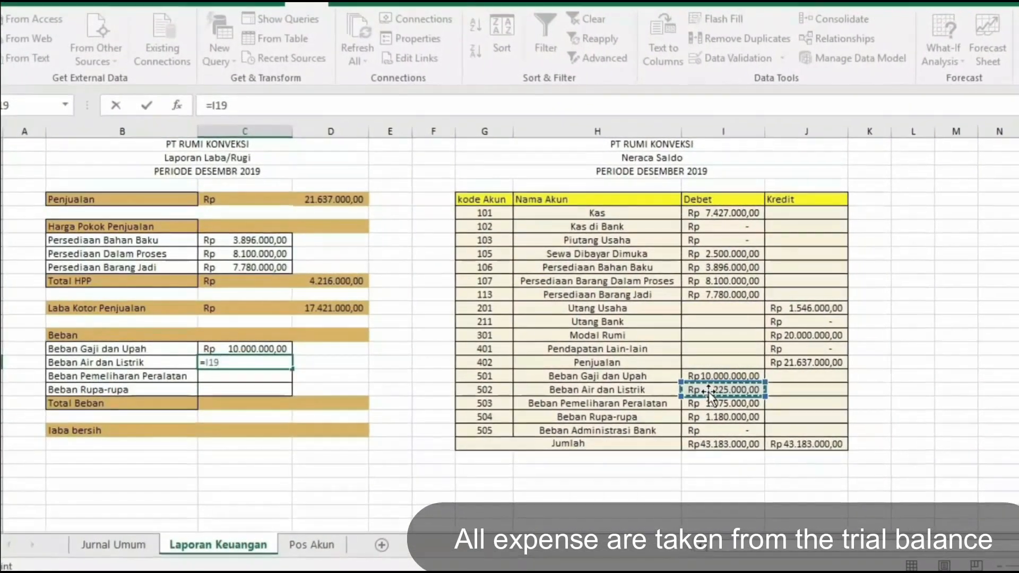
pyautogui.press('Return')
pyautogui.write('=')
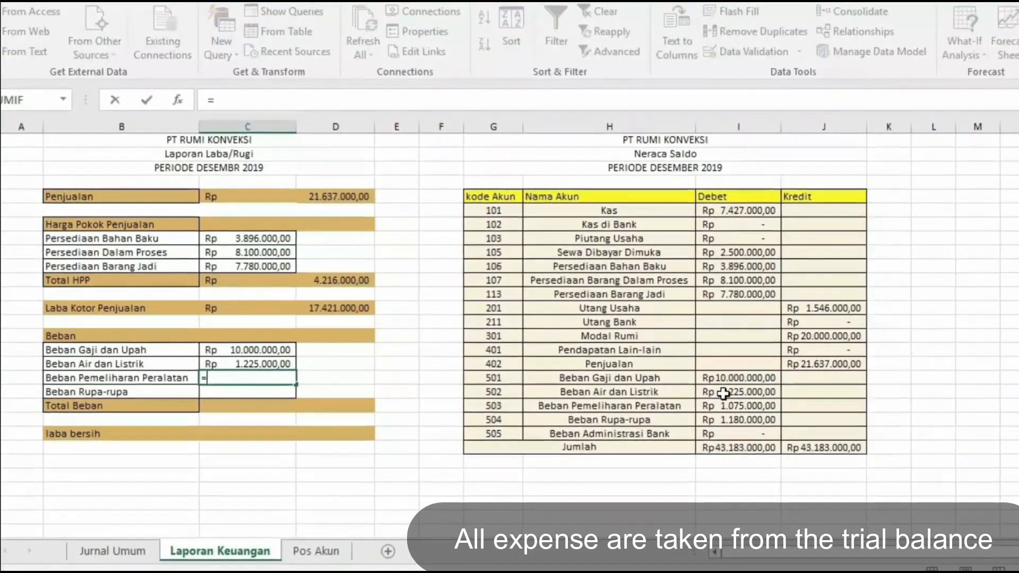
pyautogui.click(732, 407)
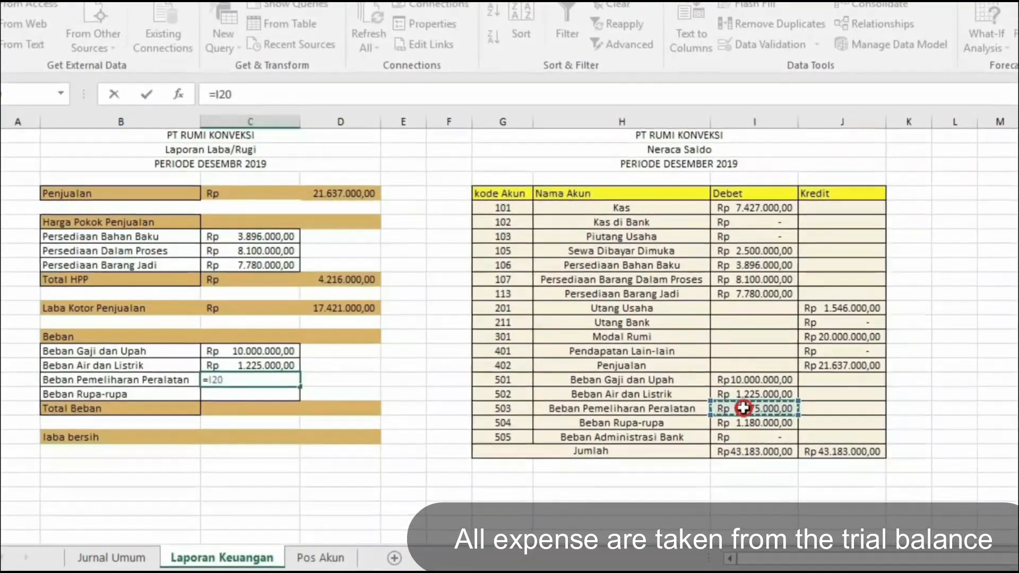
pyautogui.press('Return')
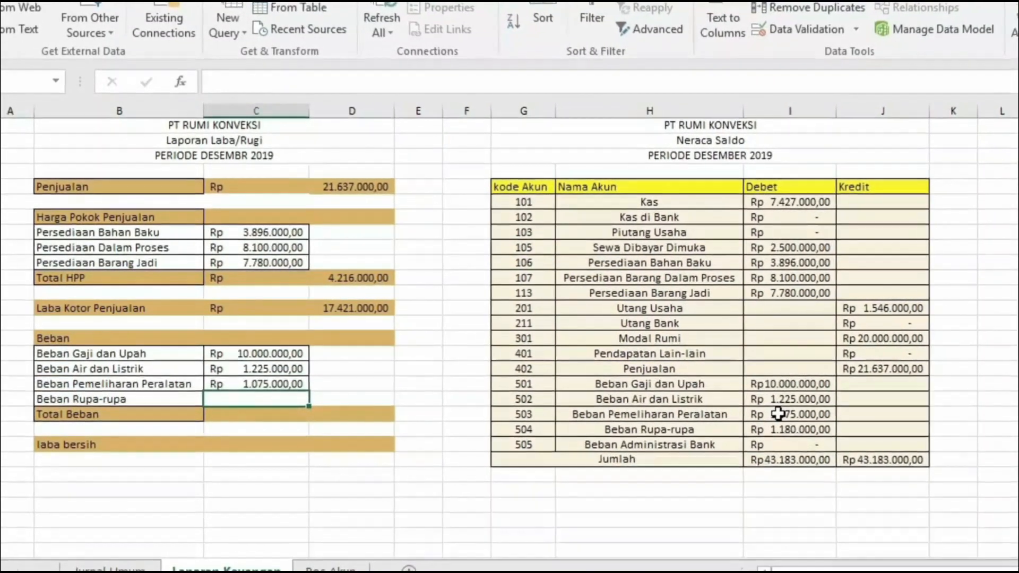
pyautogui.write('=')
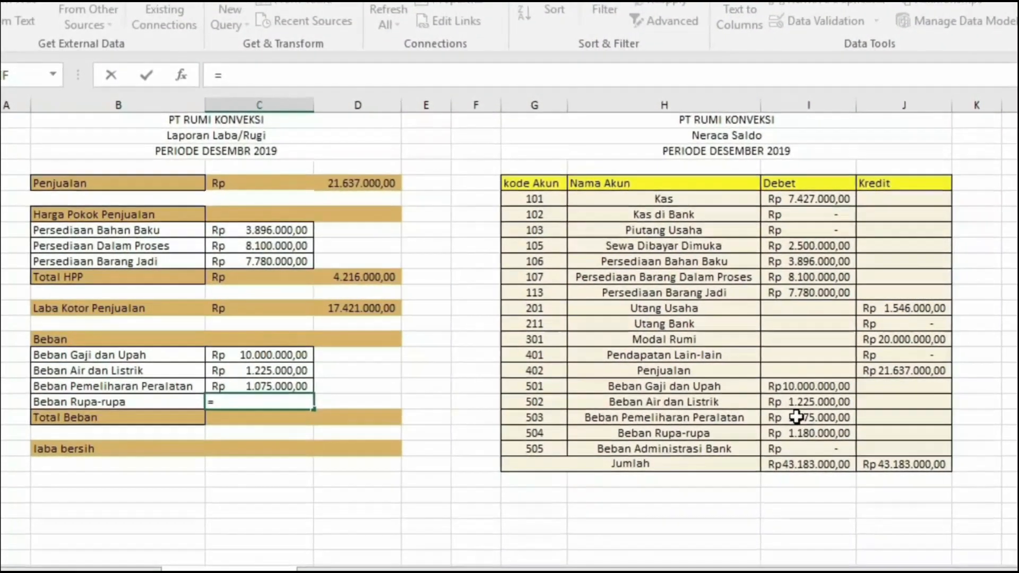
pyautogui.click(815, 438)
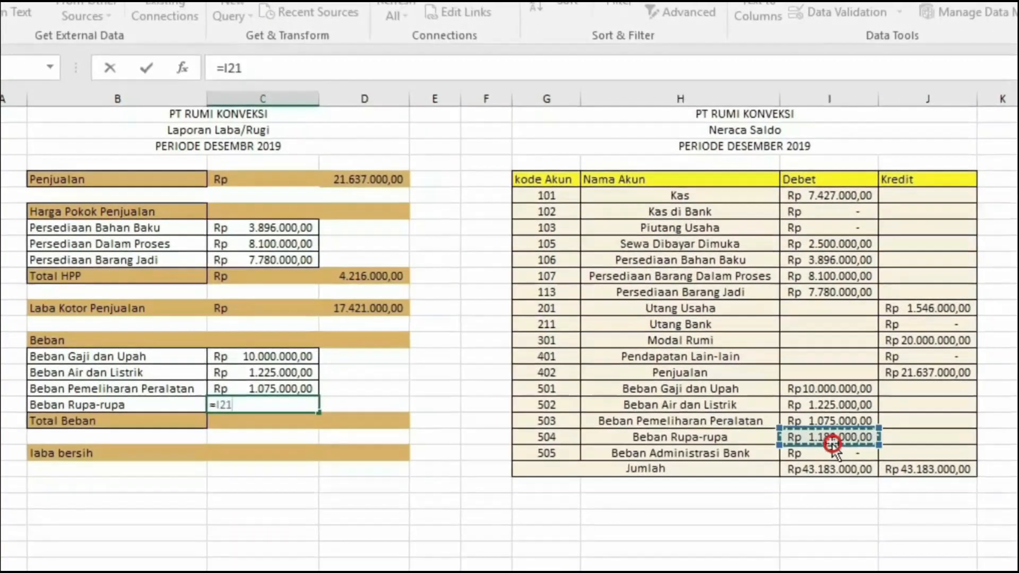
pyautogui.press('Return')
# - Total the expenses in the Total Beban row with =SUM(C16:C19)
pyautogui.write('=SUM(')
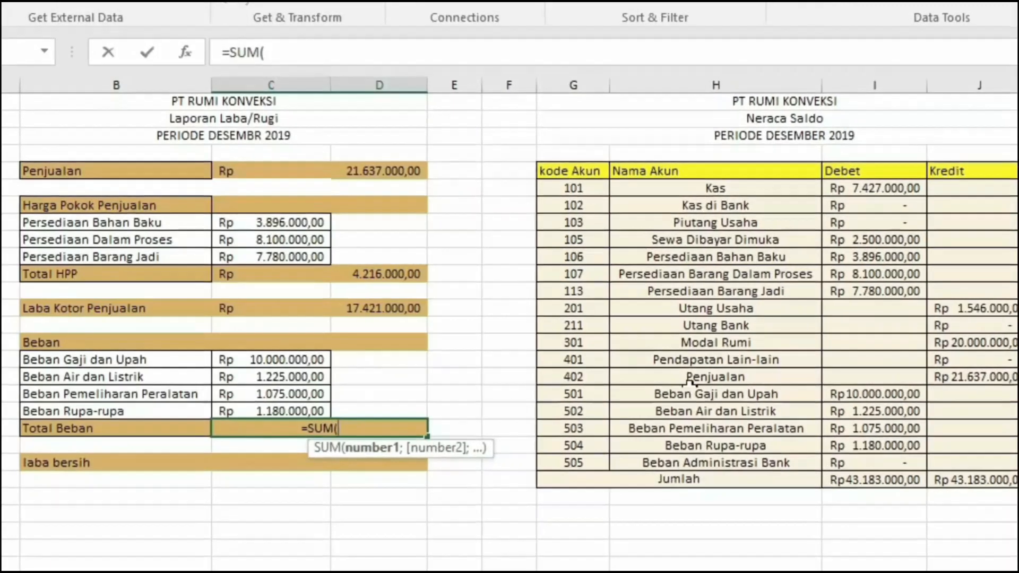
pyautogui.moveTo(303, 359); pyautogui.dragTo(305, 412)
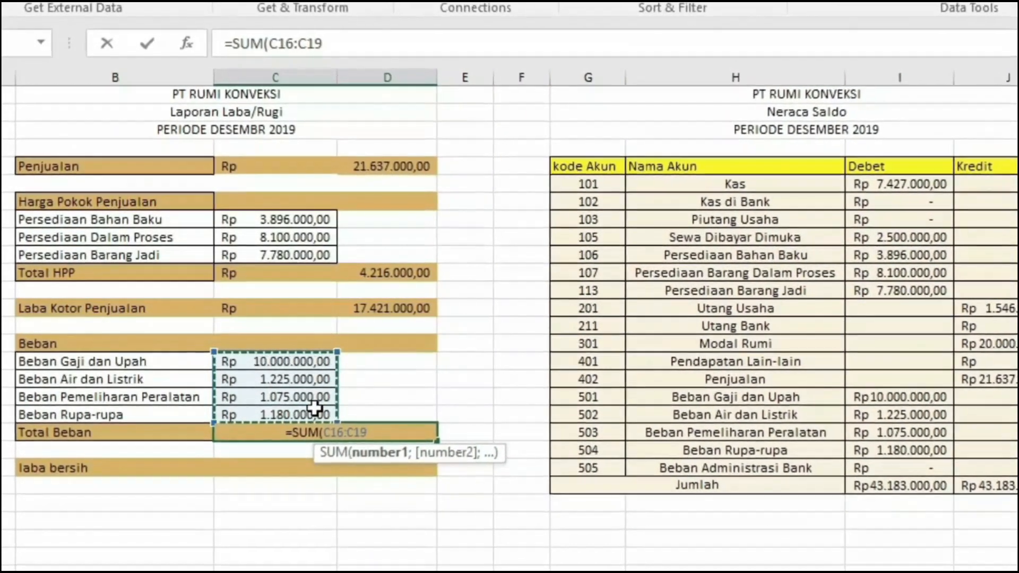
pyautogui.write(')')
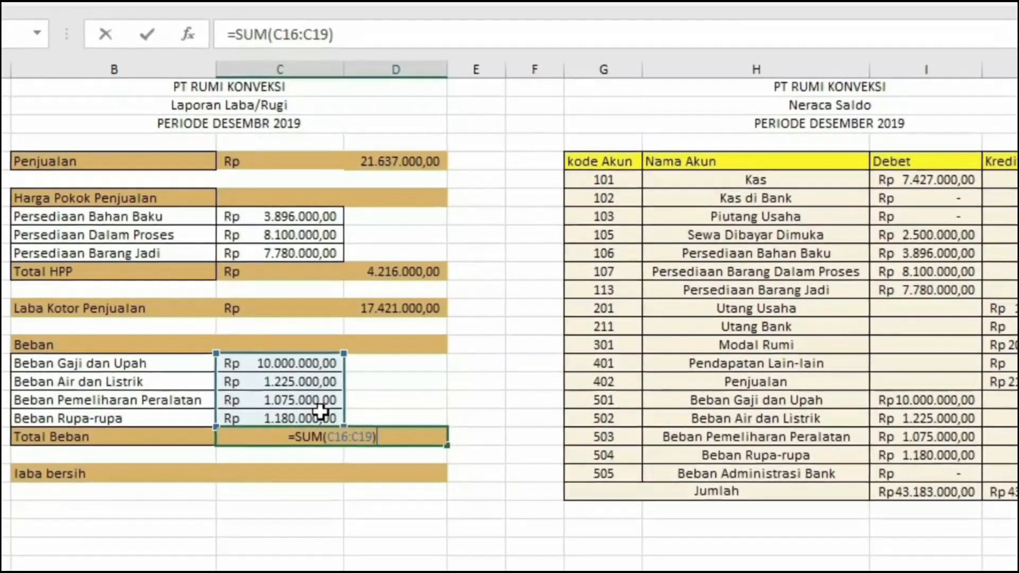
pyautogui.press('Return')
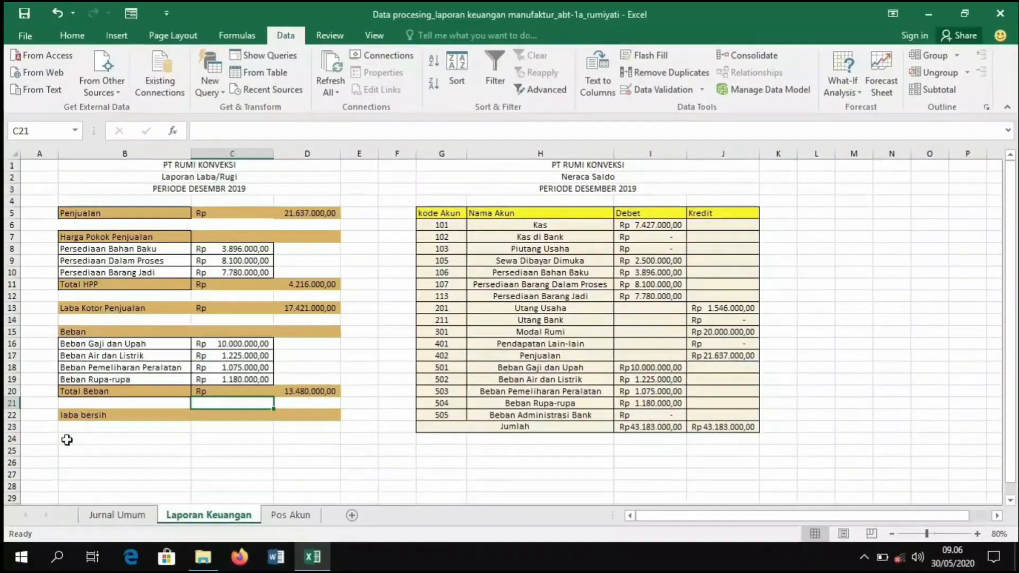
# - Replace the label in B22 with =IF(C13>C20;"LABA BERSIH";"RUGI LABA") so it shows profit or loss
pyautogui.click(78, 420)
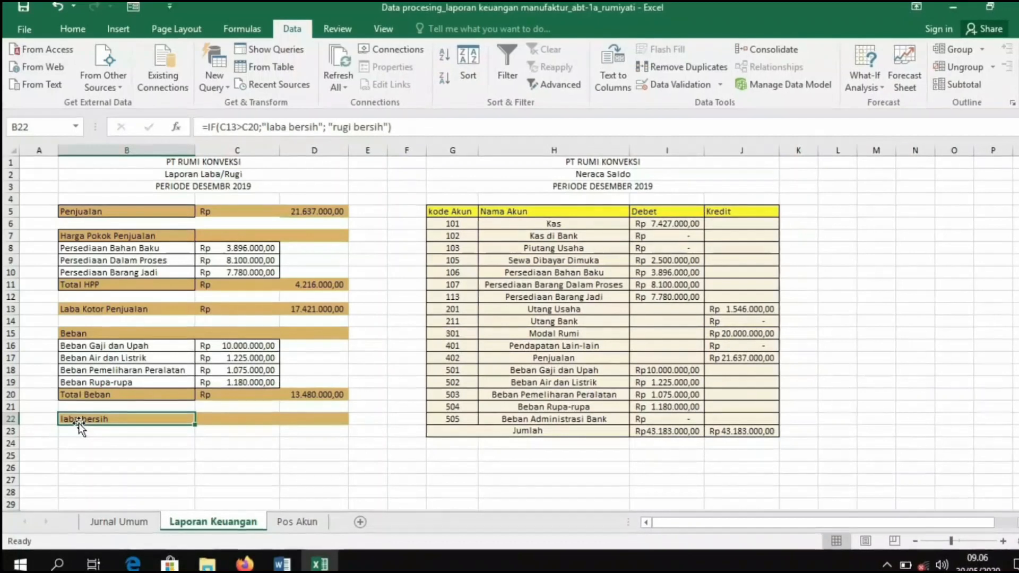
pyautogui.press('BackSpace')
pyautogui.write('=IF(')
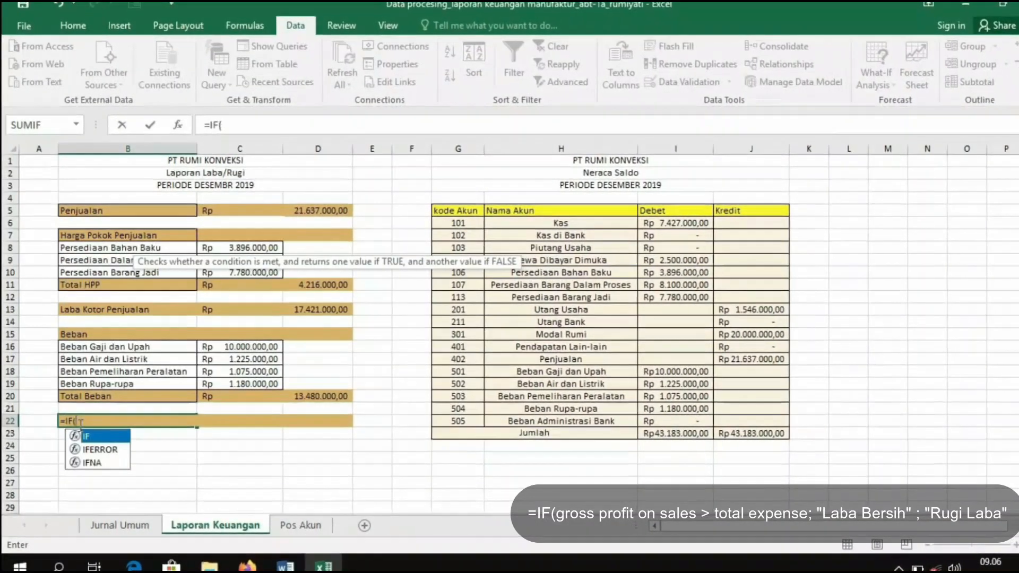
pyautogui.click(238, 313)
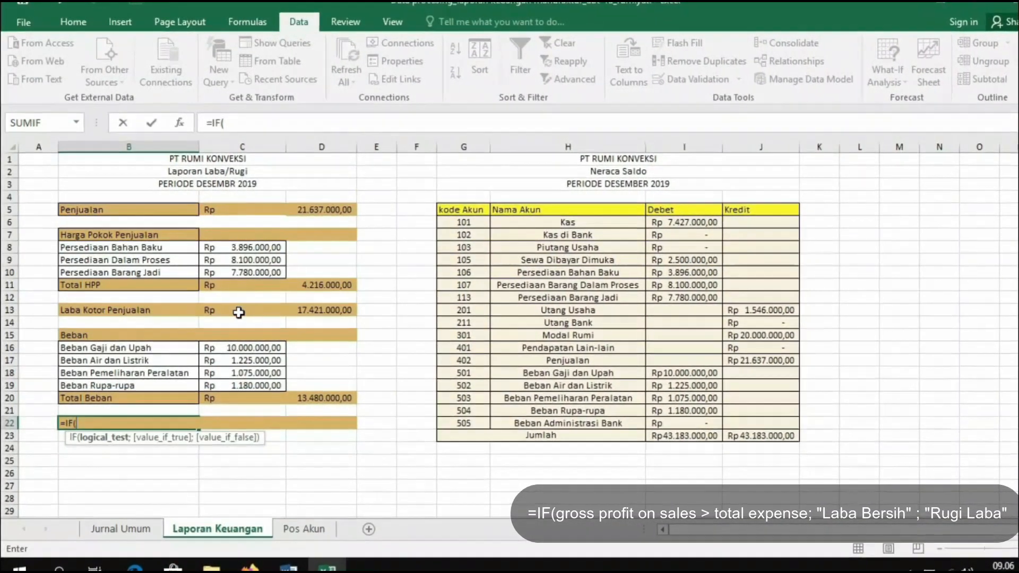
pyautogui.write('>')
pyautogui.click(259, 400)
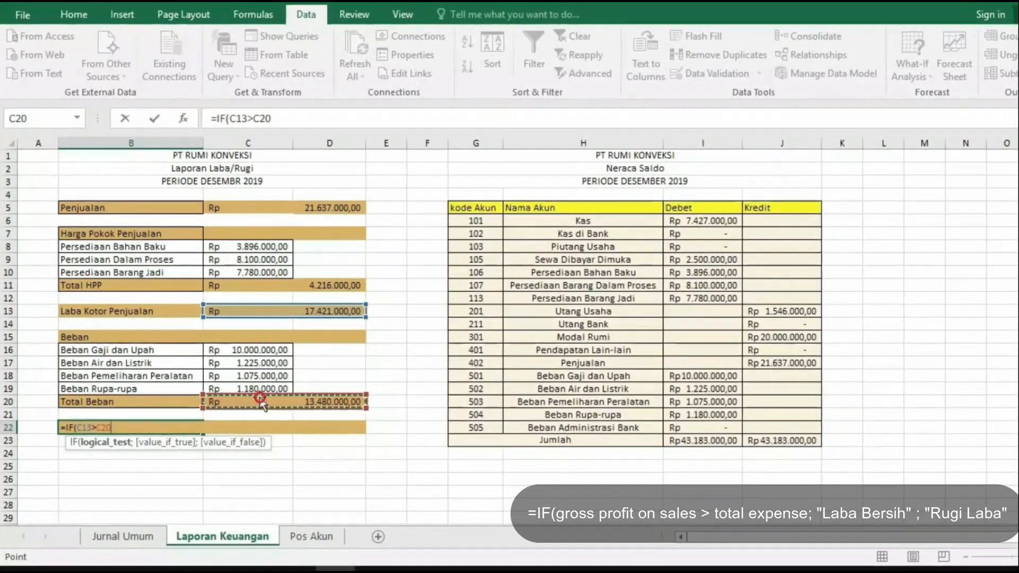
pyautogui.write(';"L')
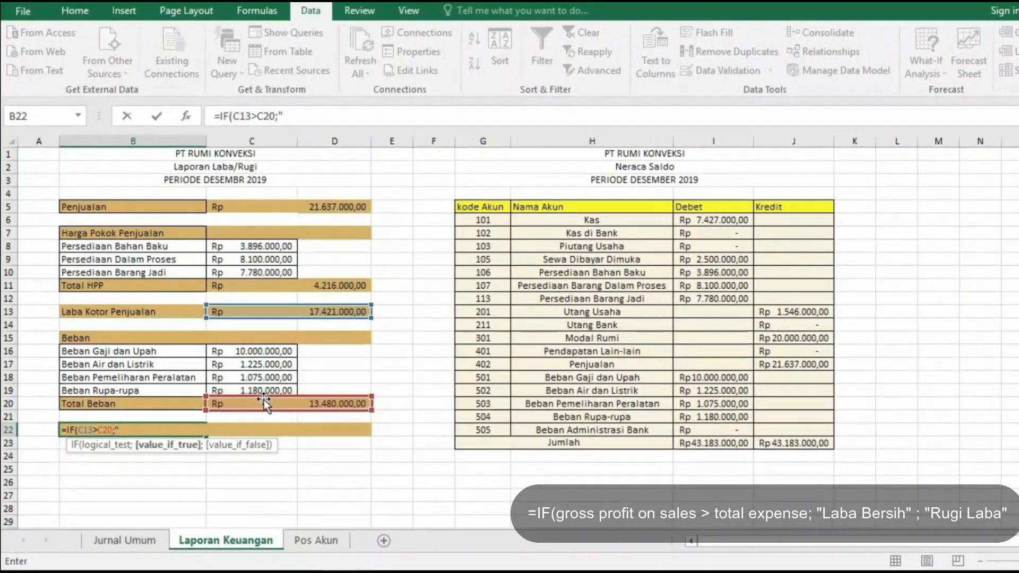
pyautogui.write('ABA')
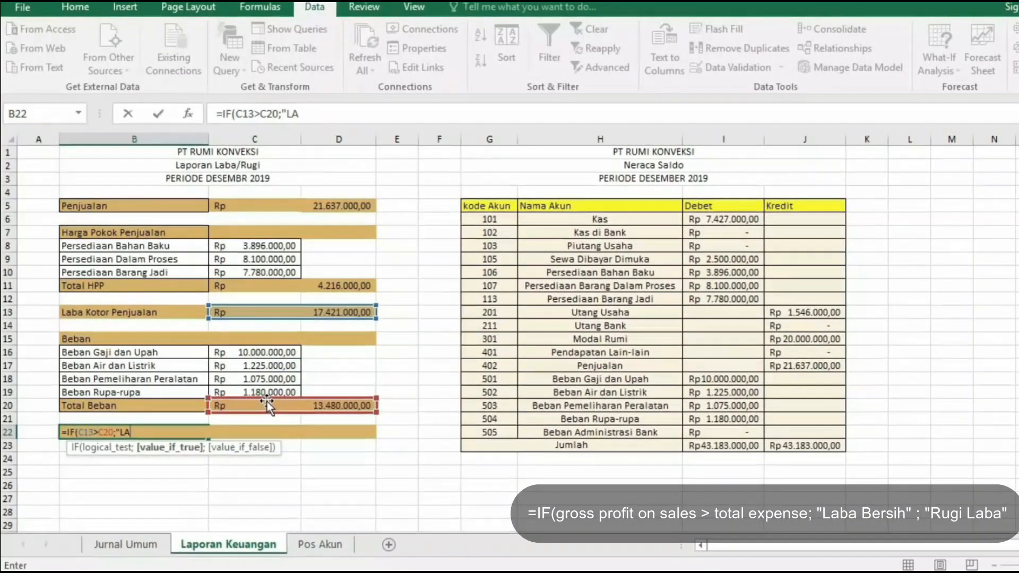
pyautogui.write(' BERSIH"')
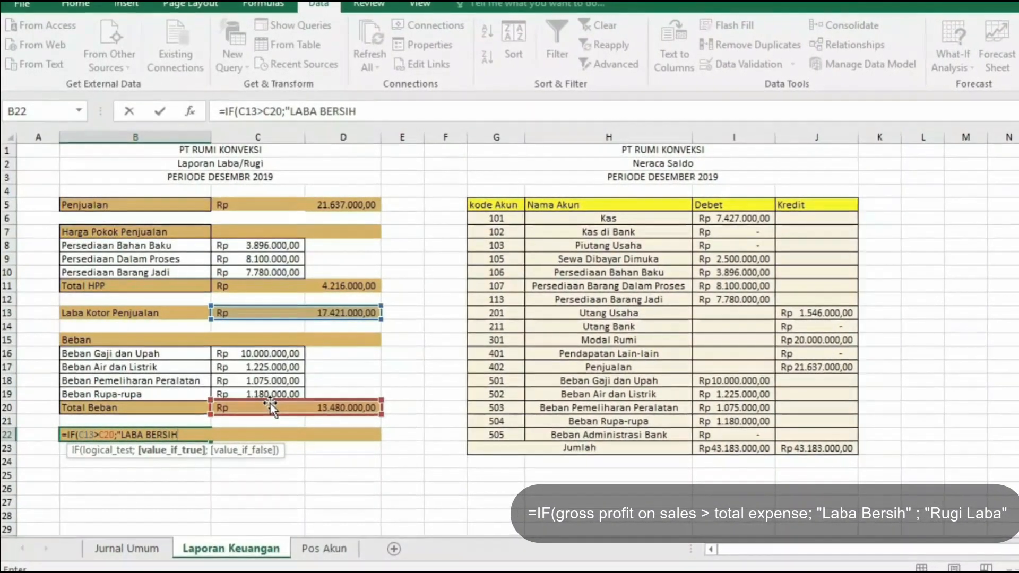
pyautogui.write(';"')
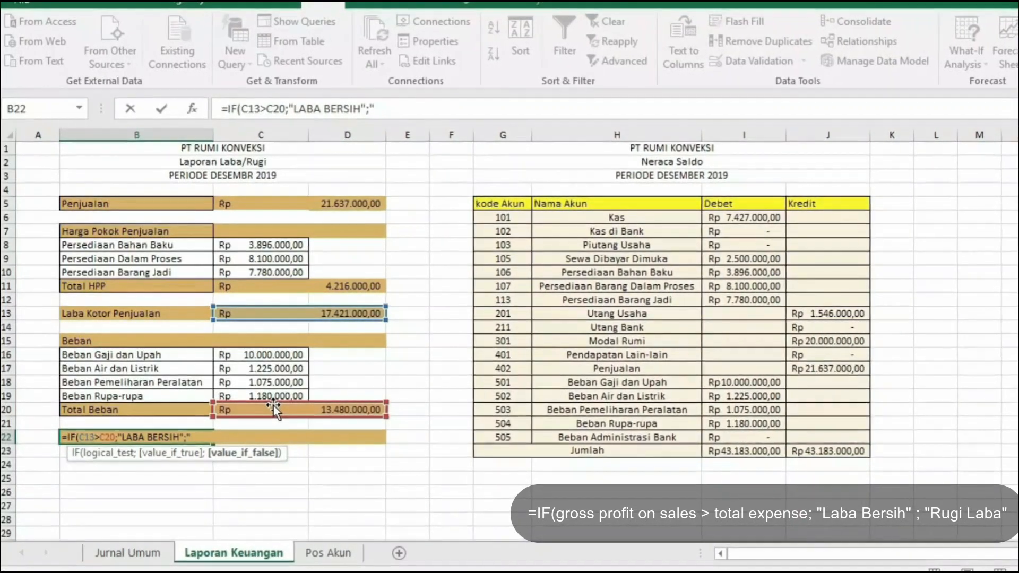
pyautogui.write('RUGI LAB')
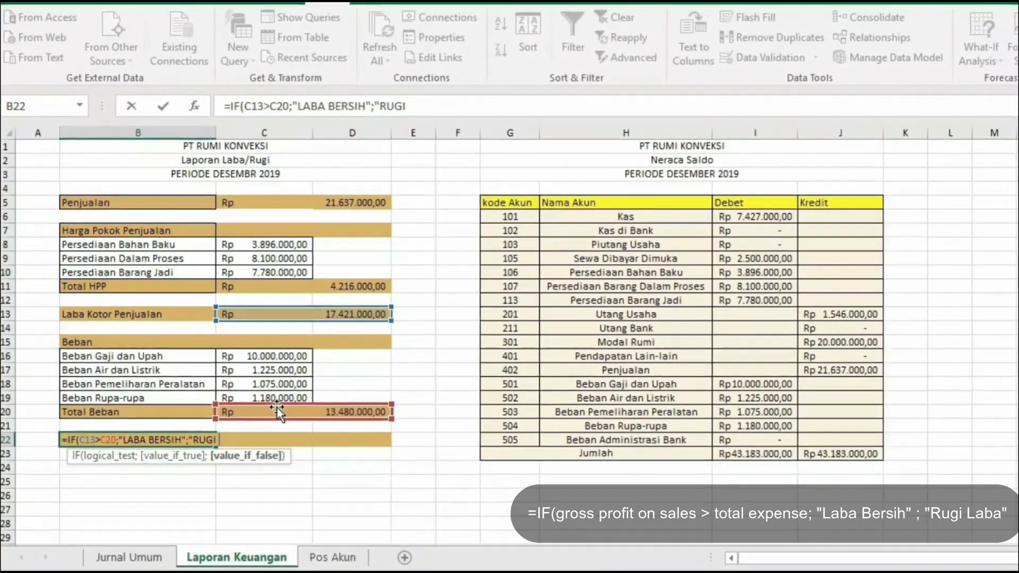
pyautogui.write('A"')
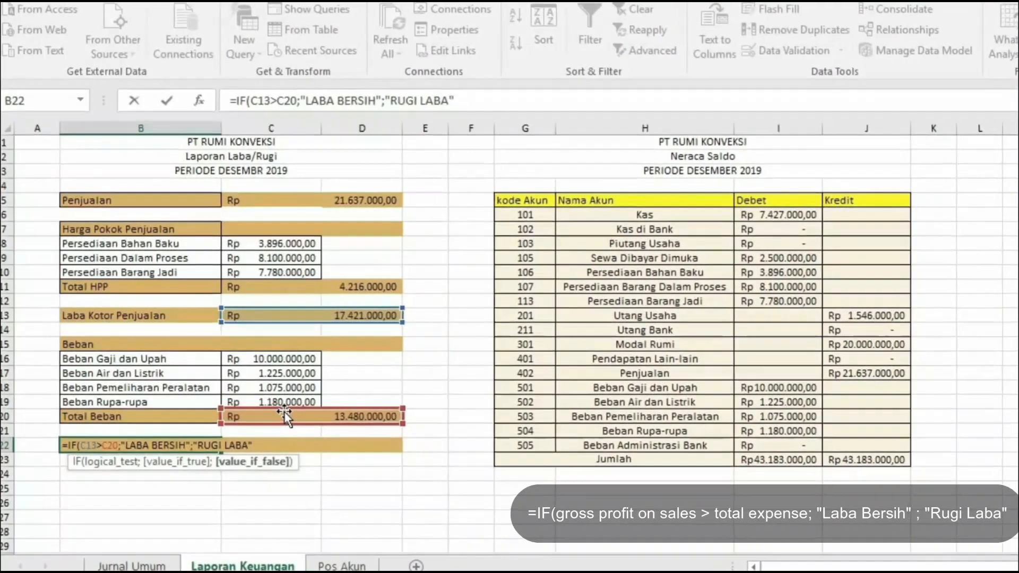
pyautogui.write(')')
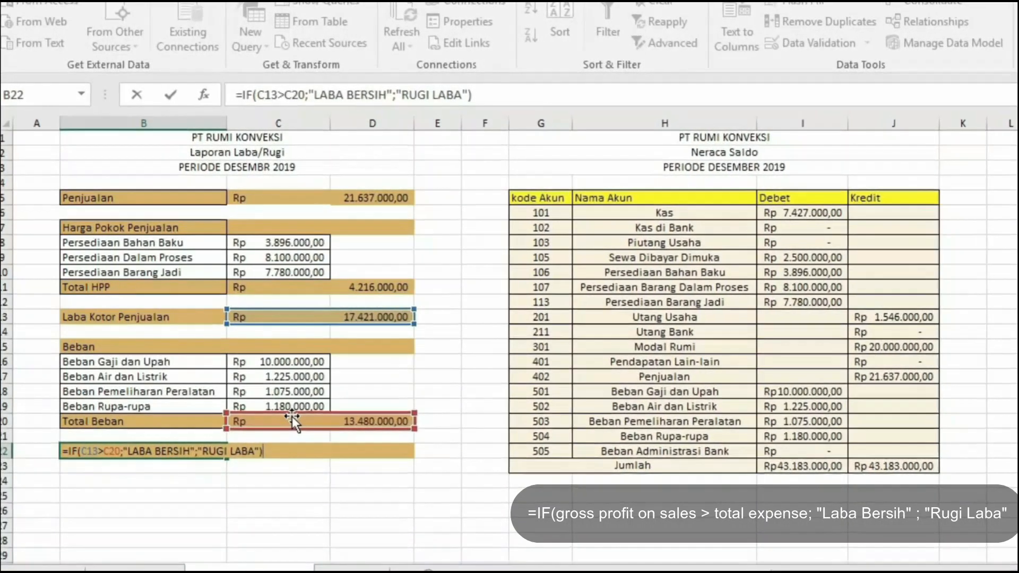
pyautogui.press('Return')
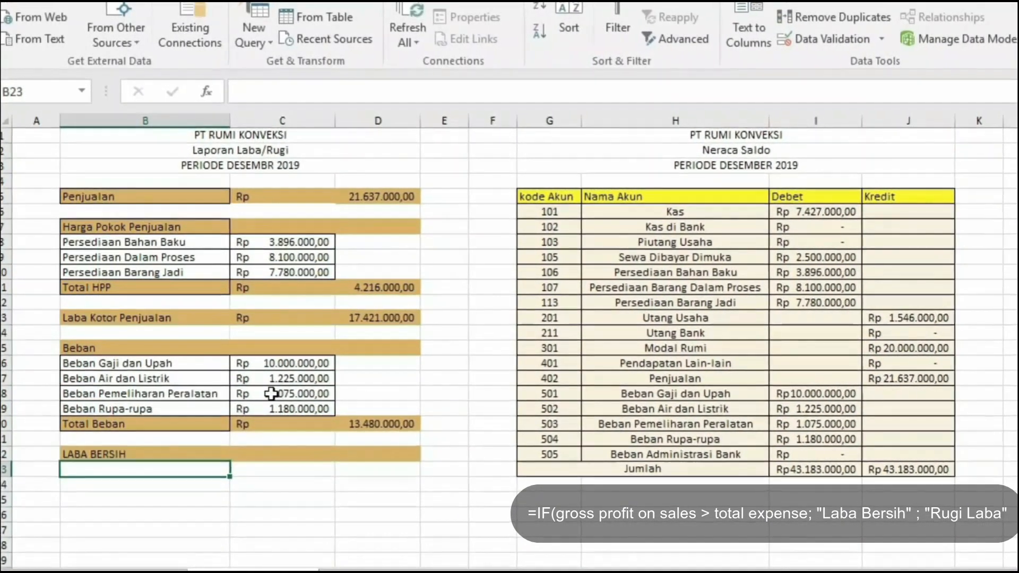
# - Enter the net result in the LABA BERSIH row as =IF(C13>C20;C13-C20;C20-C13)
pyautogui.click(321, 455)
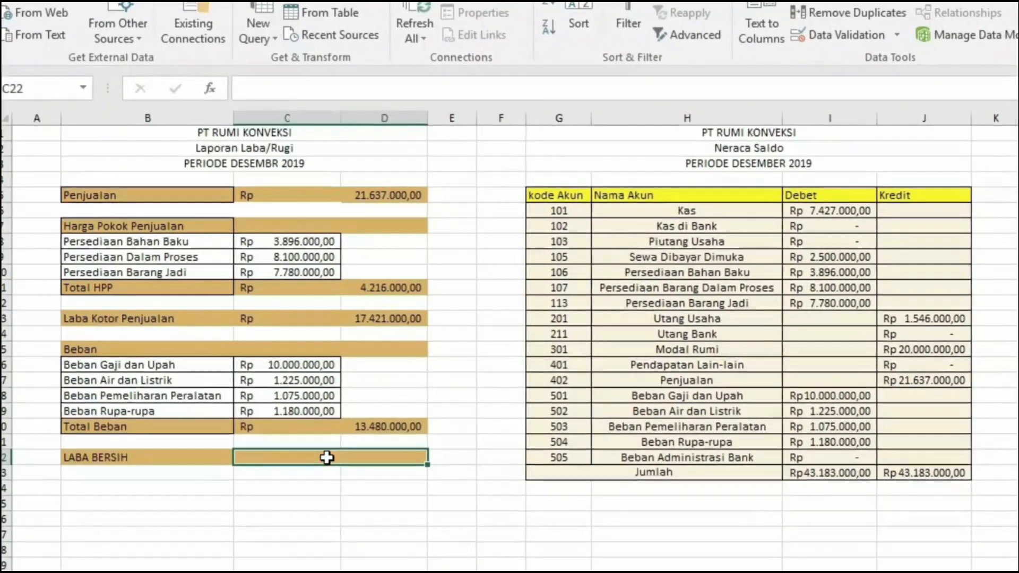
pyautogui.write('=IF(')
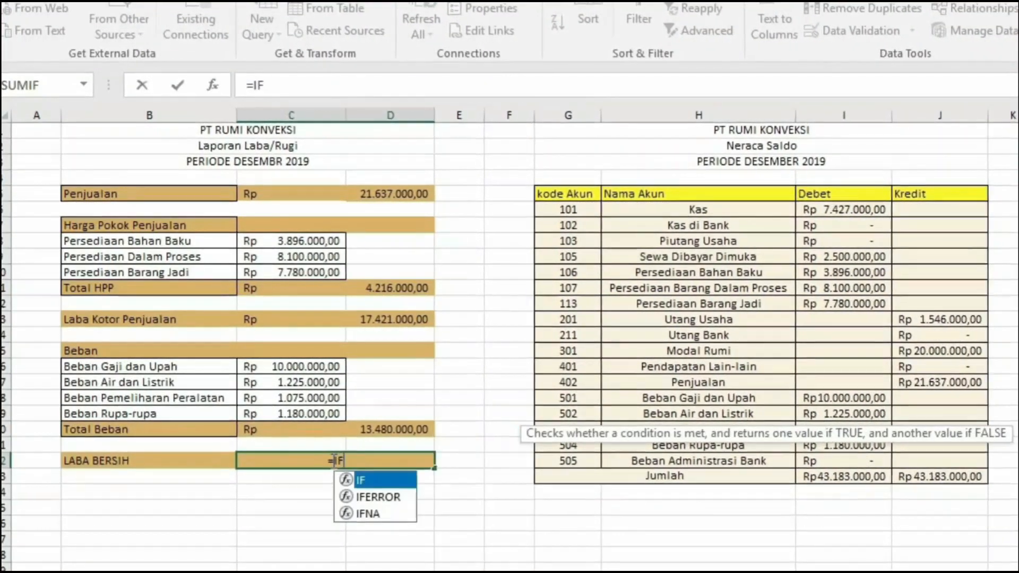
pyautogui.click(349, 319)
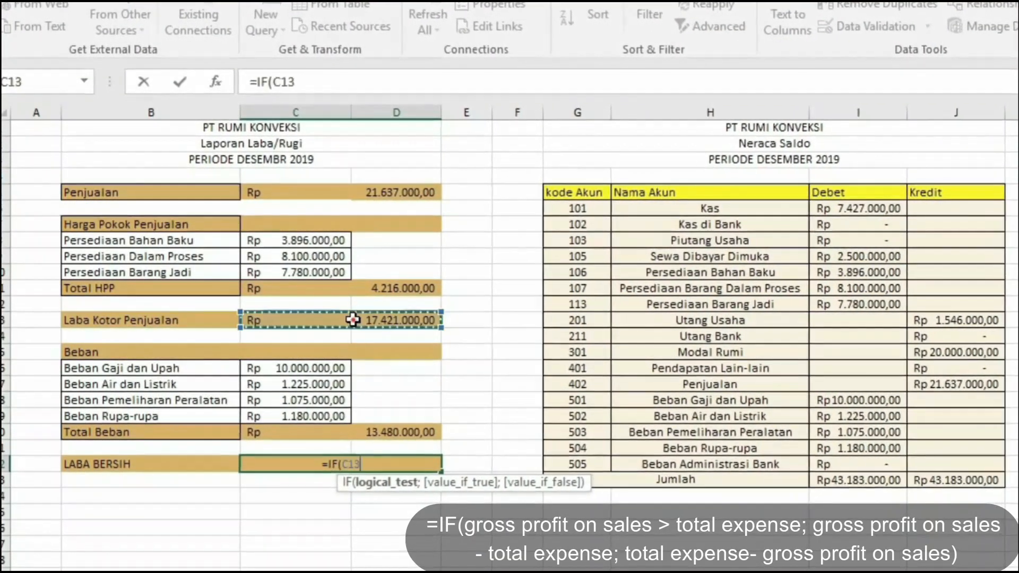
pyautogui.write('>')
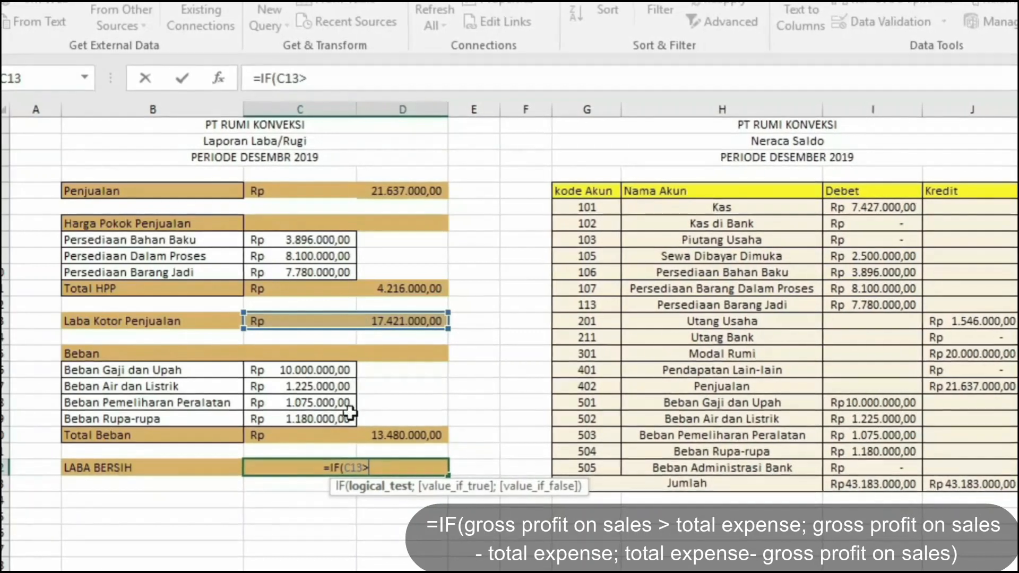
pyautogui.click(351, 433)
pyautogui.write(';')
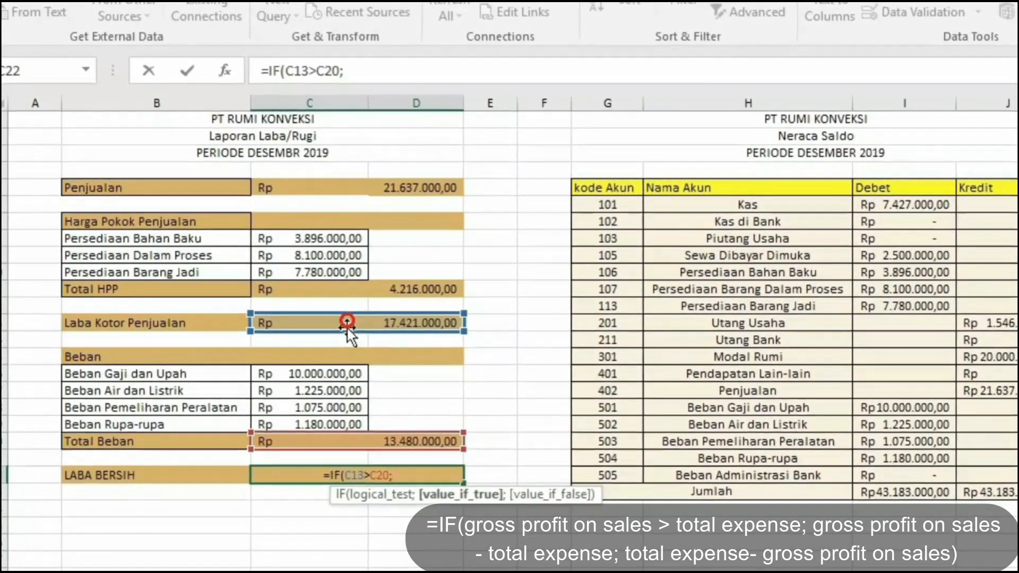
pyautogui.click(349, 328)
pyautogui.write('-')
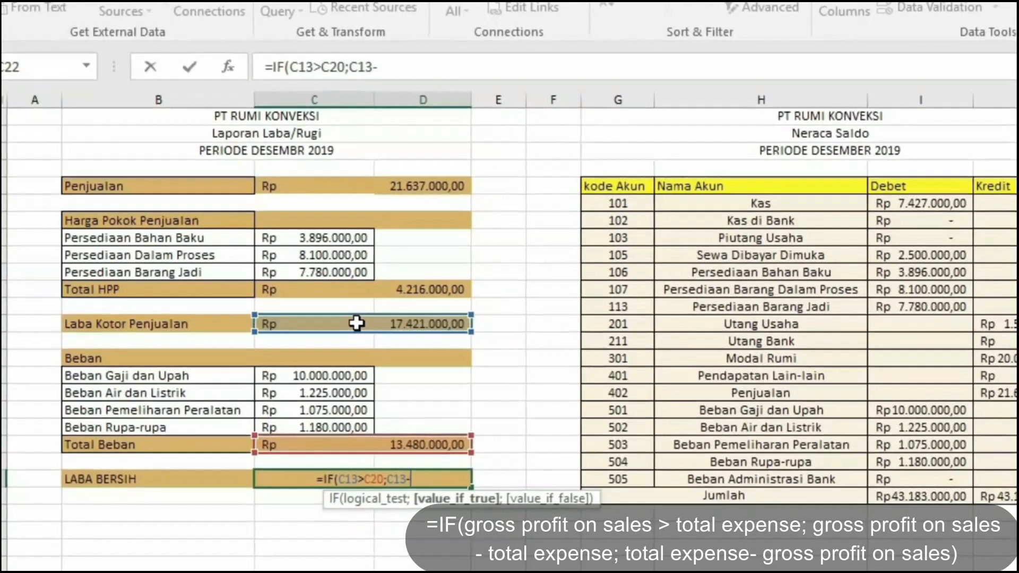
pyautogui.click(322, 445)
pyautogui.write(';')
pyautogui.click(327, 451)
pyautogui.write('-')
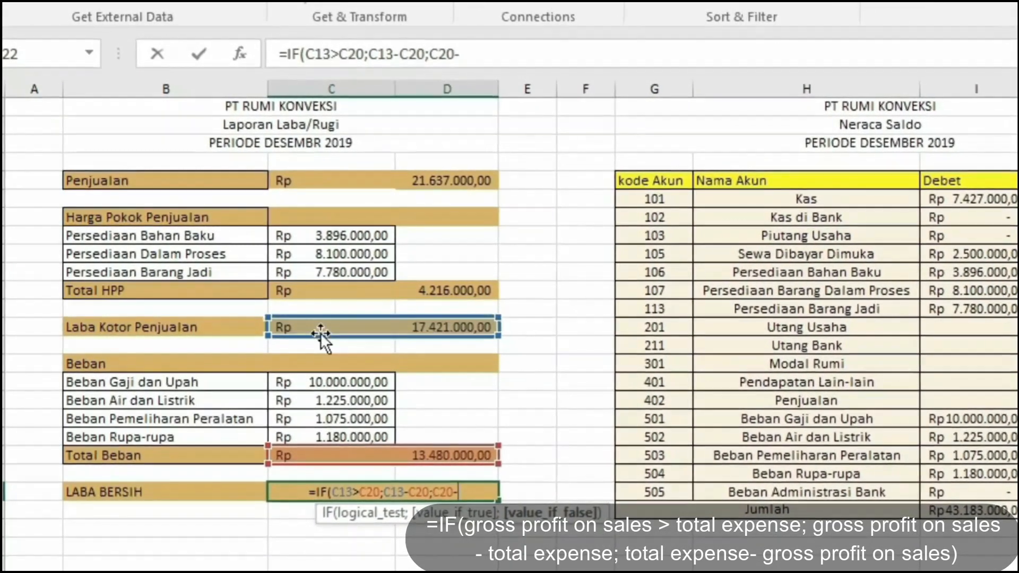
pyautogui.click(332, 331)
pyautogui.write(')')
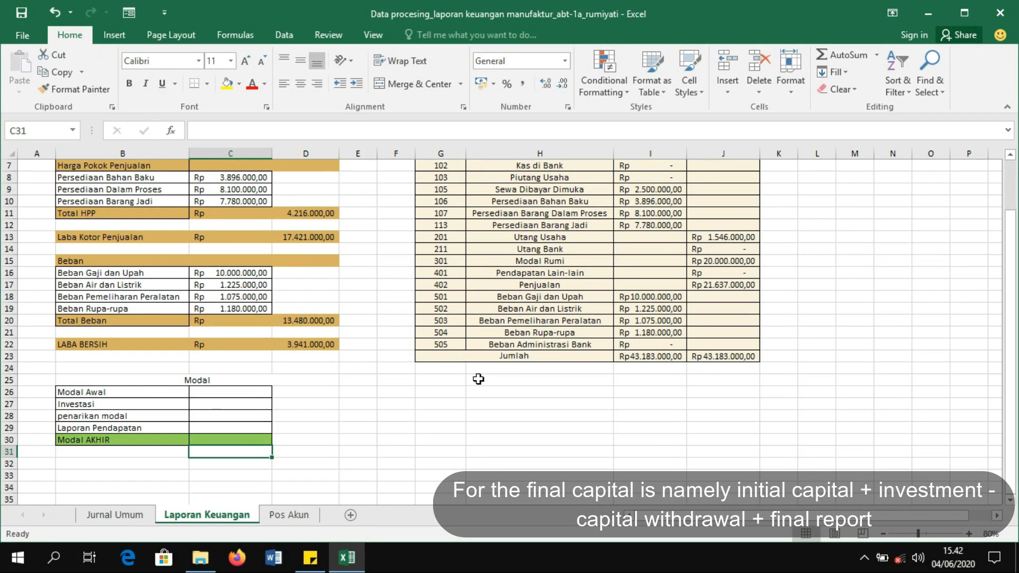
# - Set Modal Awal in the capital table to 0
pyautogui.click(244, 391)
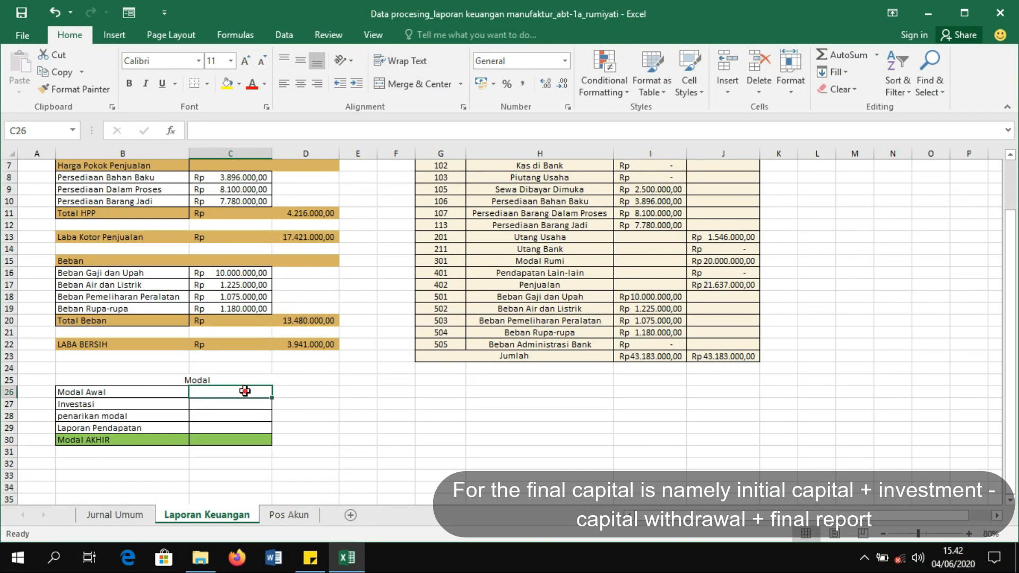
pyautogui.write('0')
pyautogui.press('Return')
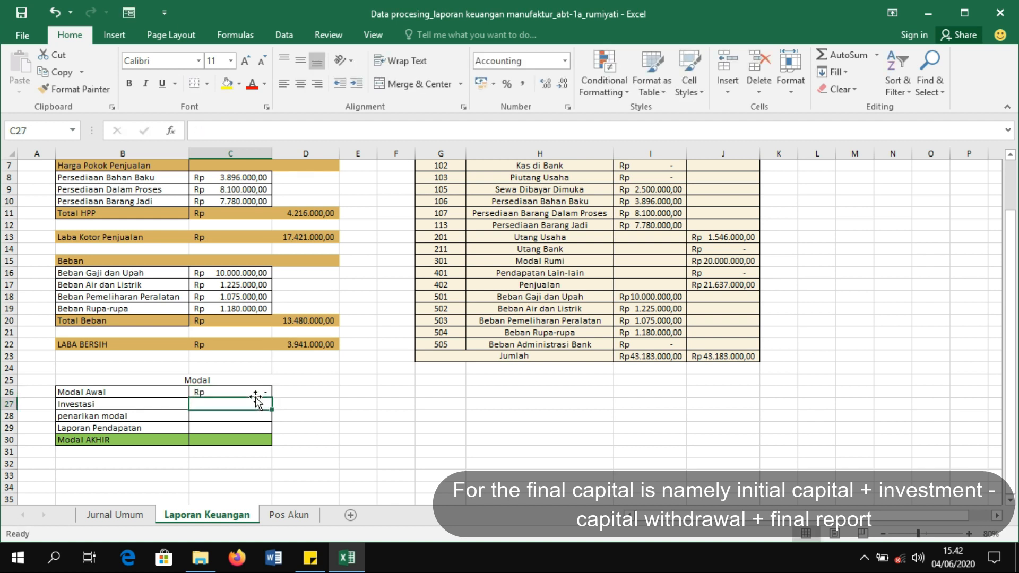
# - Link Investasi to the Modal Rumi kredit amount on the Pos Akun sheet
pyautogui.write('=')
pyautogui.click(285, 515)
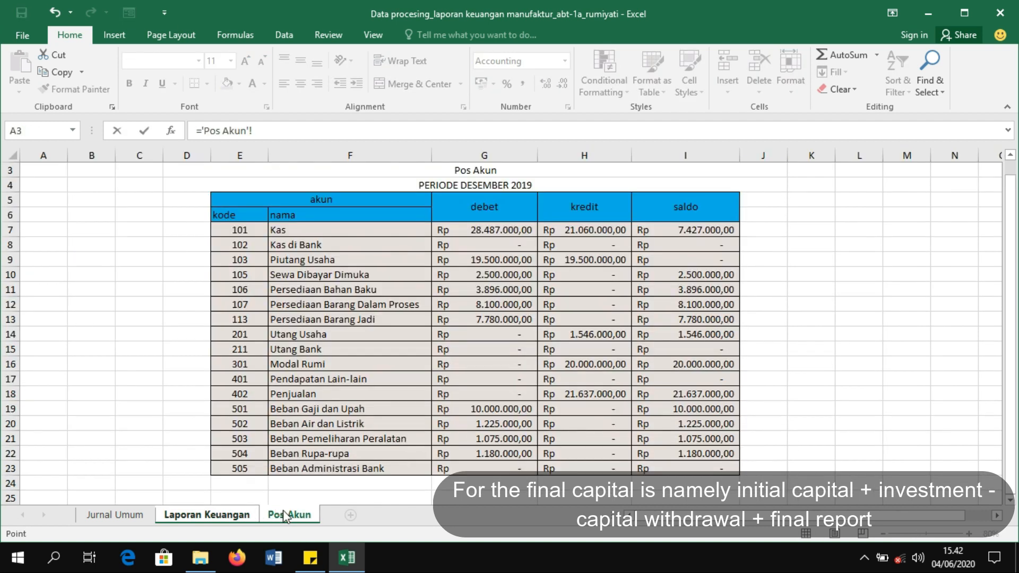
pyautogui.click(567, 362)
pyautogui.press('Return')
# - Link penarikan modal to the Modal Rumi debet cell G16 on the Pos Akun sheet
pyautogui.write('=')
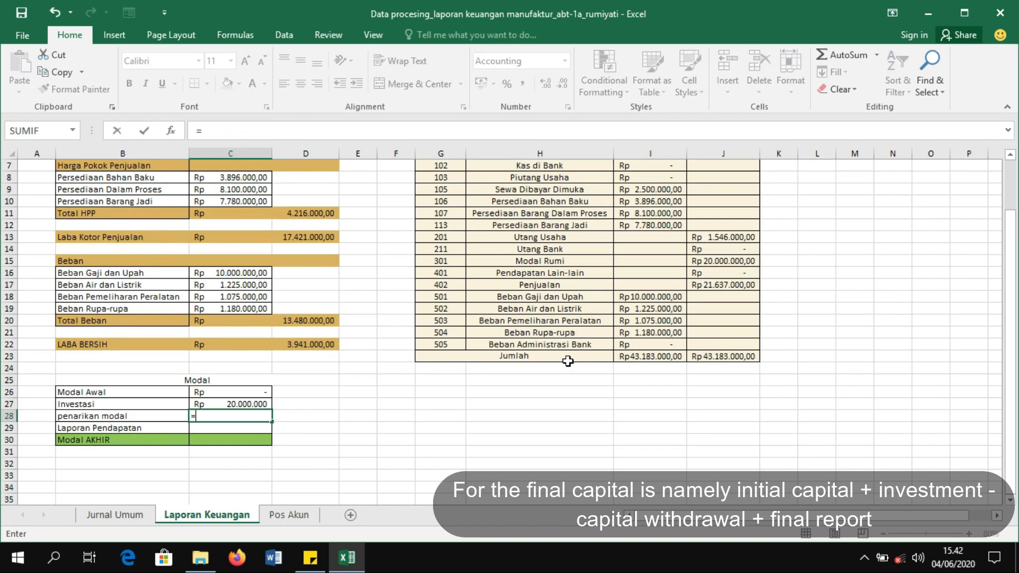
pyautogui.click(307, 515)
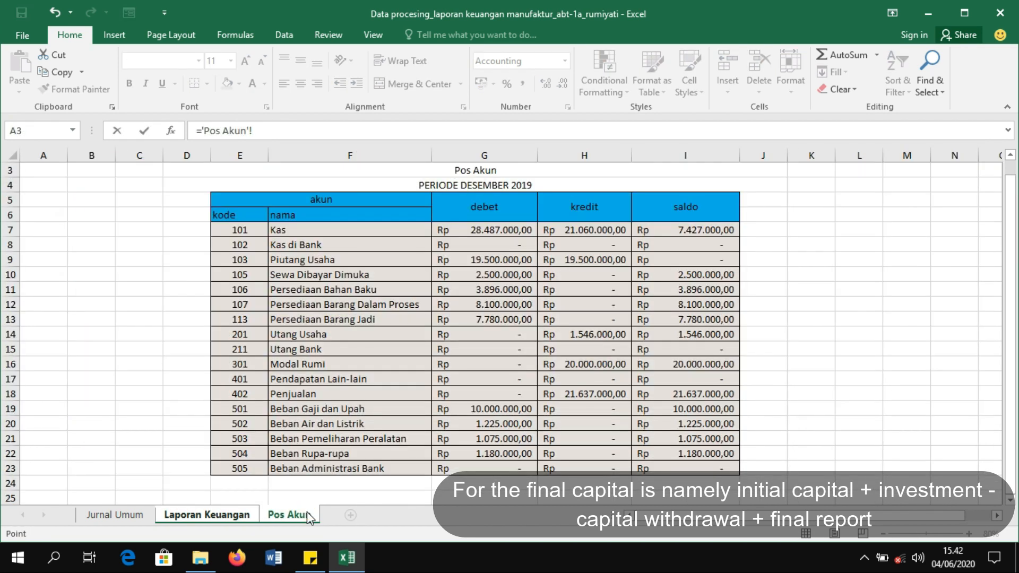
pyautogui.click(460, 363)
pyautogui.press('Return')
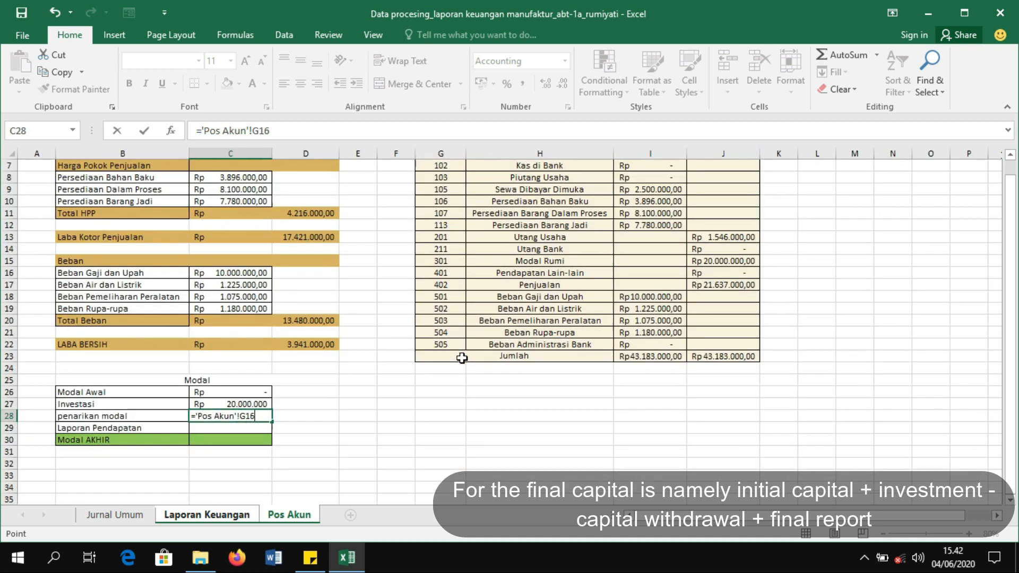
# - Link Laporan Pendapatan to the net profit amount in the LABA BERSIH row
pyautogui.write('=')
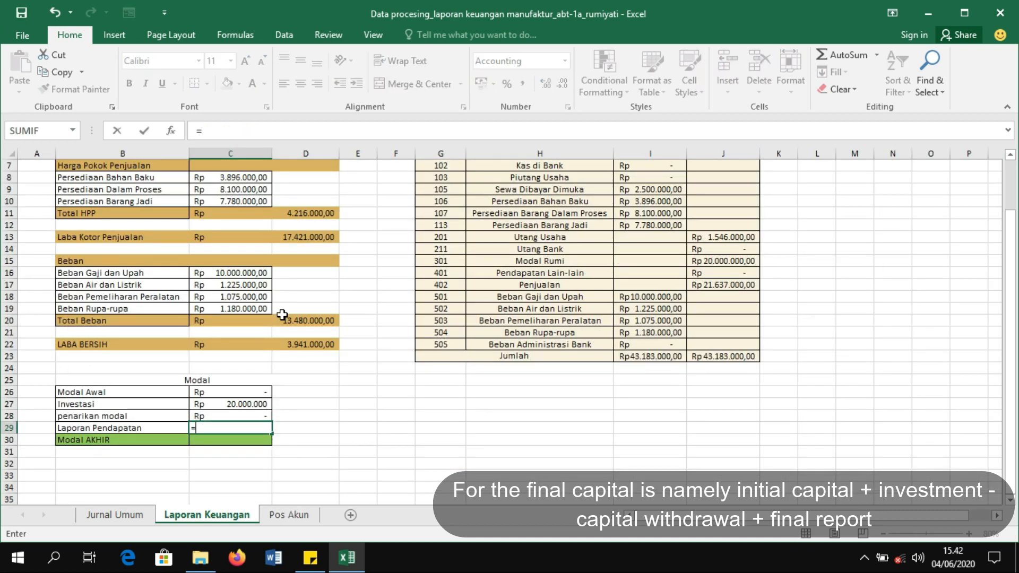
pyautogui.click(283, 344)
pyautogui.press('Return')
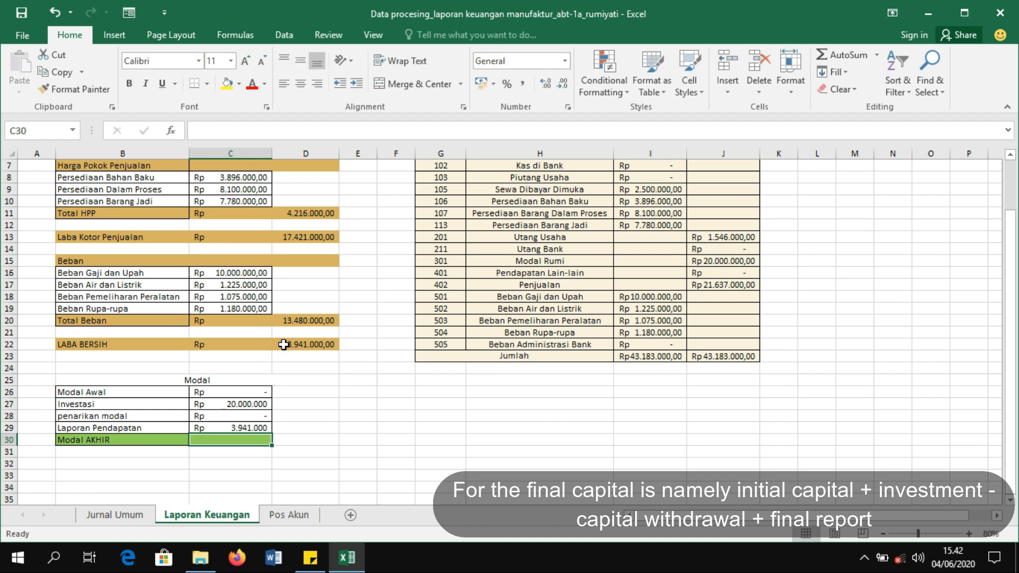
# - Compute Modal AKHIR as =C26+C27-C28+C29
pyautogui.write('=')
pyautogui.click(228, 395)
pyautogui.write('+')
pyautogui.click(238, 405)
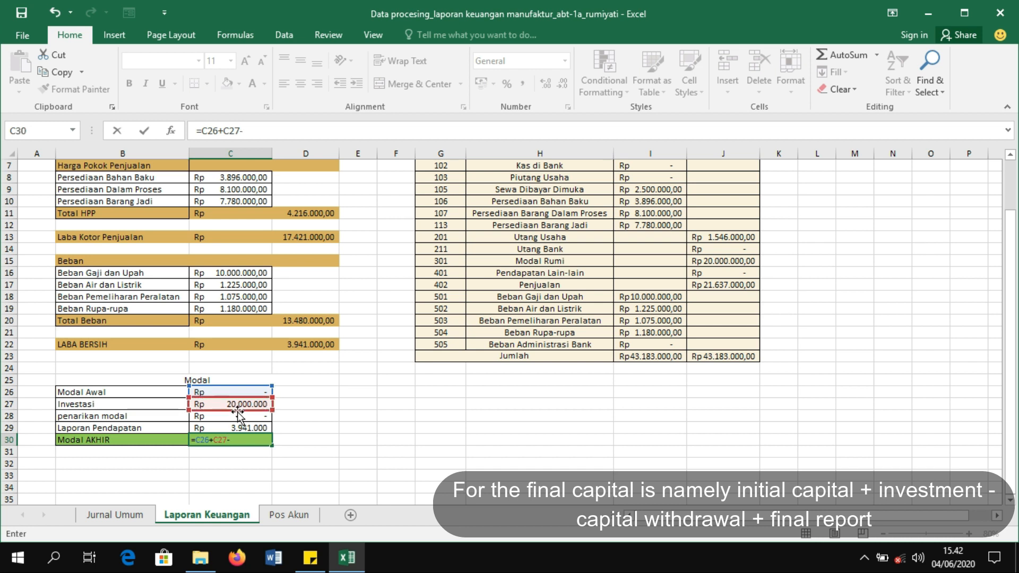
pyautogui.click(237, 416)
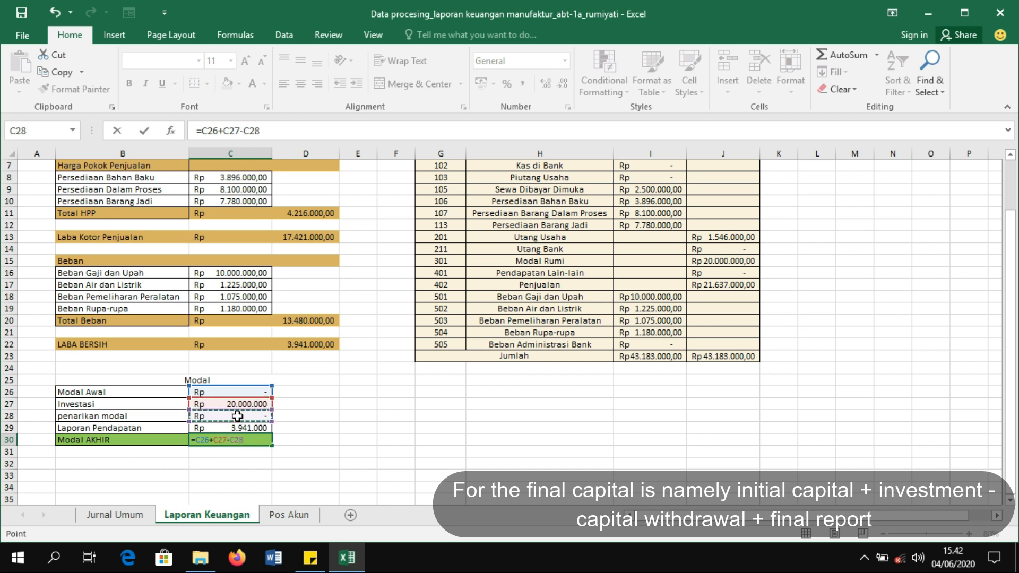
pyautogui.click(231, 428)
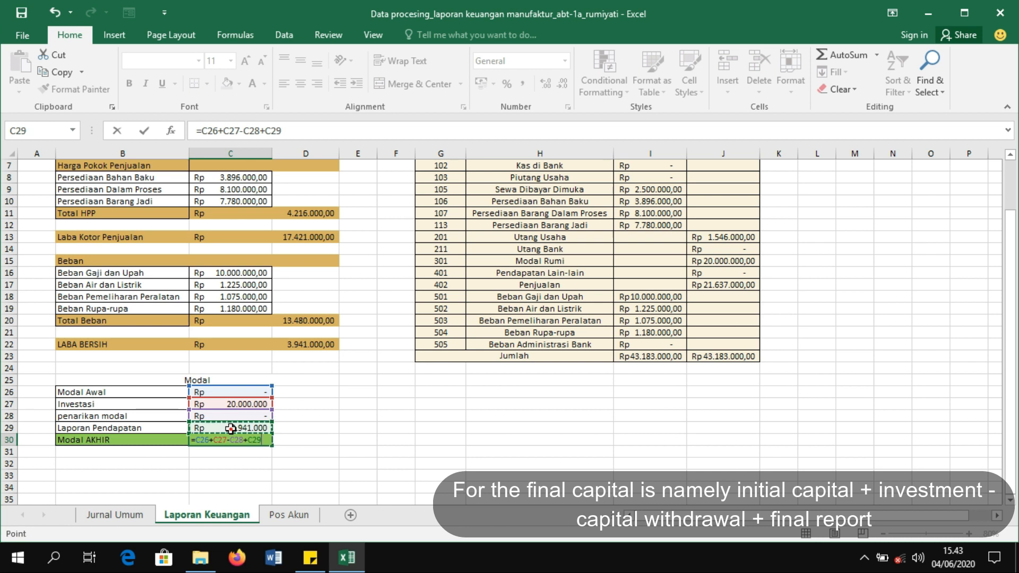
pyautogui.press('Return')
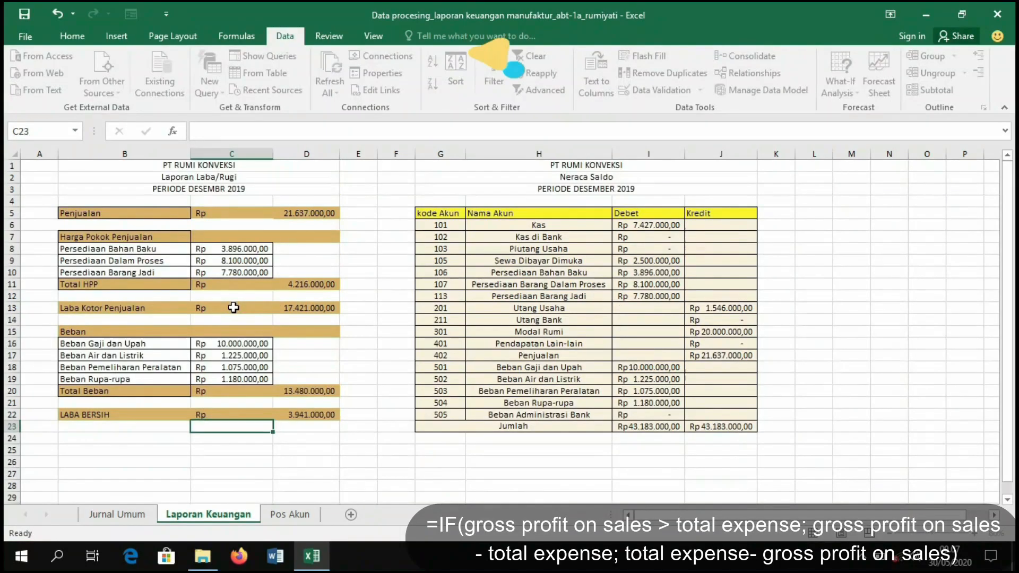